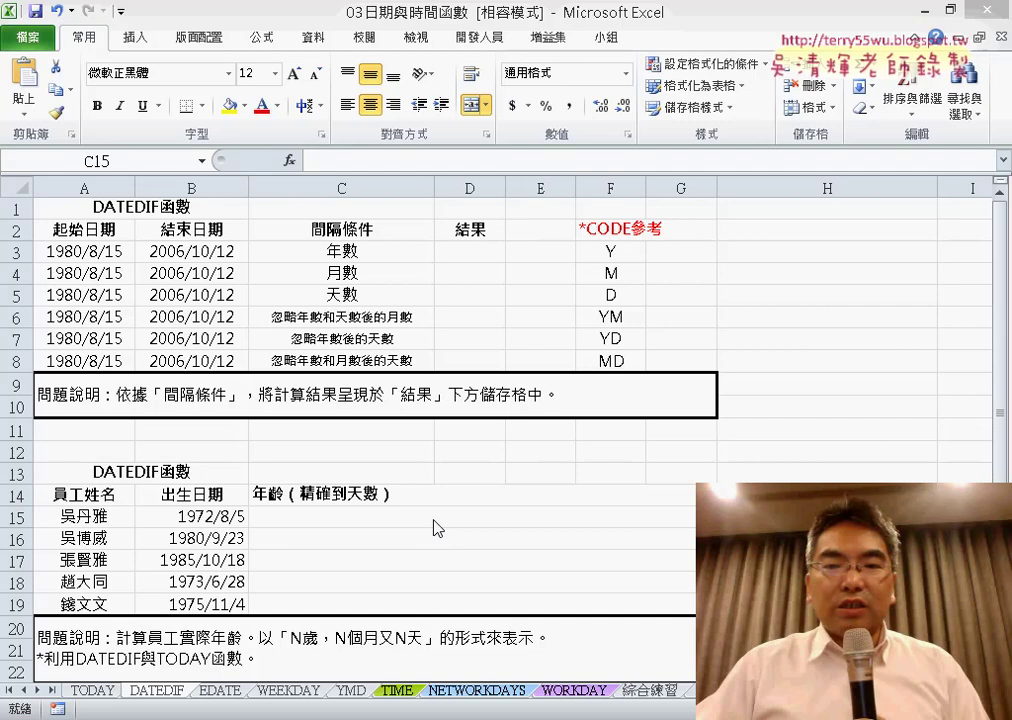
Enter =DATEDIF(B15,TODAY(),"Y") in C15 so it shows the age 44.
click(431, 520)
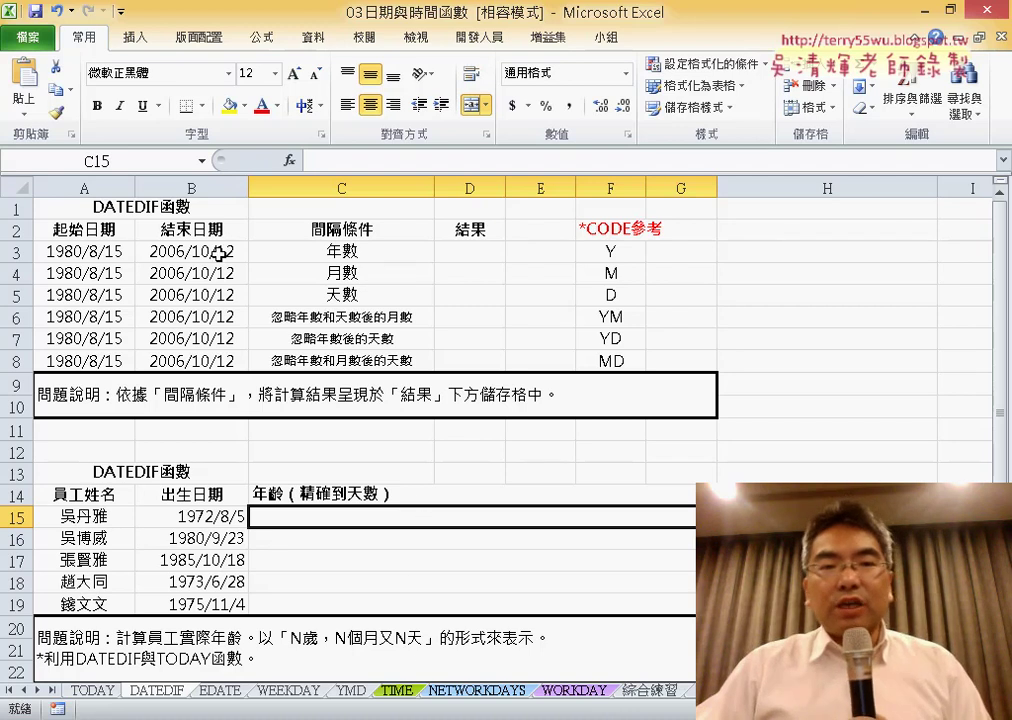
click(338, 162)
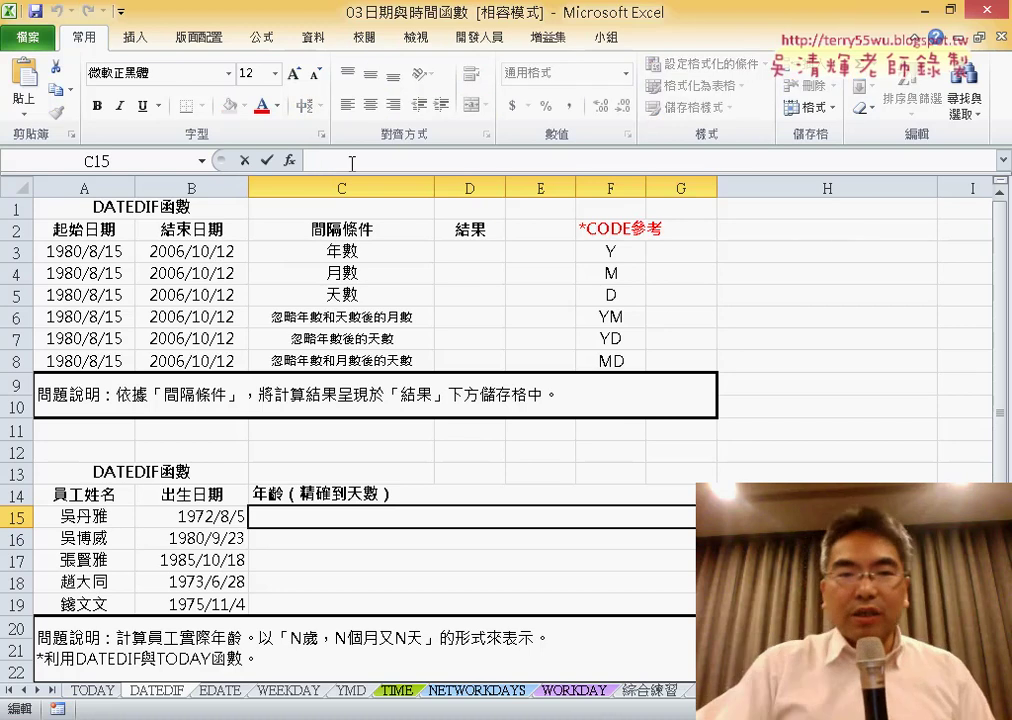
text(ㄦ)
key(BackSpace)
text(=)
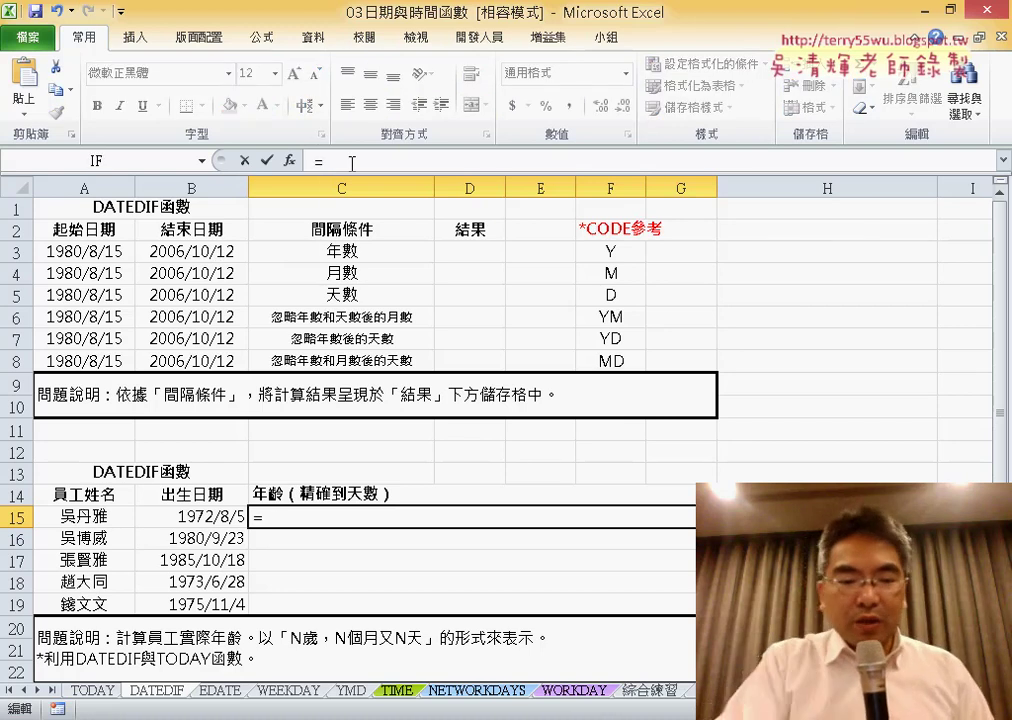
text(dat)
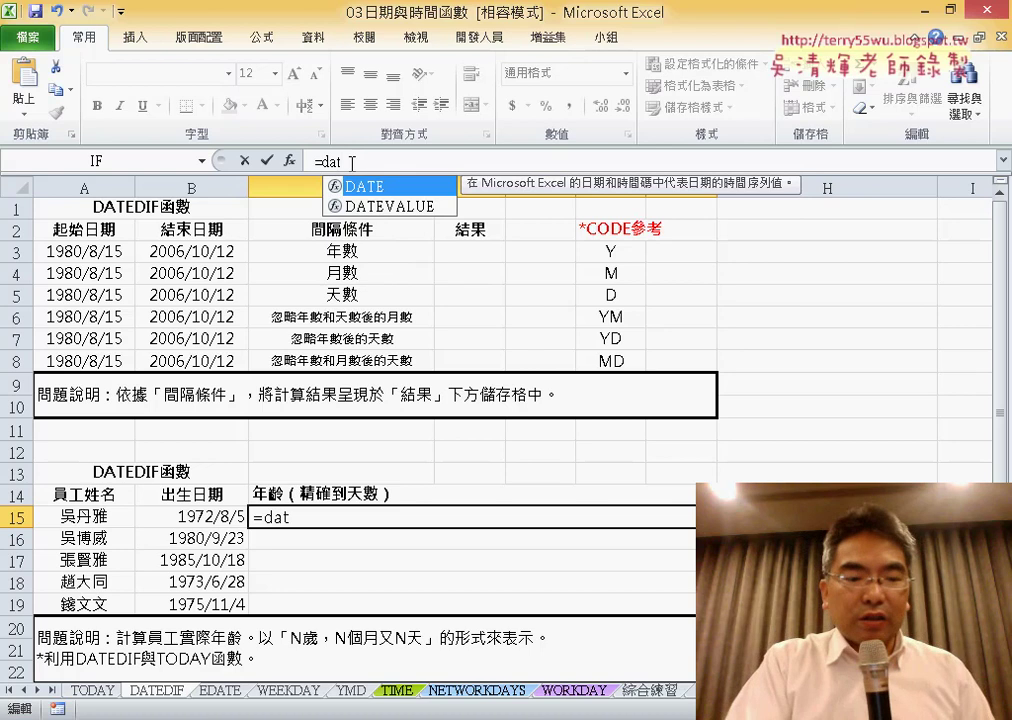
text(e)
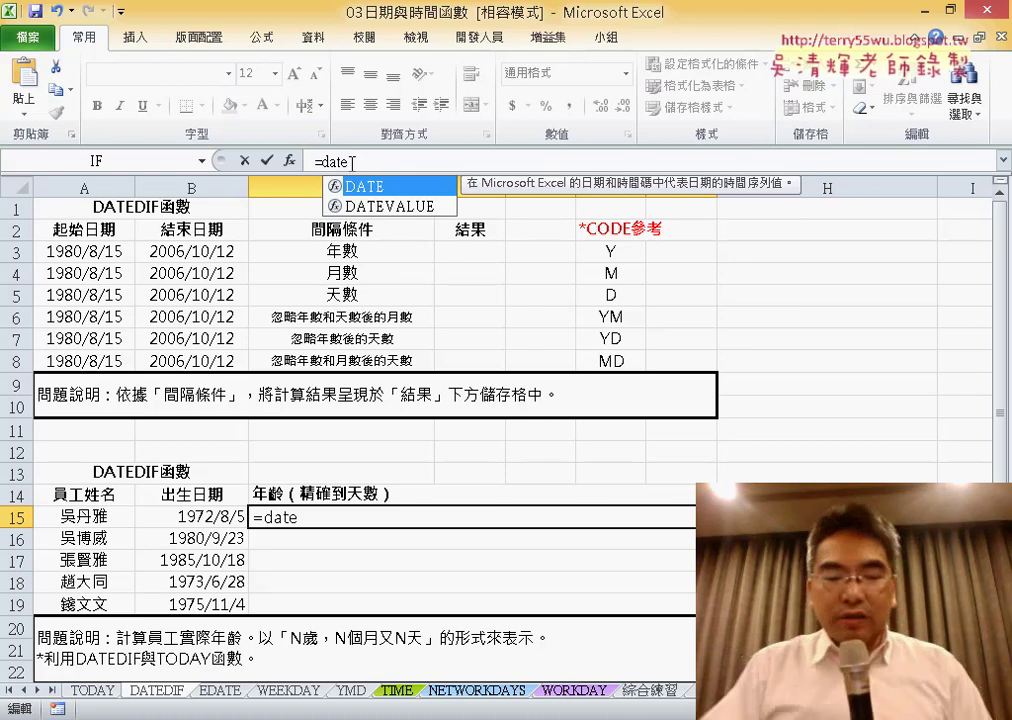
text(dif)
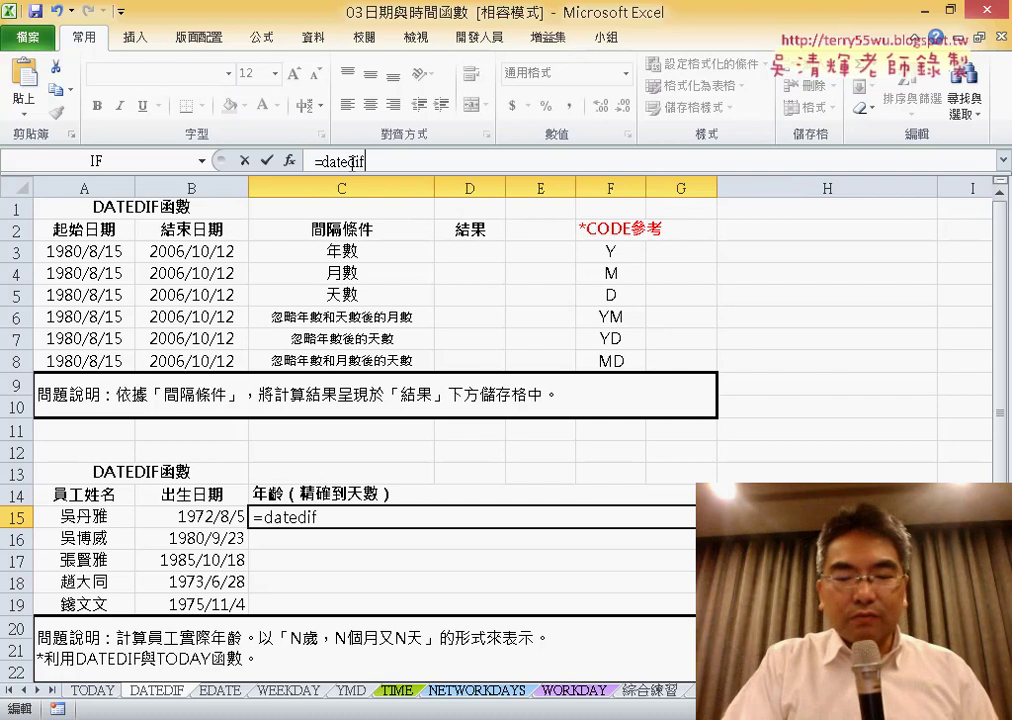
text(()
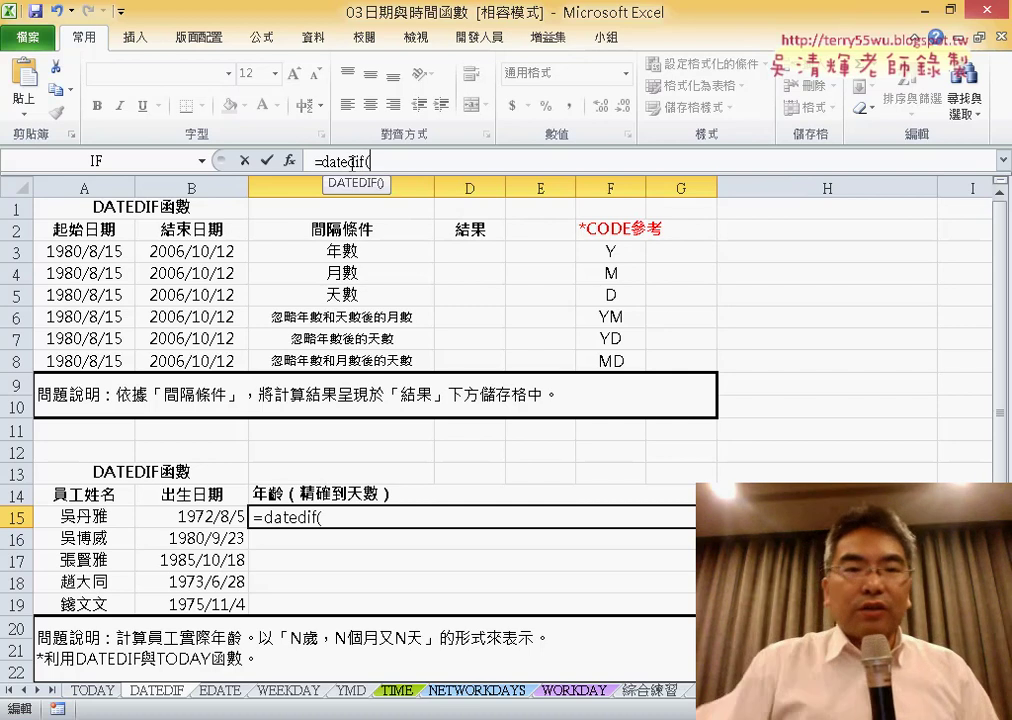
click(196, 517)
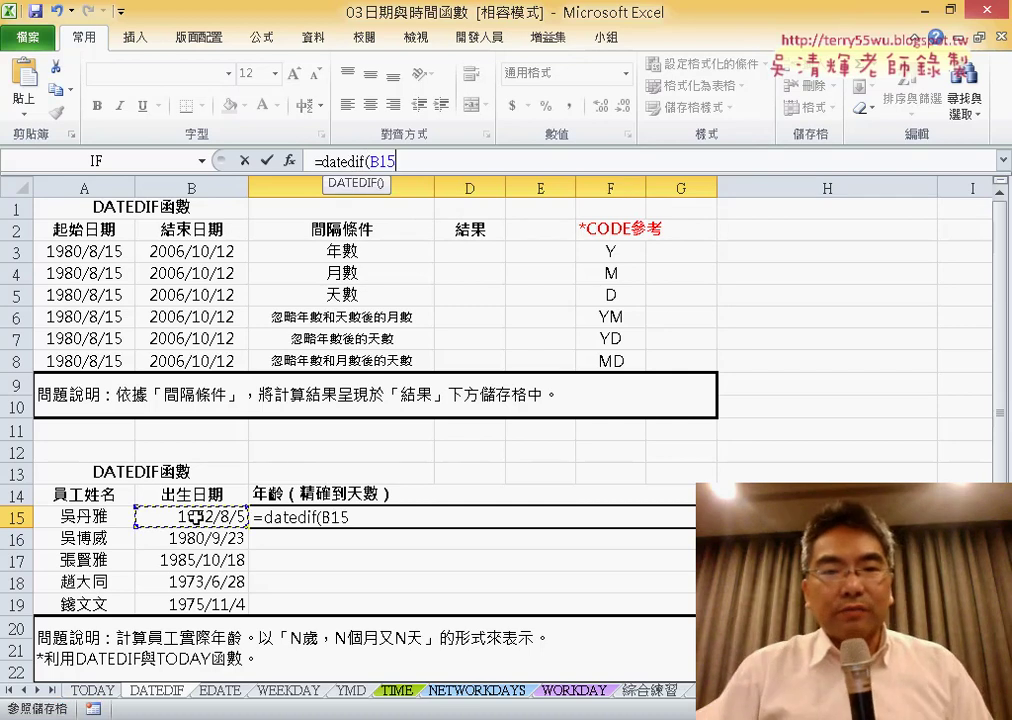
text(,to)
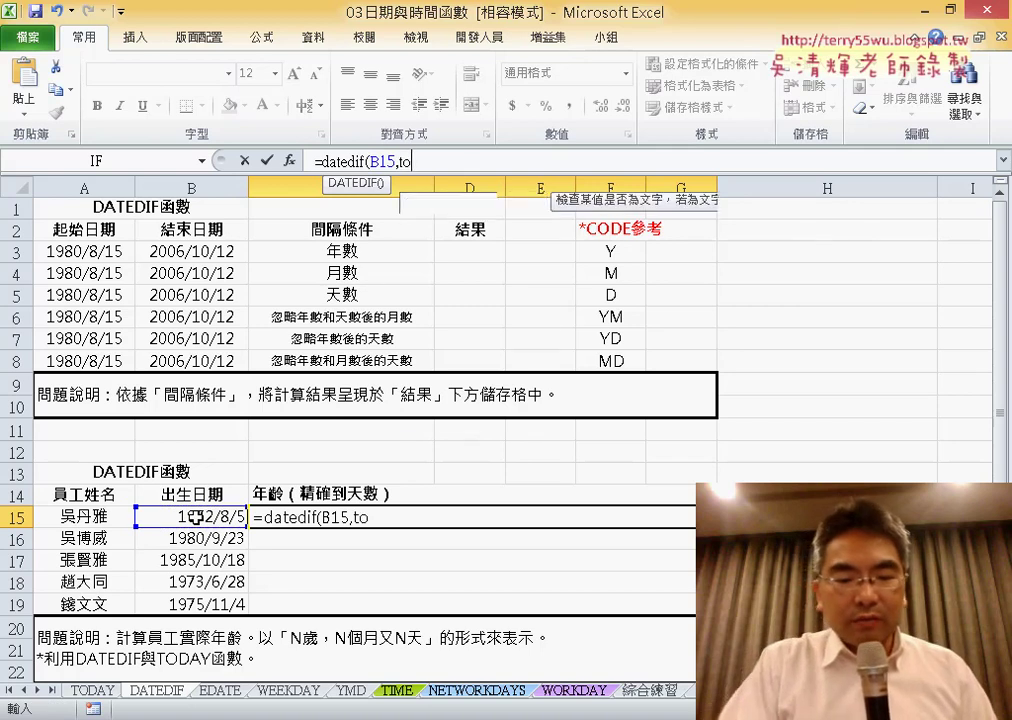
text(day)
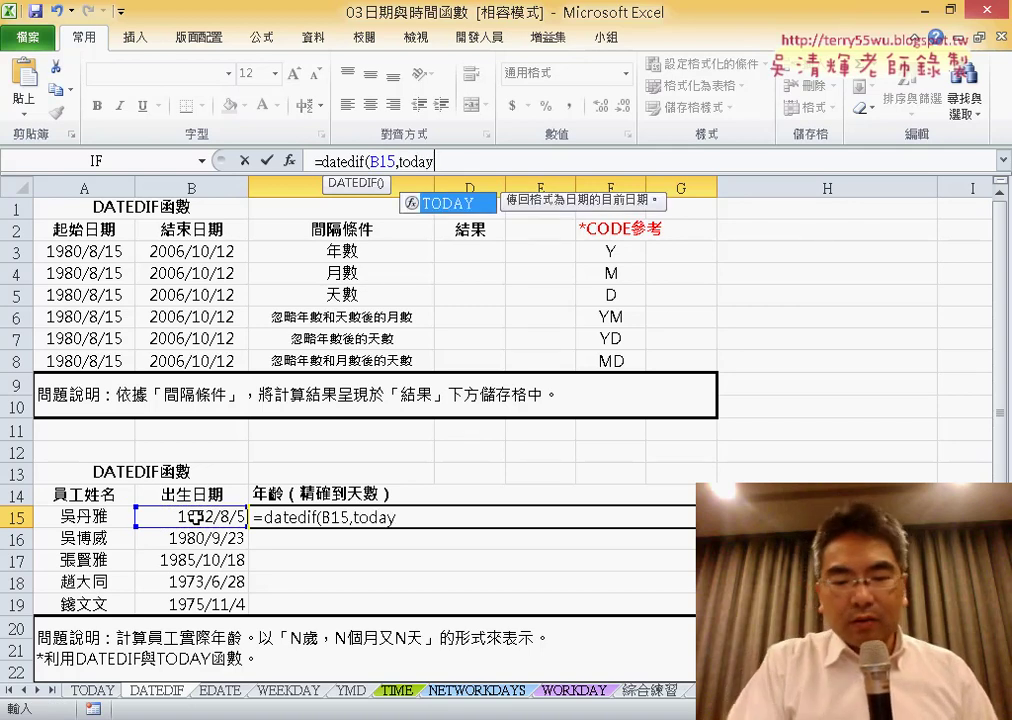
text(())
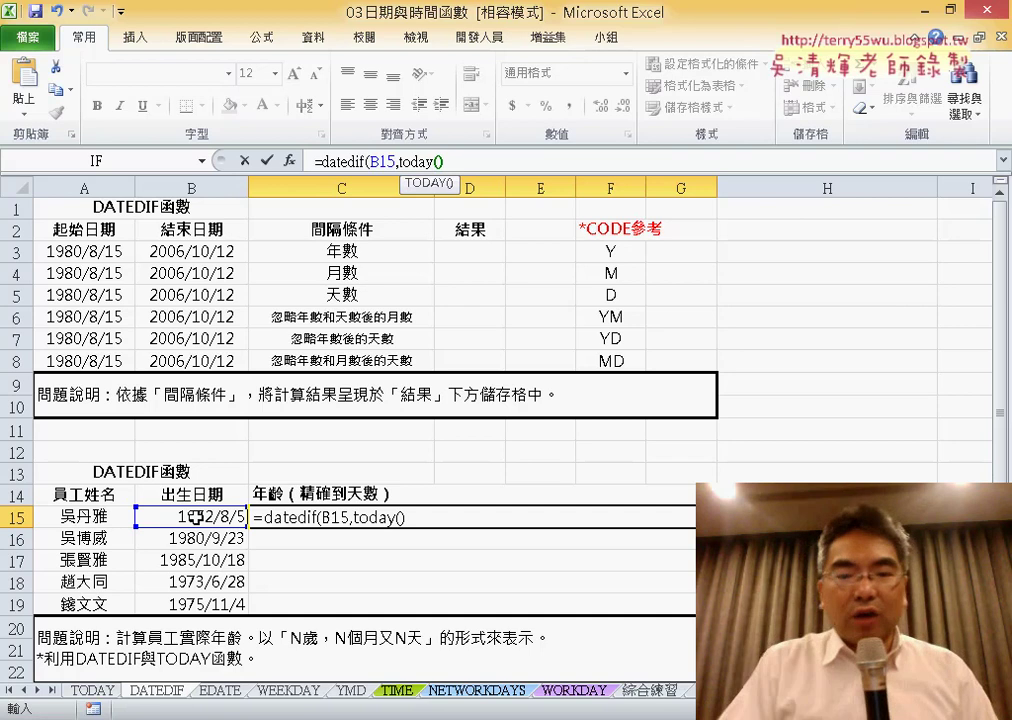
text(,)
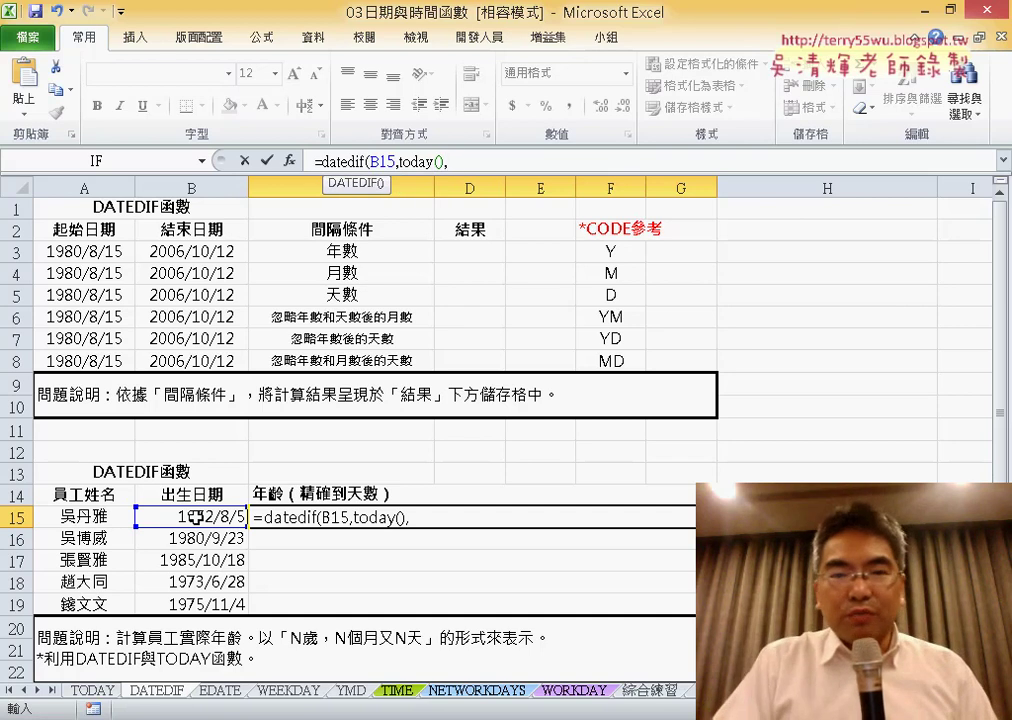
text("Y)
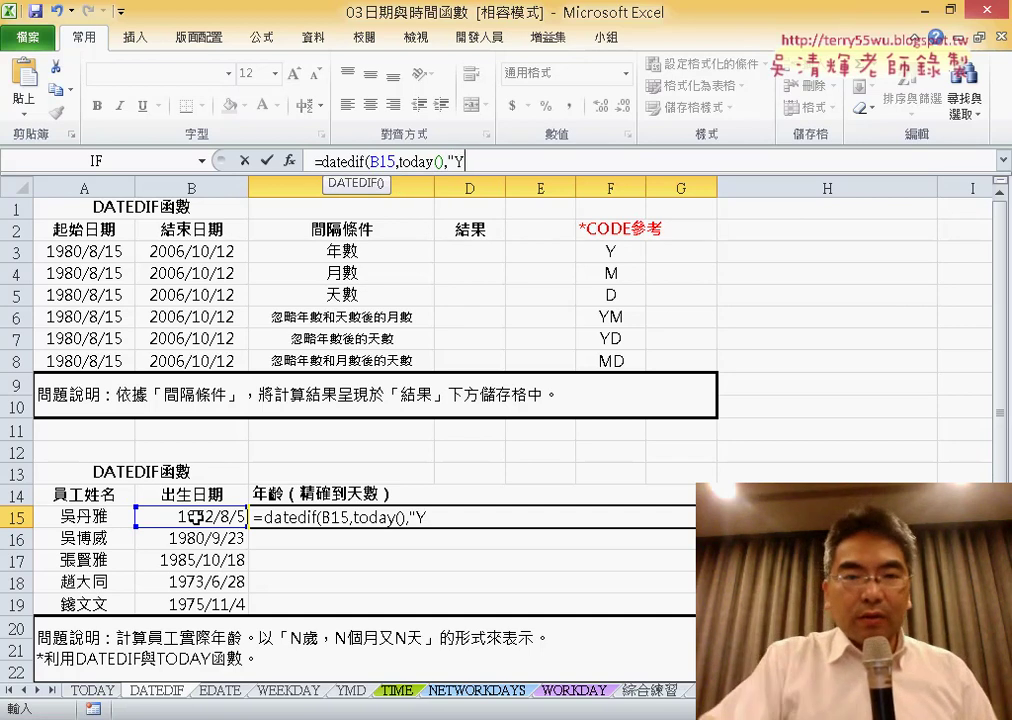
text("))
key(Return)
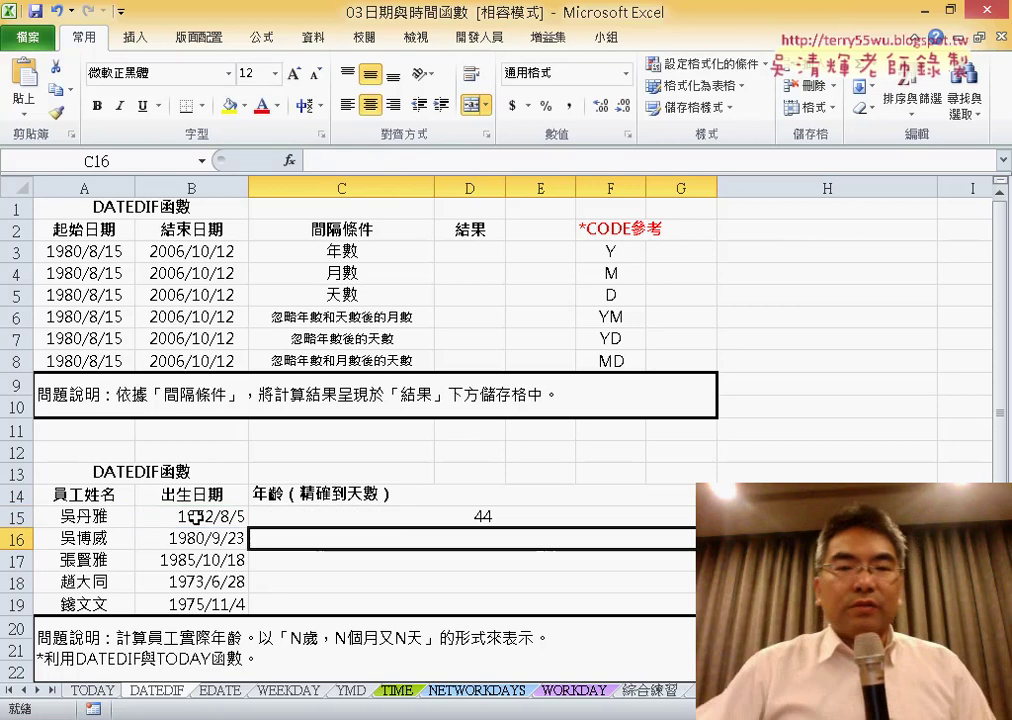
click(428, 517)
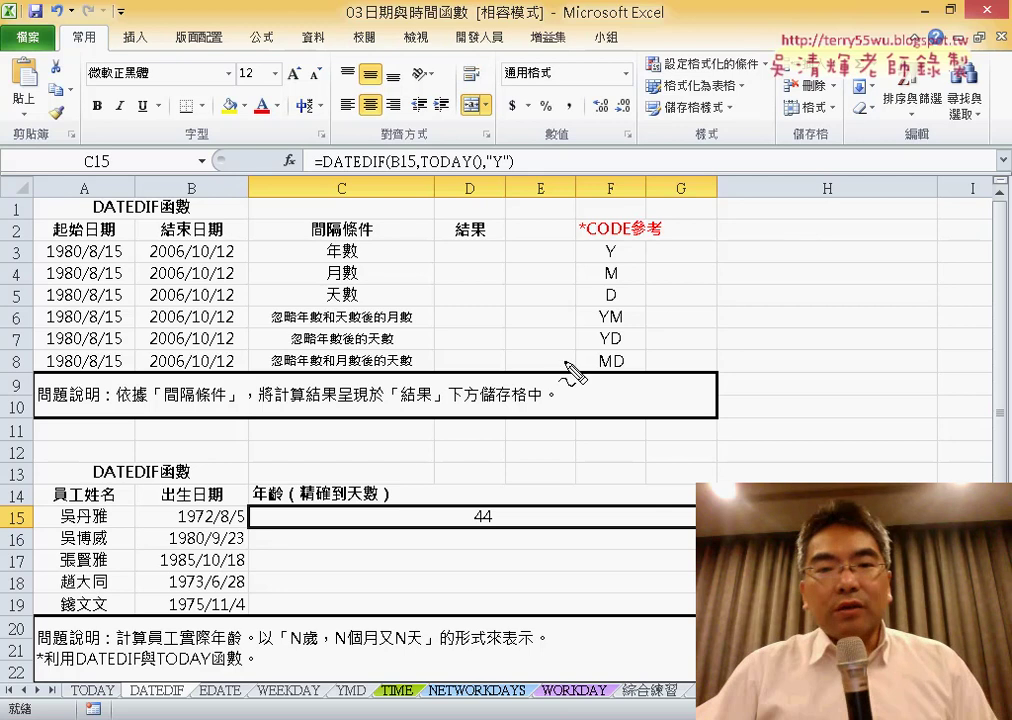
drag(628, 306, 622, 325)
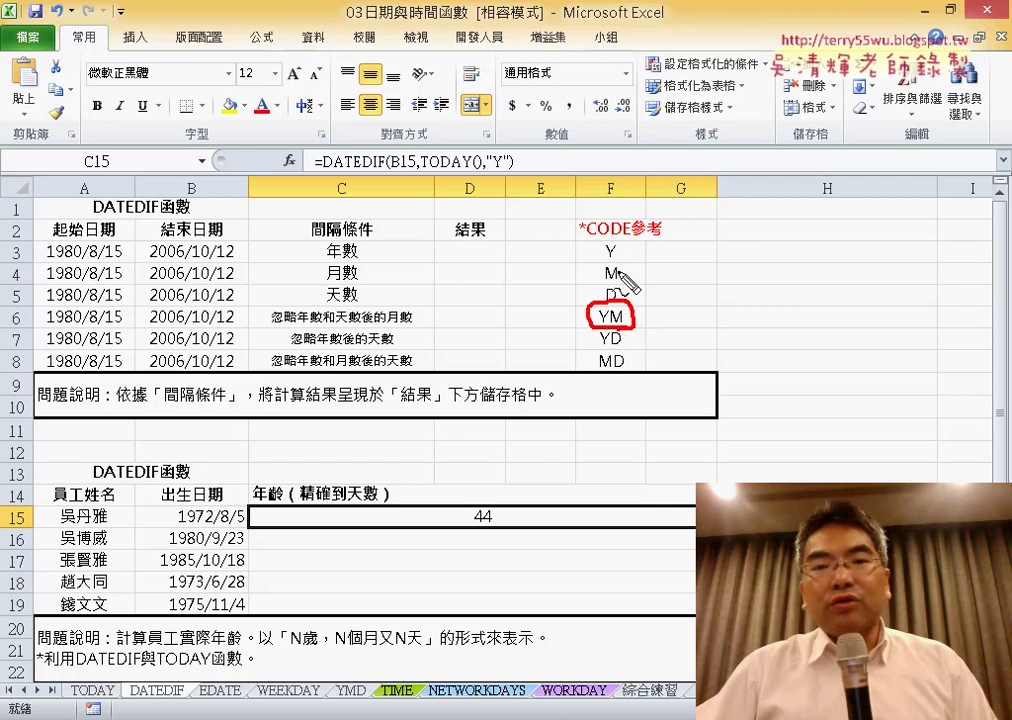
mouse_move(611, 302)
mouse_down()
mouse_move(605, 372)
mouse_move(639, 378)
mouse_move(612, 375)
mouse_up()
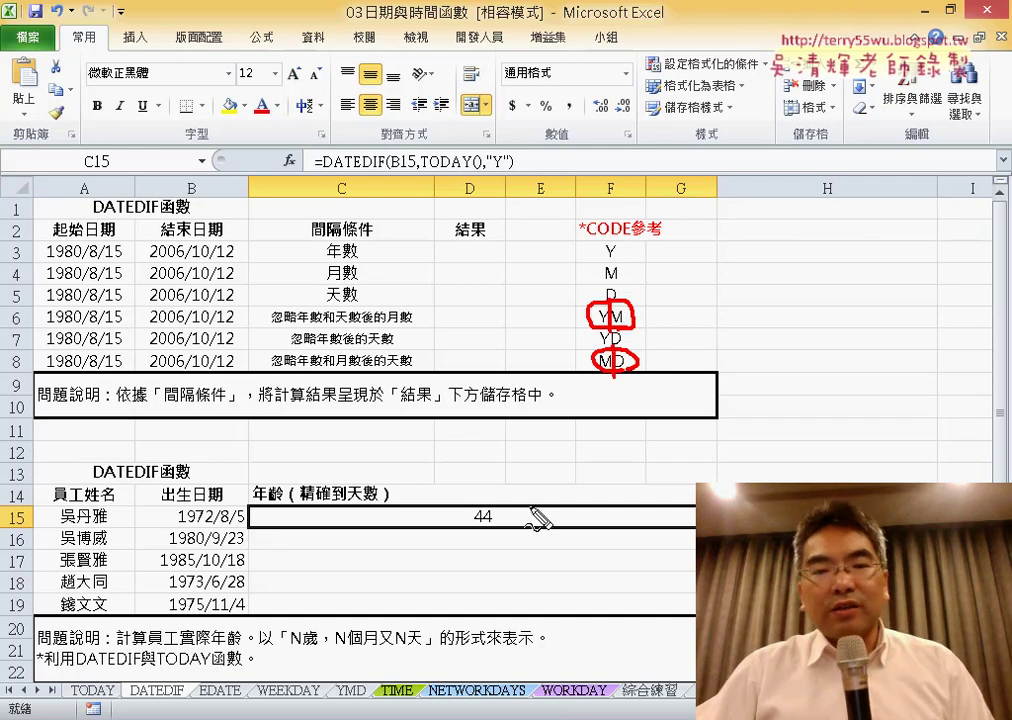
drag(333, 648, 410, 650)
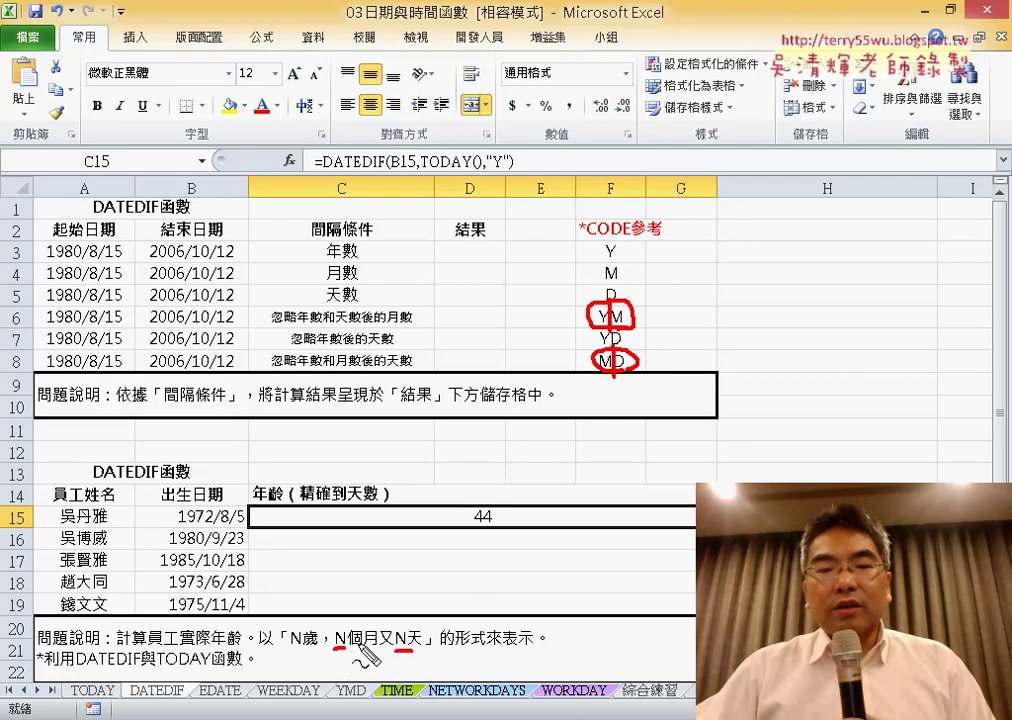
mouse_move(341, 566)
mouse_down()
mouse_move(342, 612)
mouse_move(373, 588)
mouse_move(398, 622)
mouse_up()
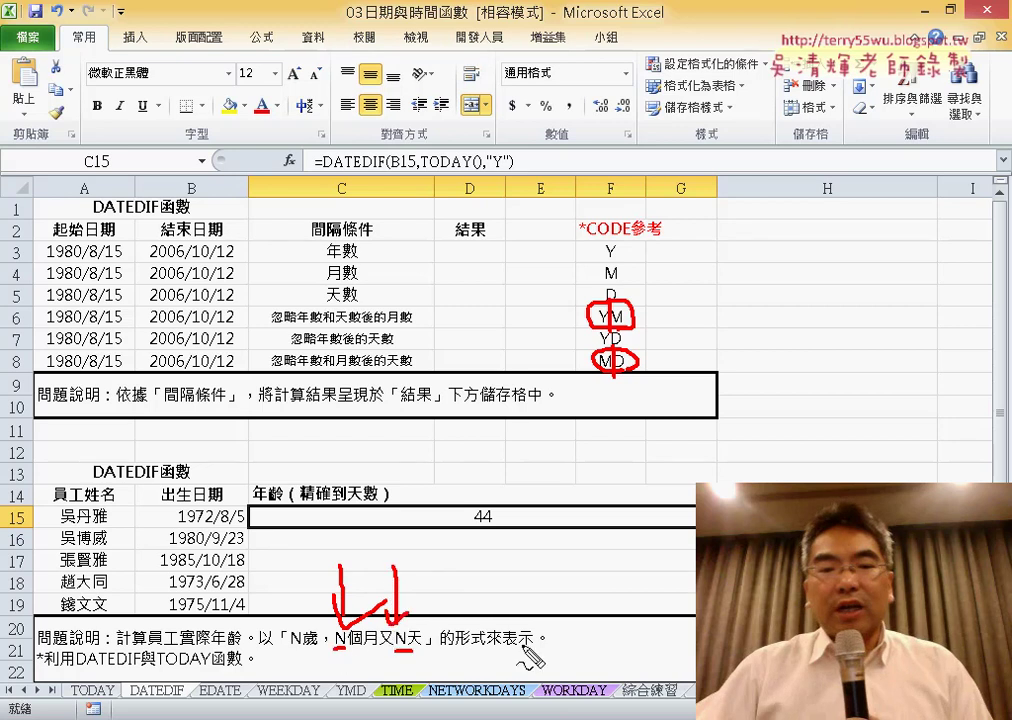
key(Escape)
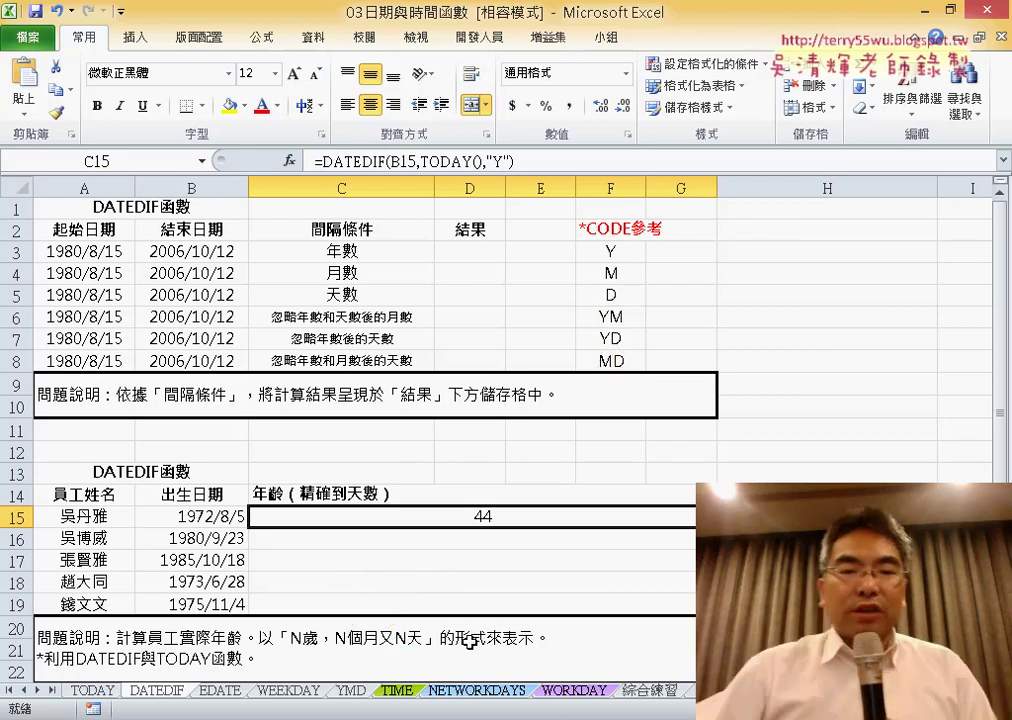
Append &"歲，N個月又N天" to the C15 DATEDIF formula, taking the wording from the A20 note.
click(470, 643)
double_click(470, 643)
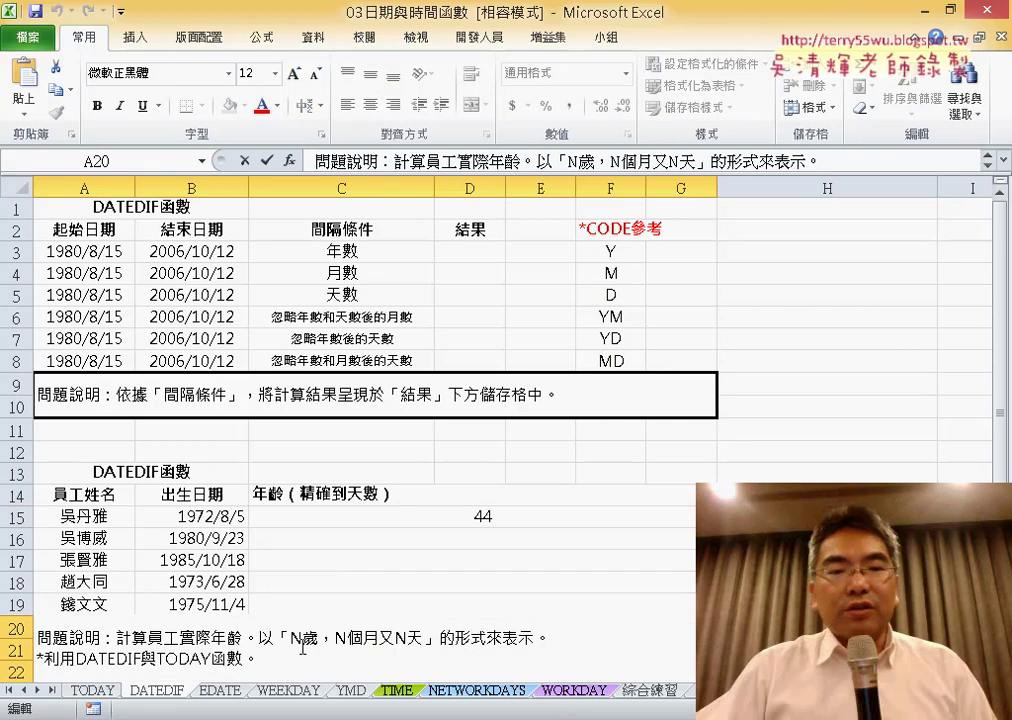
drag(303, 637, 421, 648)
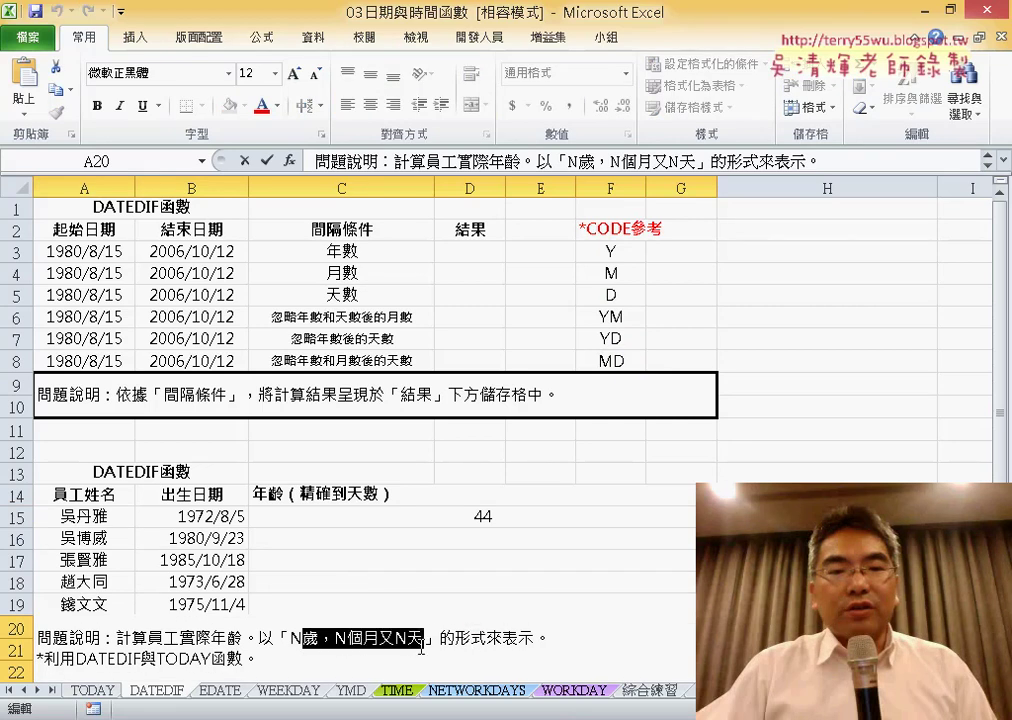
click(500, 514)
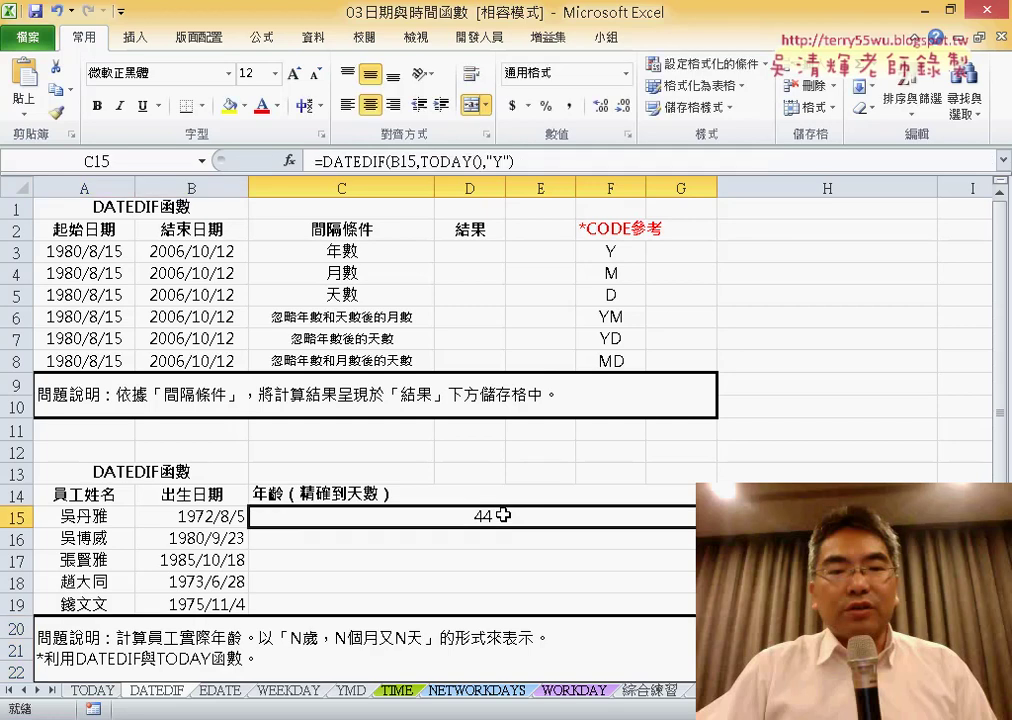
click(557, 161)
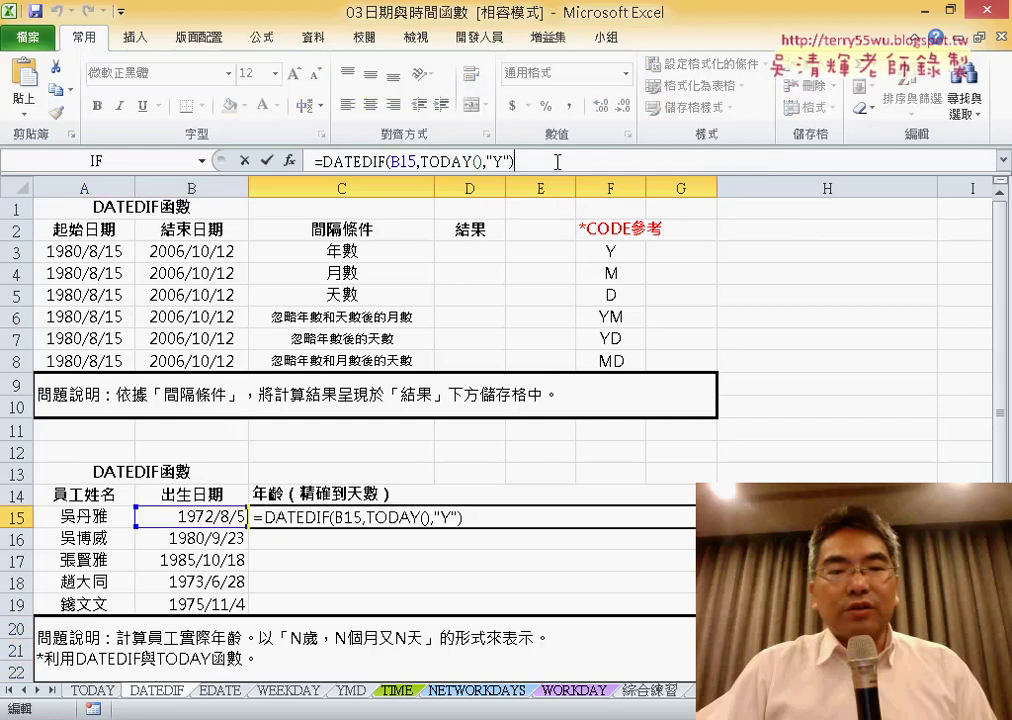
text(&")
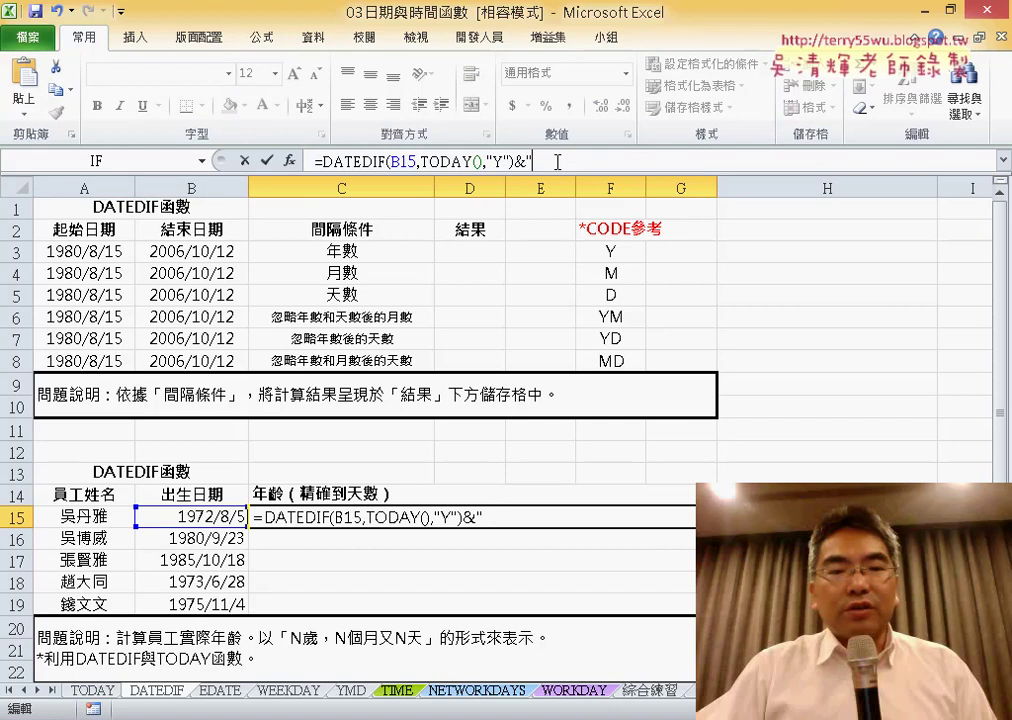
text(歲，N個月又N天)
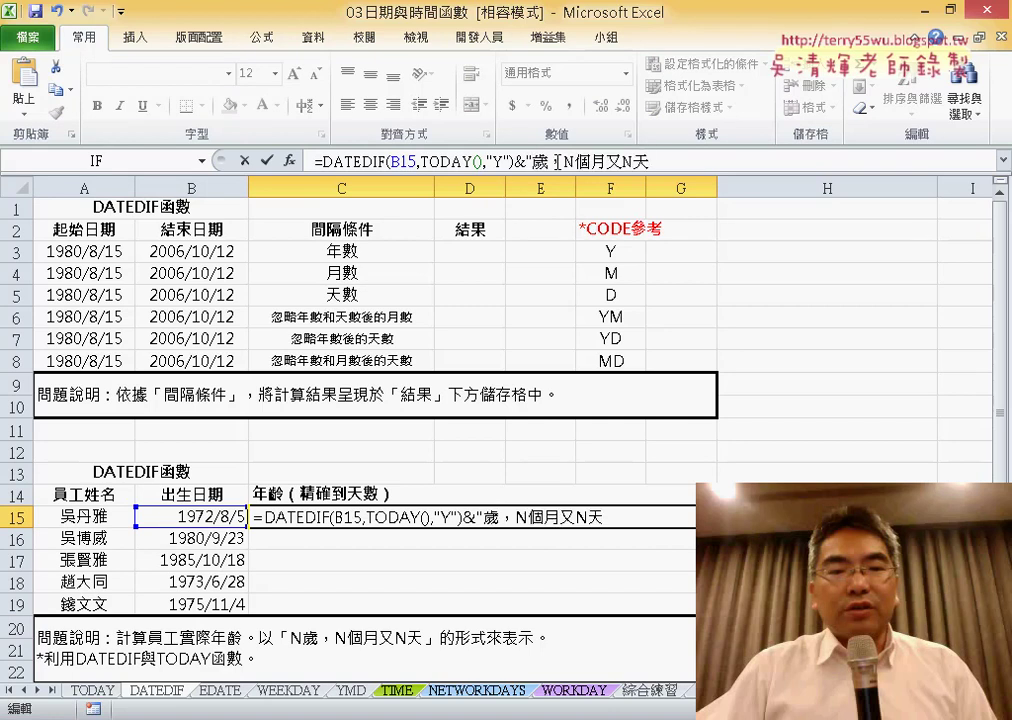
click(266, 162)
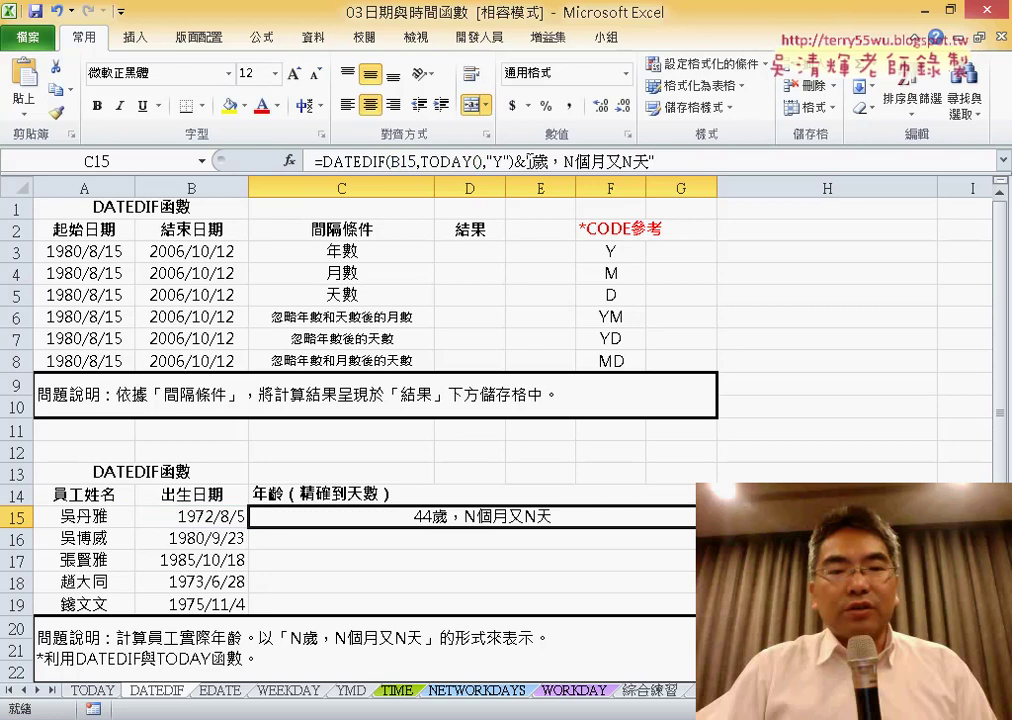
drag(528, 160, 605, 175)
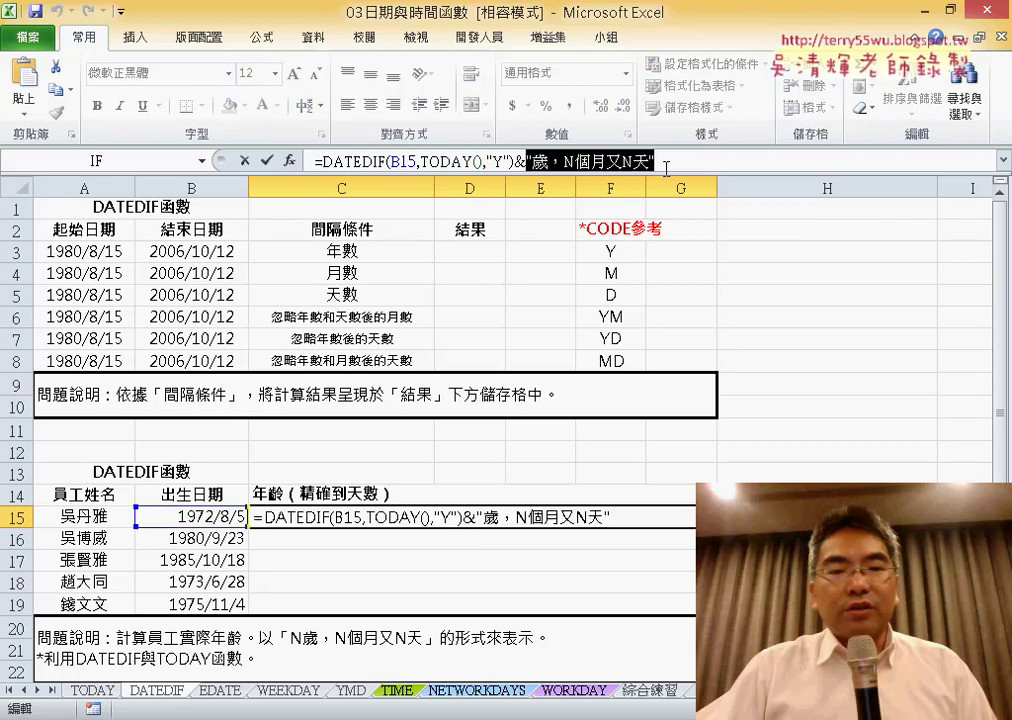
click(244, 160)
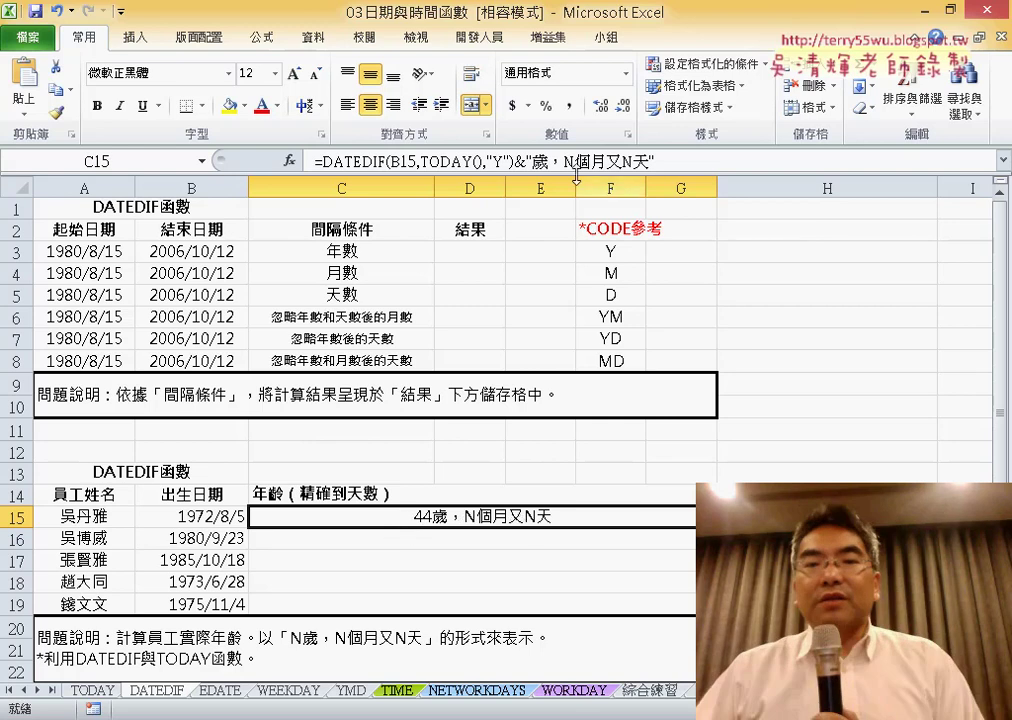
drag(514, 160, 322, 160)
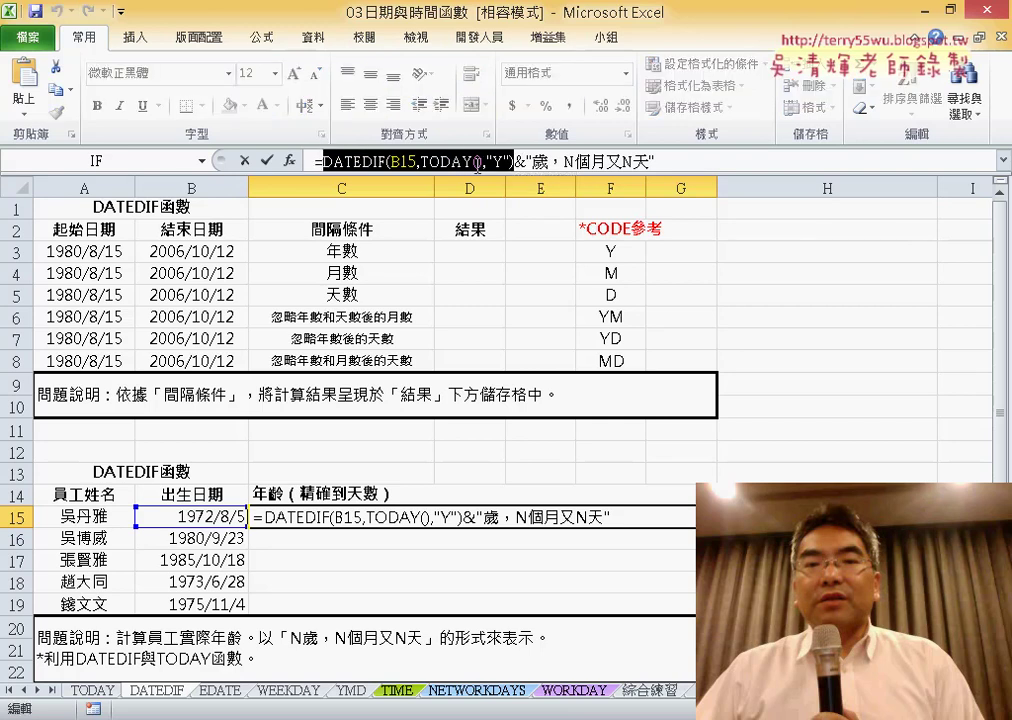
drag(525, 160, 657, 160)
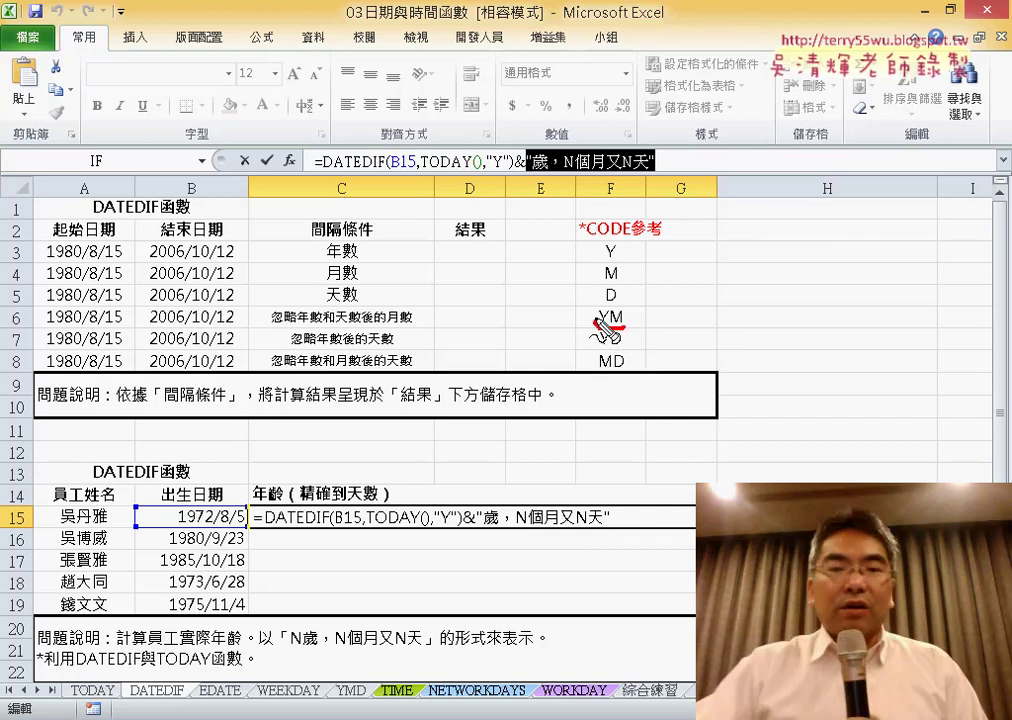
drag(616, 298, 612, 330)
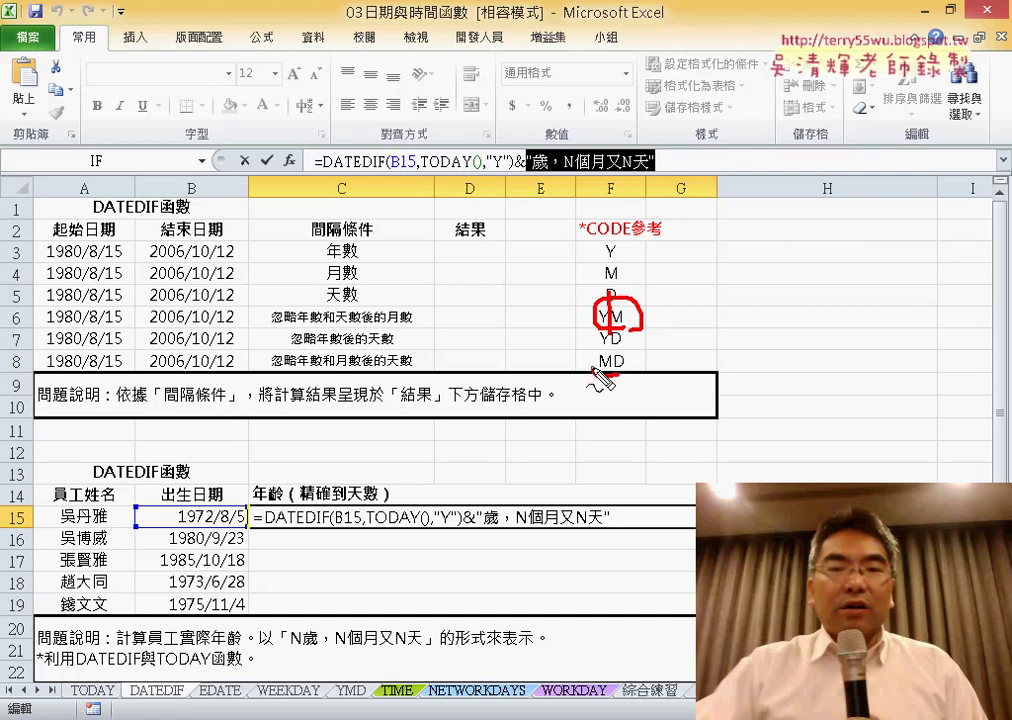
mouse_move(604, 376)
mouse_down()
mouse_move(633, 368)
mouse_move(596, 374)
mouse_move(614, 388)
mouse_up()
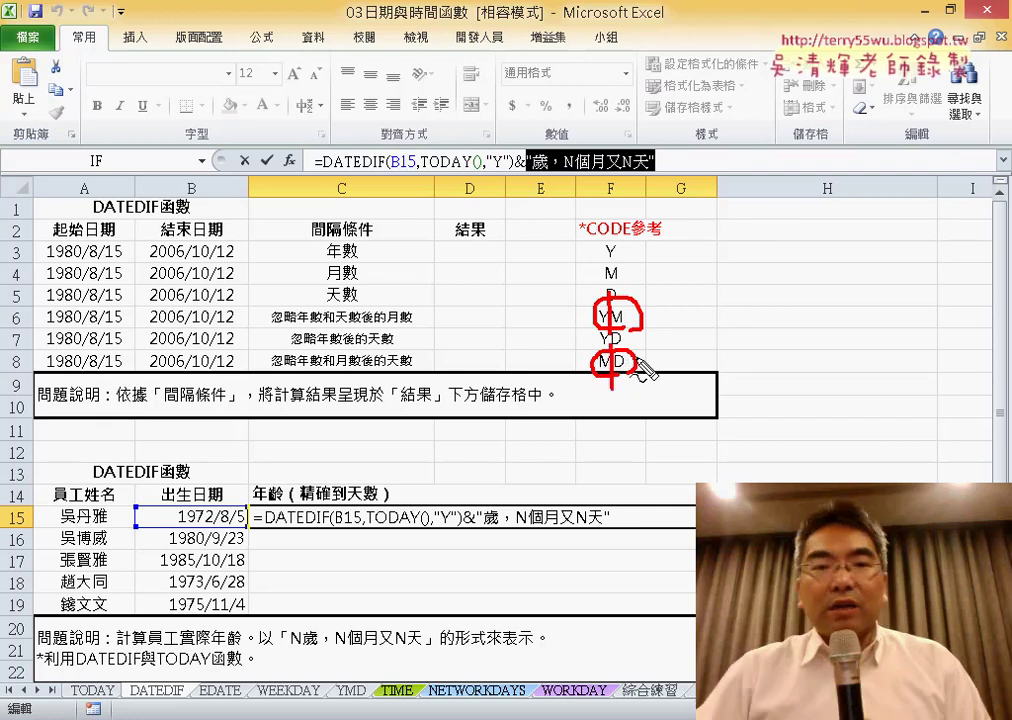
key(Escape)
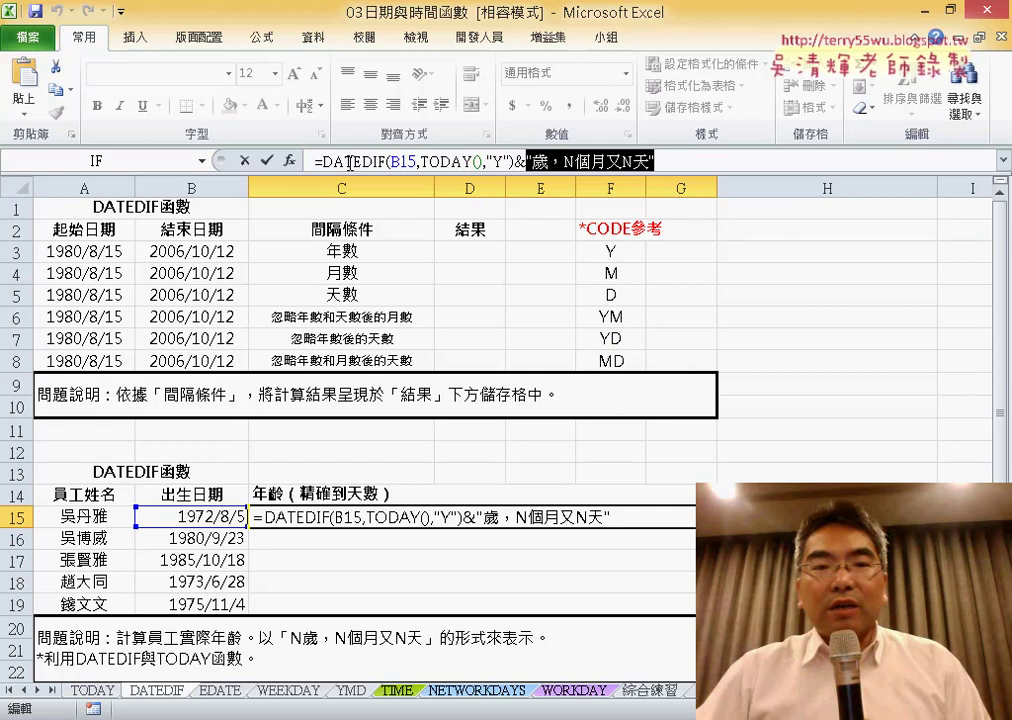
drag(318, 161, 512, 161)
key(ctrl+c)
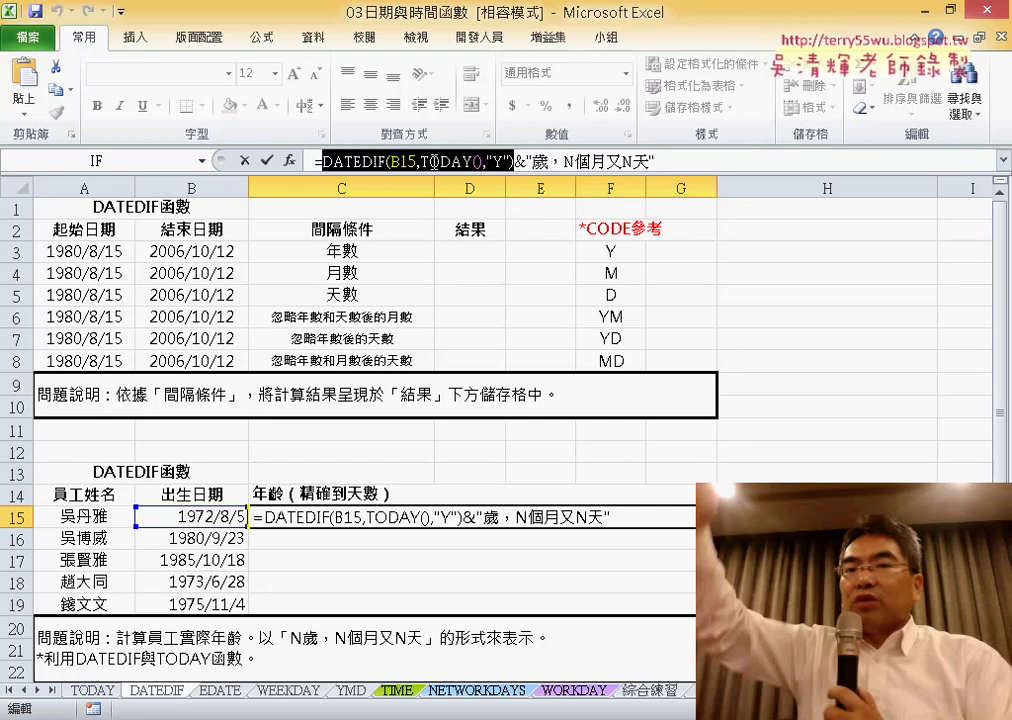
drag(564, 161, 575, 161)
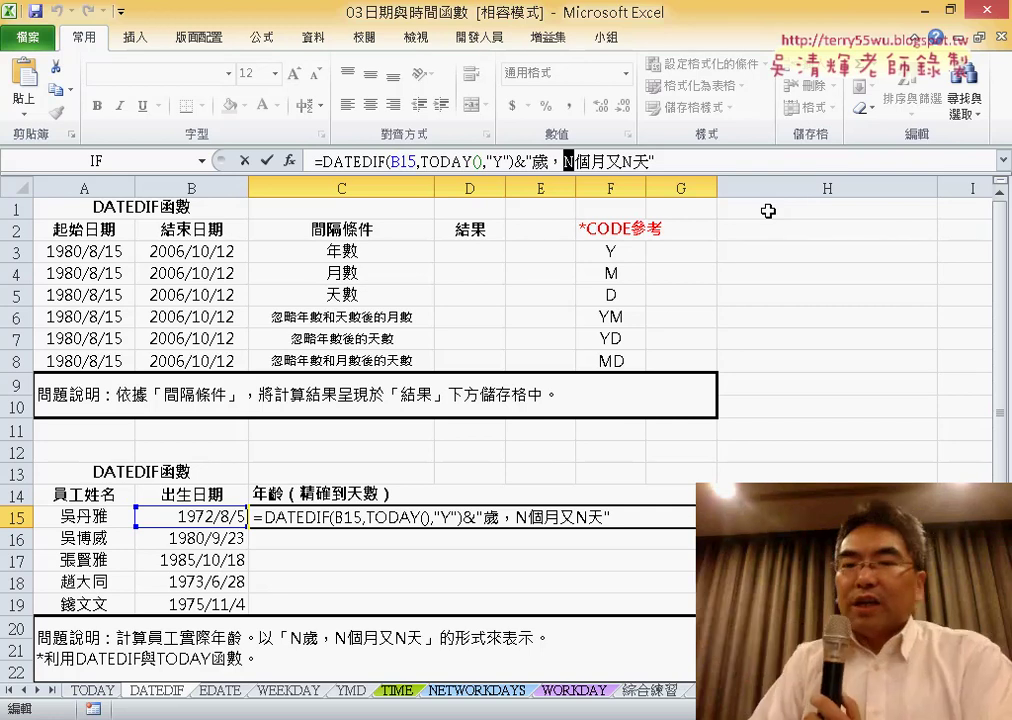
Replace the months N in C15's formula with a DATEDIF(B15,TODAY(),"YM") term.
text("")
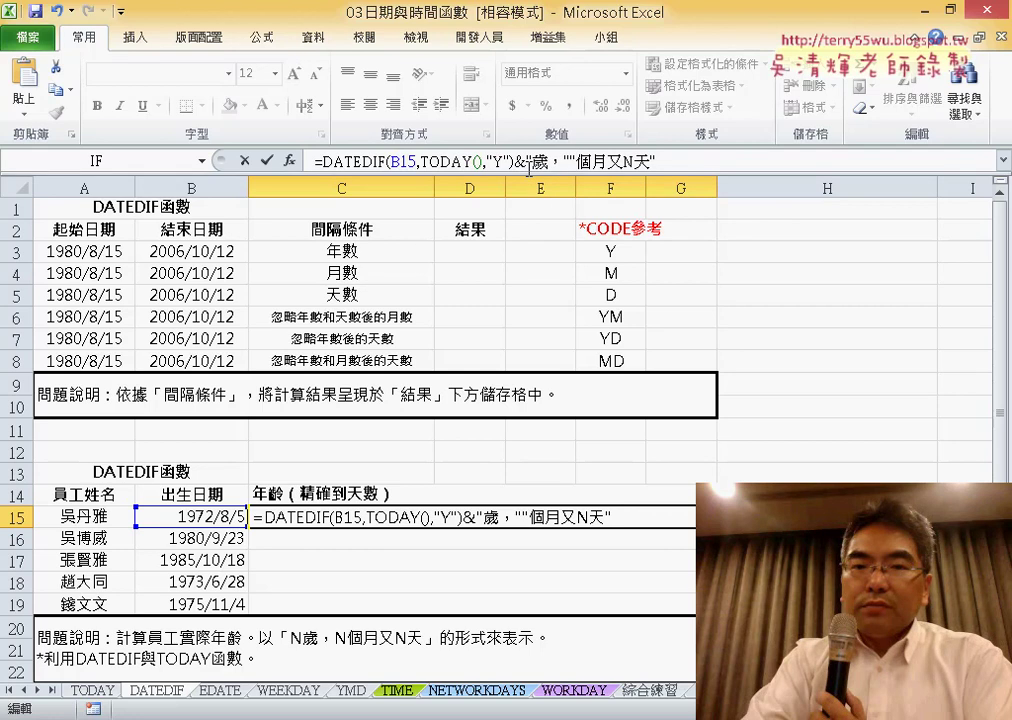
drag(527, 161, 695, 162)
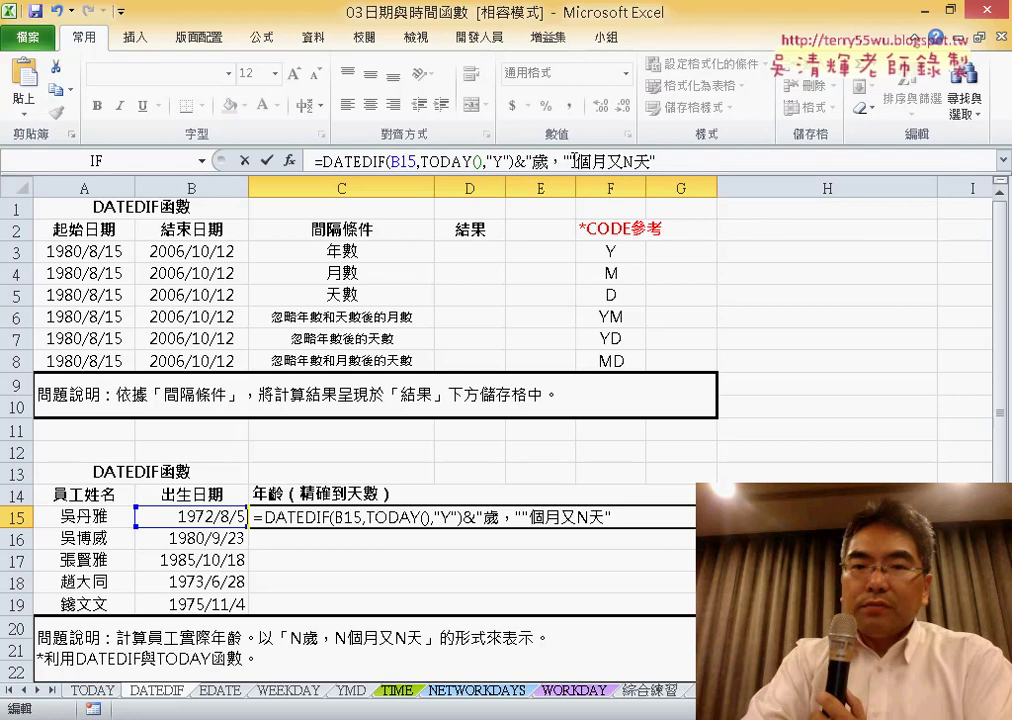
click(692, 160)
text(&&)
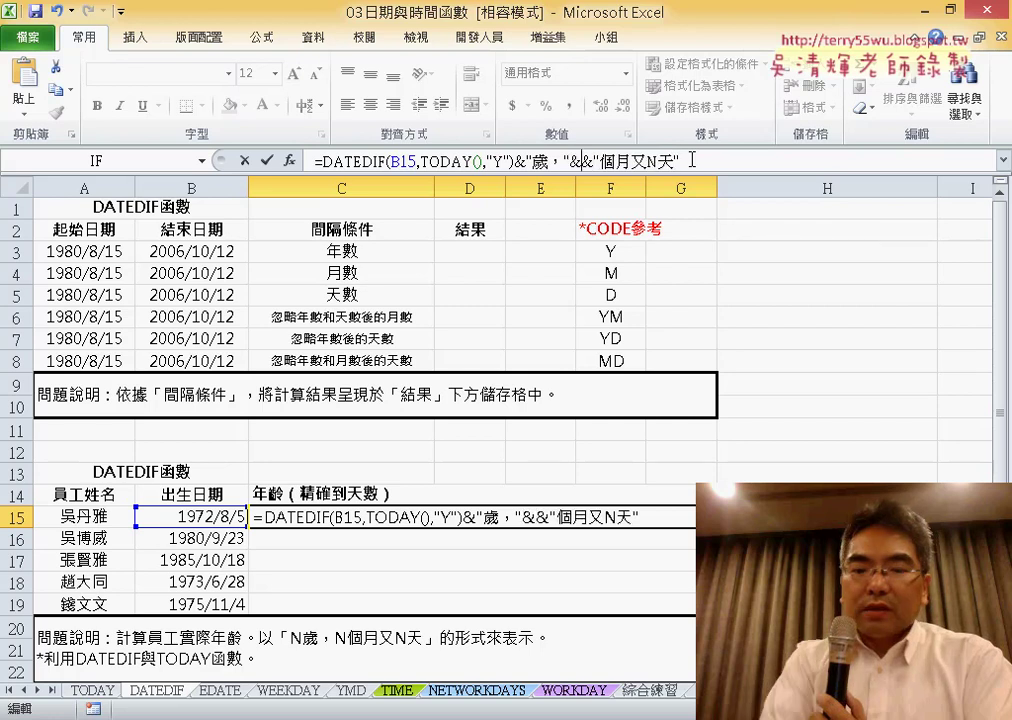
key(ctrl+v)
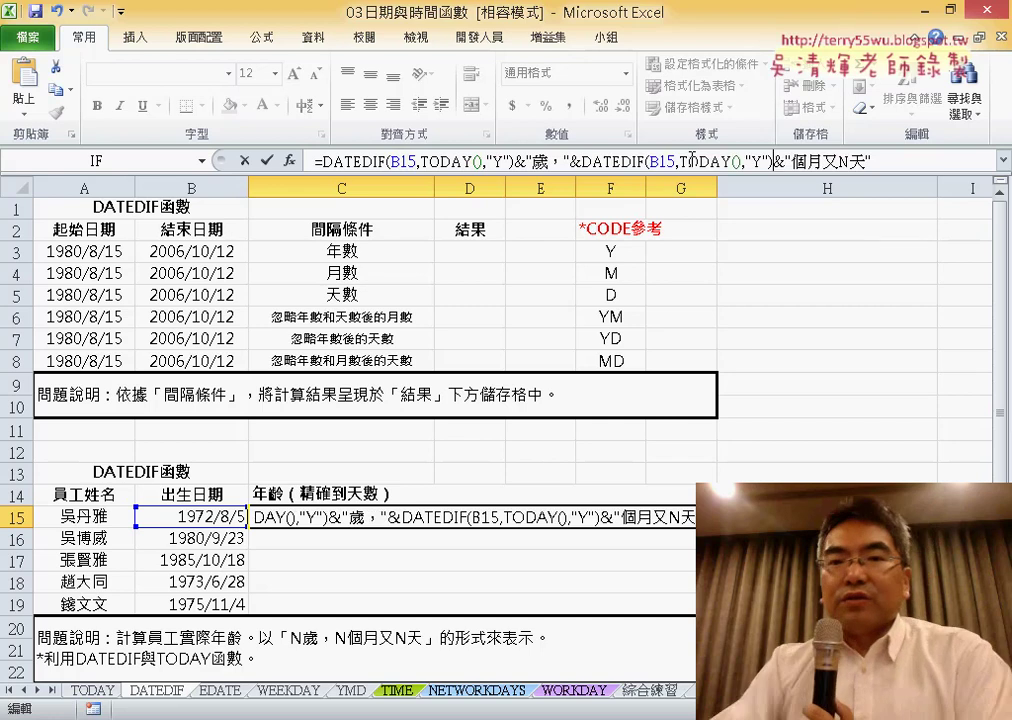
click(764, 161)
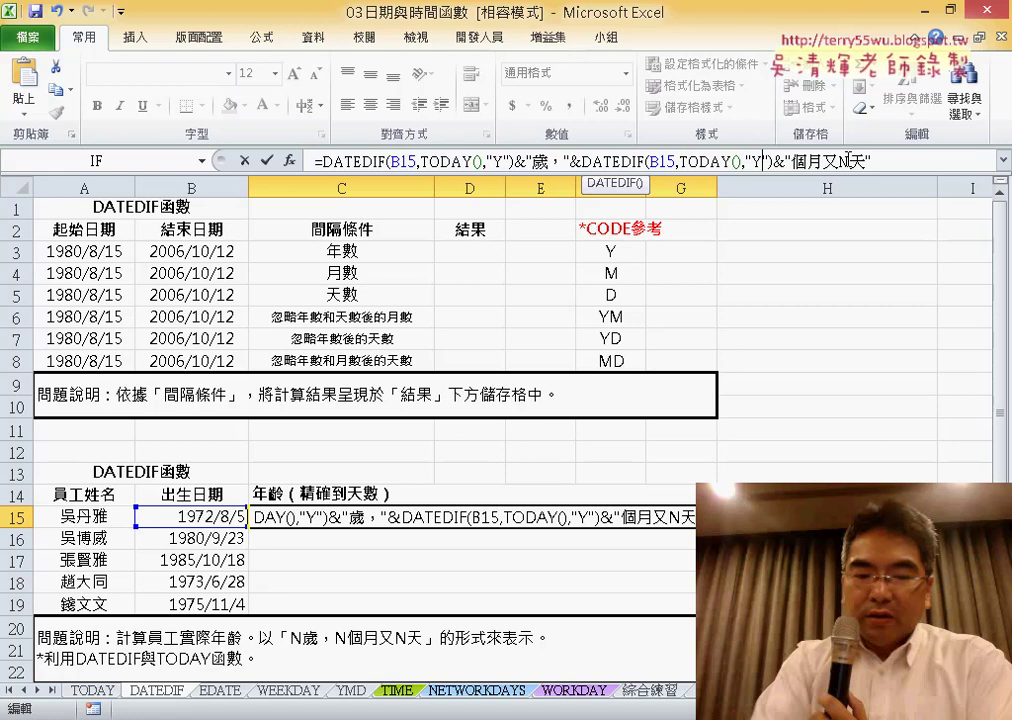
text(M)
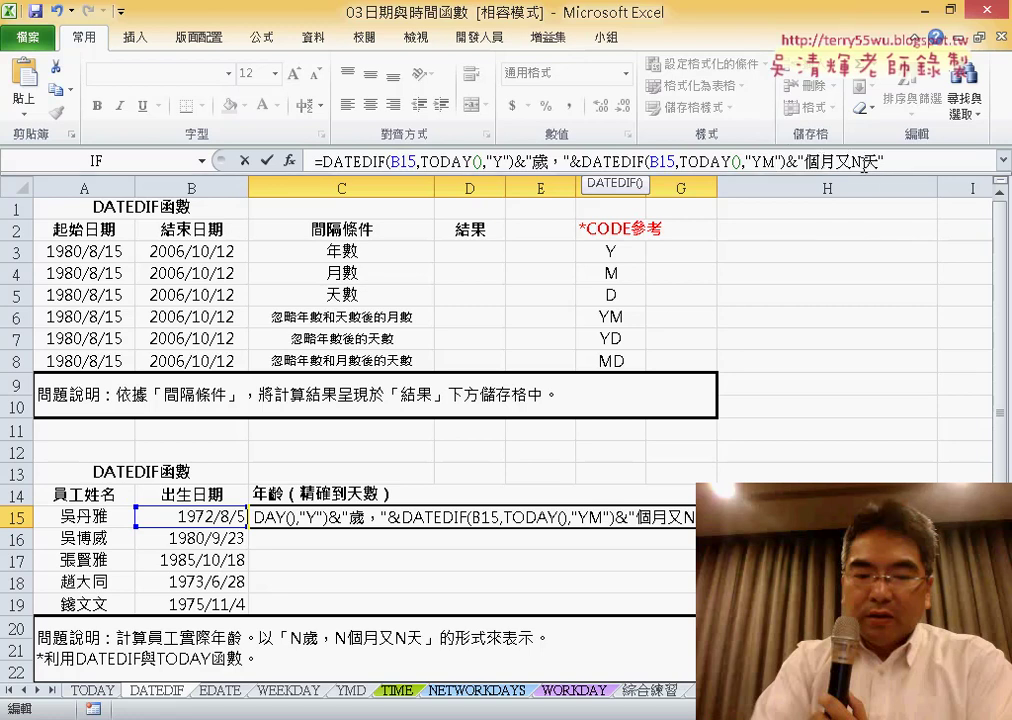
Replace the days N with a DATEDIF(B15,TODAY(),"MD") term, giving 44歲，9個月又6天.
double_click(858, 162)
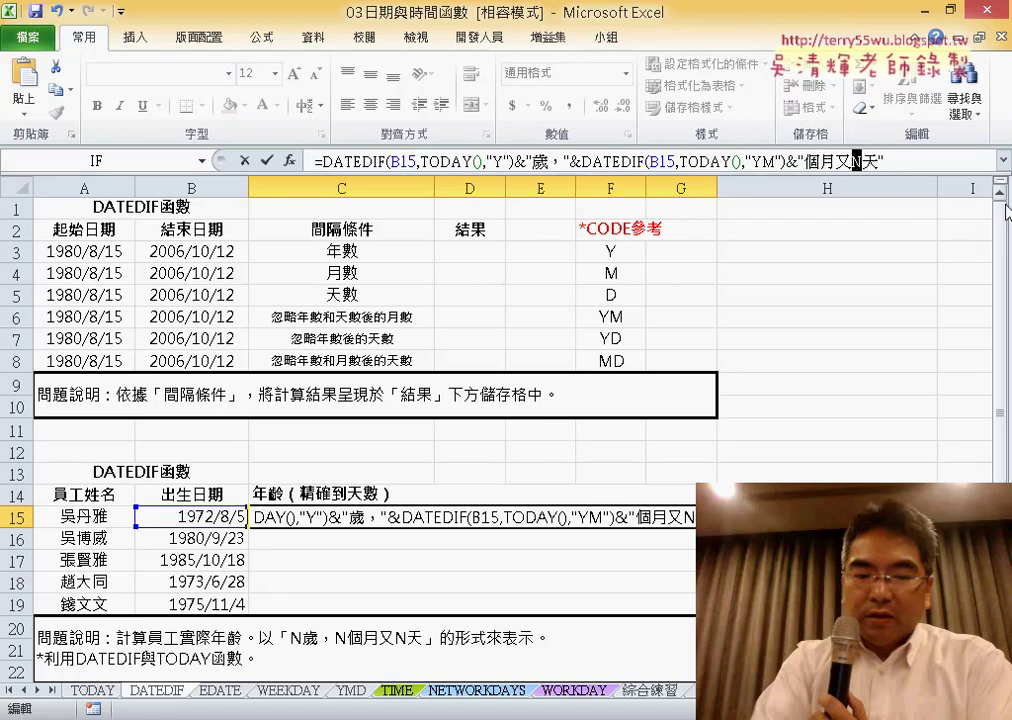
text("個月又")
text(&&)
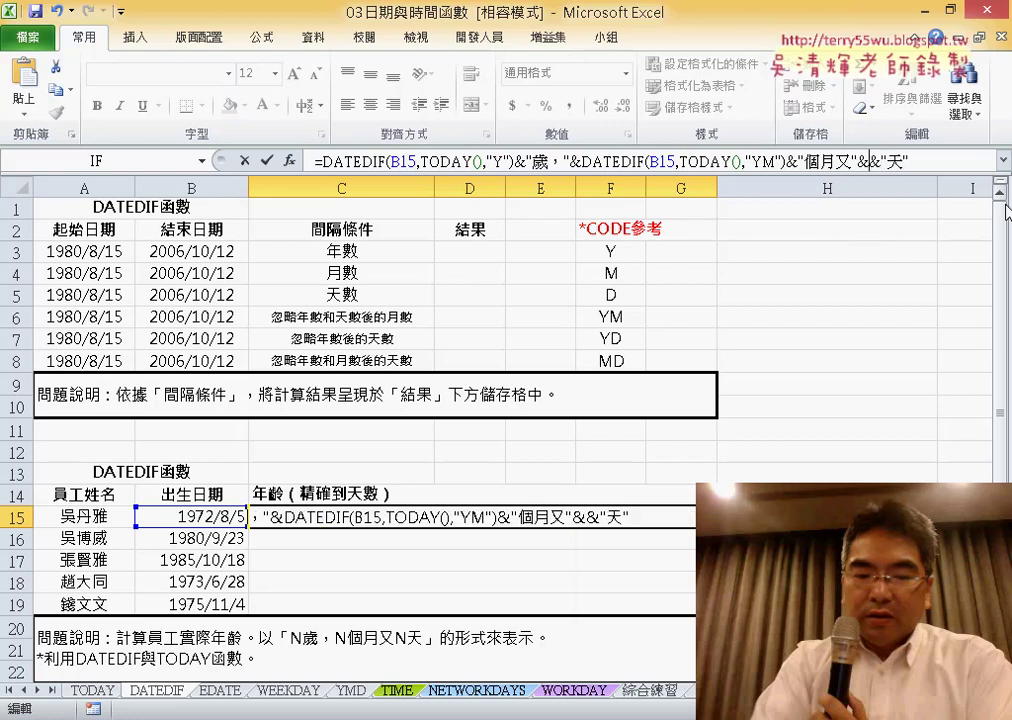
key(ctrl+v)
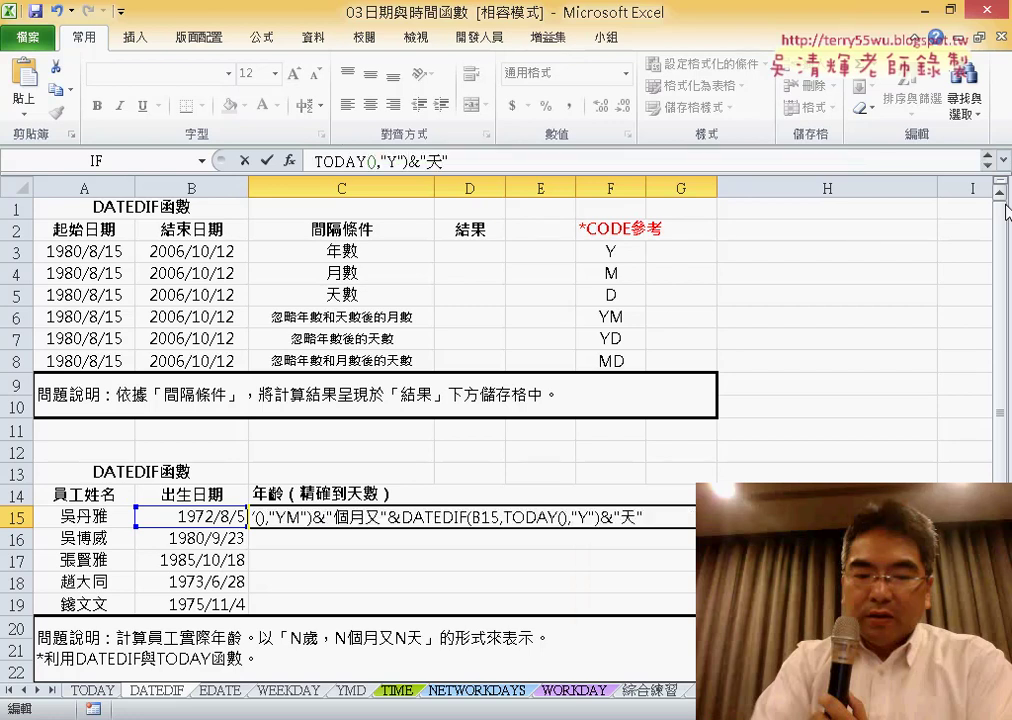
click(1003, 160)
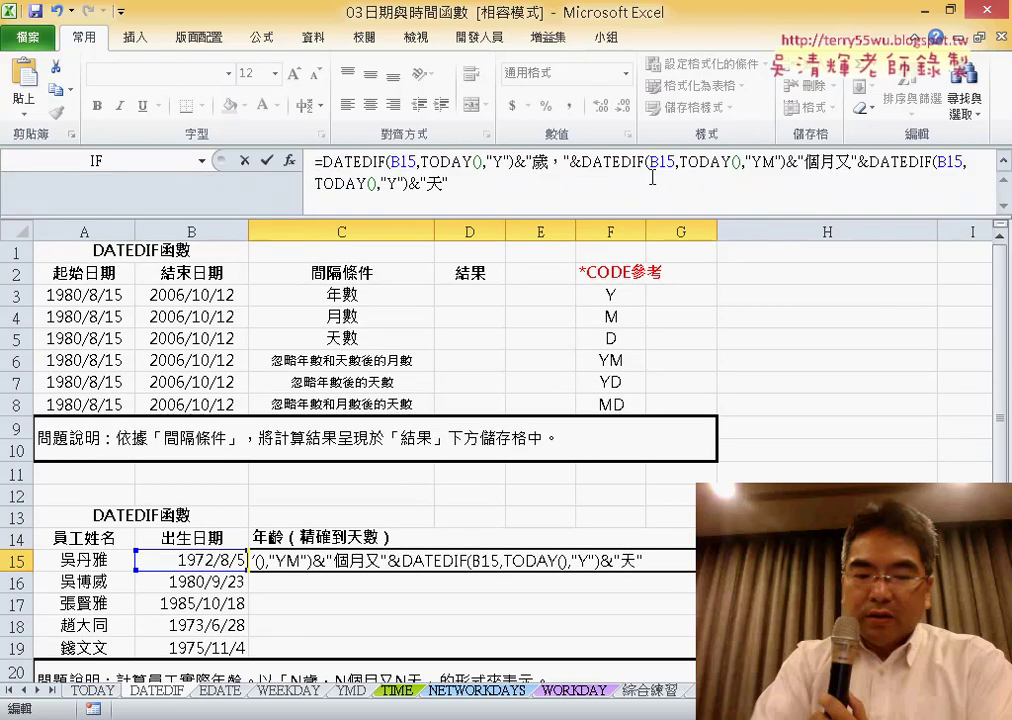
double_click(393, 184)
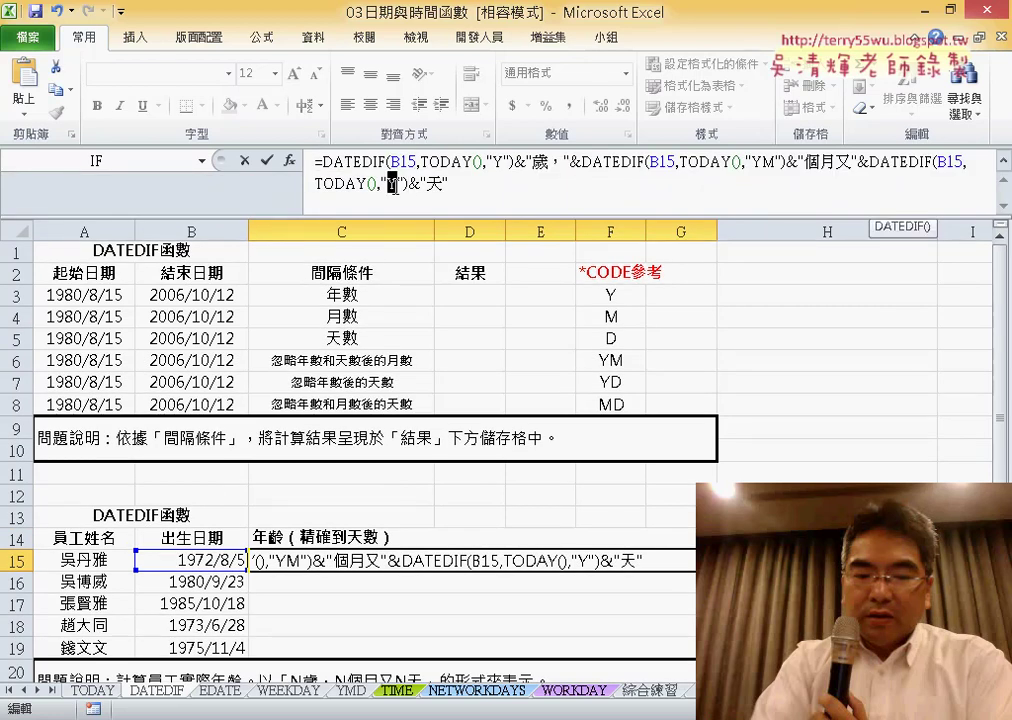
text(MD)
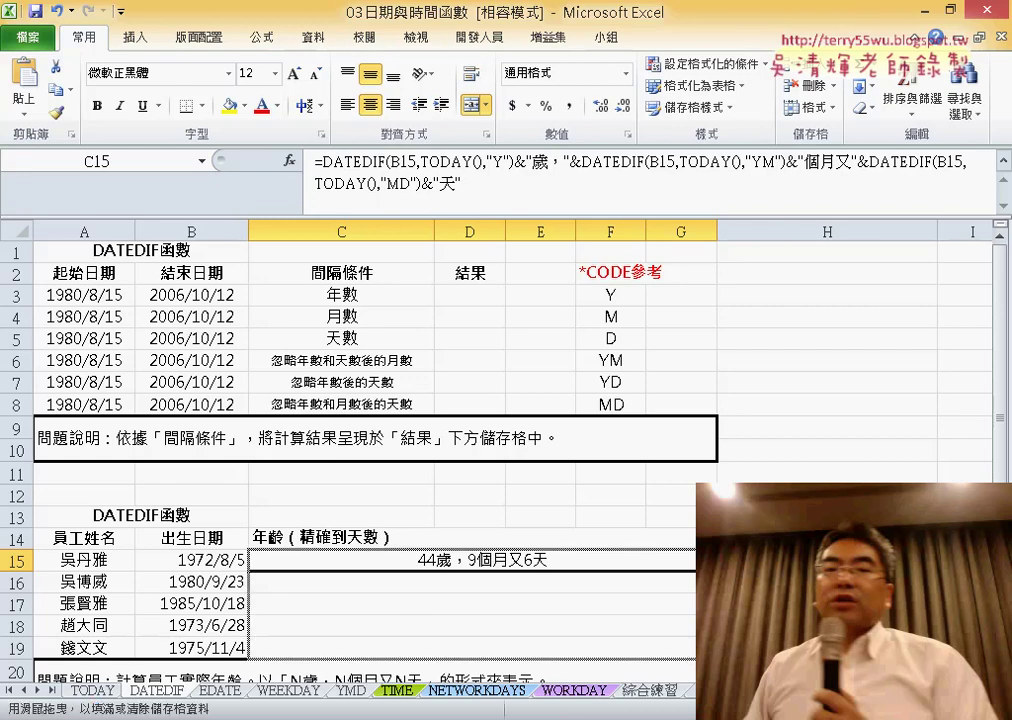
Fill the C15 age formula down to C19 and highlight its first DATEDIF term.
double_click(696, 570)
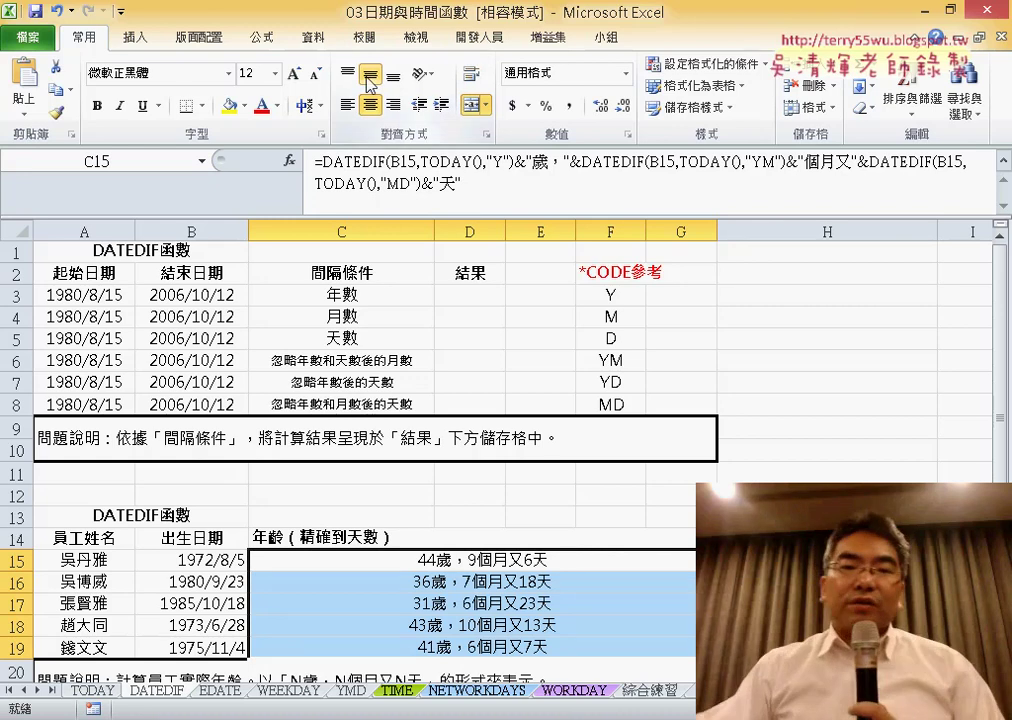
drag(324, 161, 513, 162)
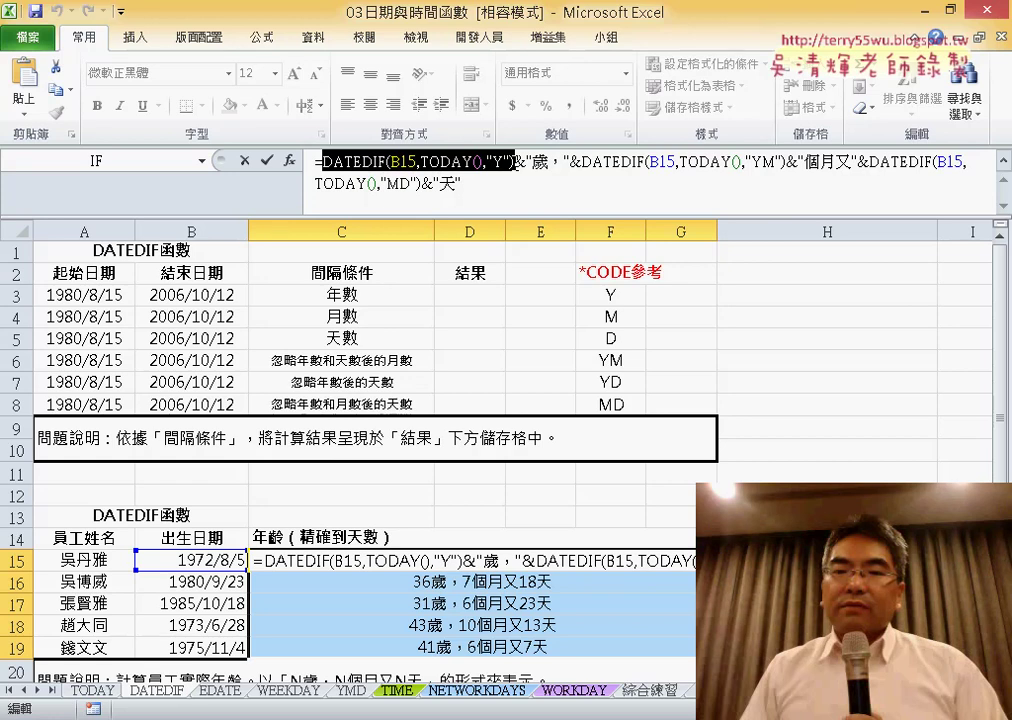
key(Escape)
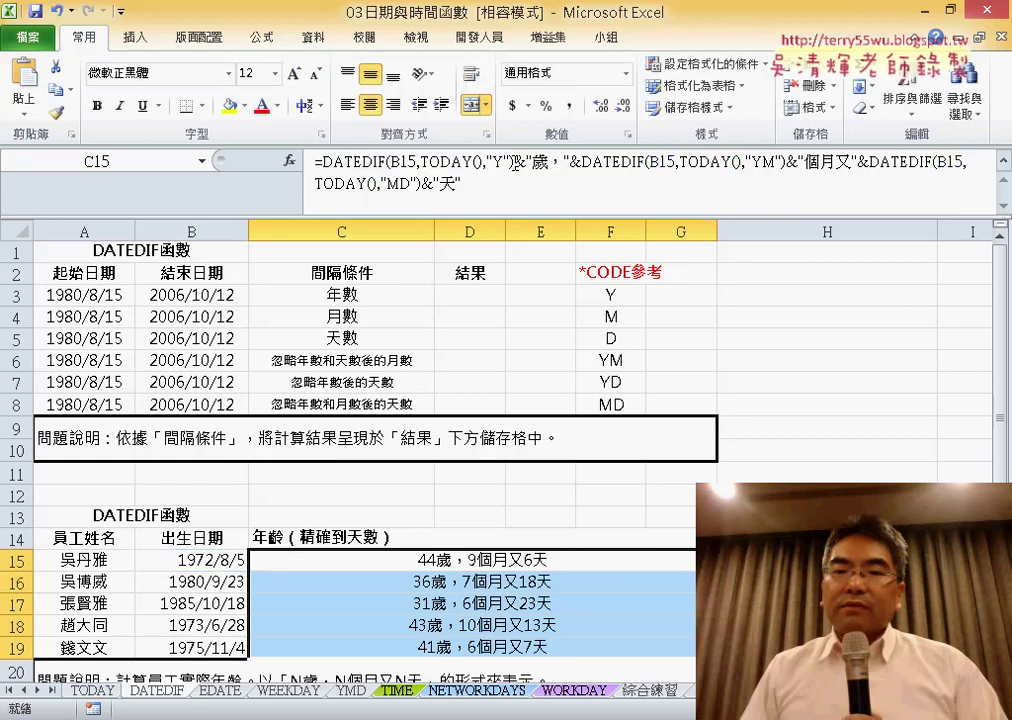
scroll(612, 525, down, 1)
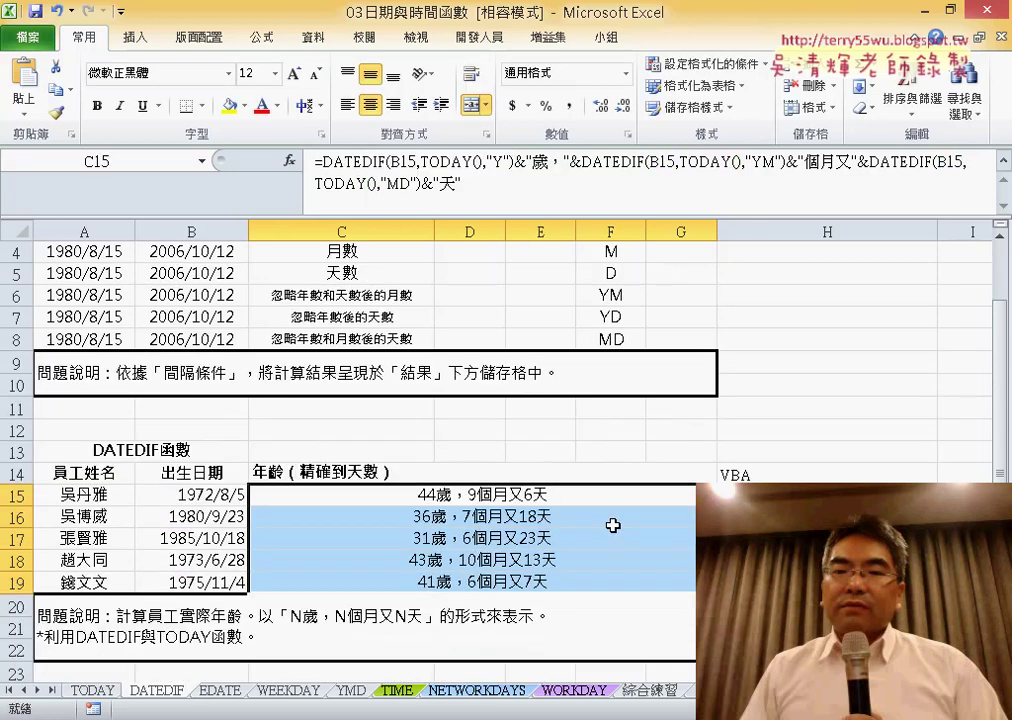
click(548, 493)
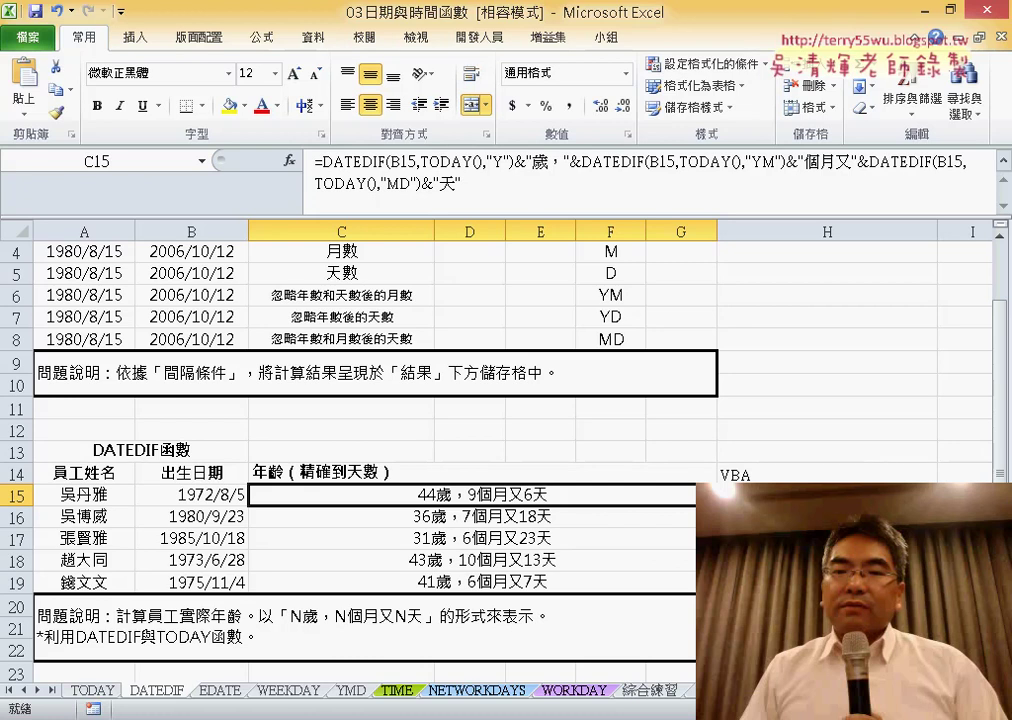
click(827, 494)
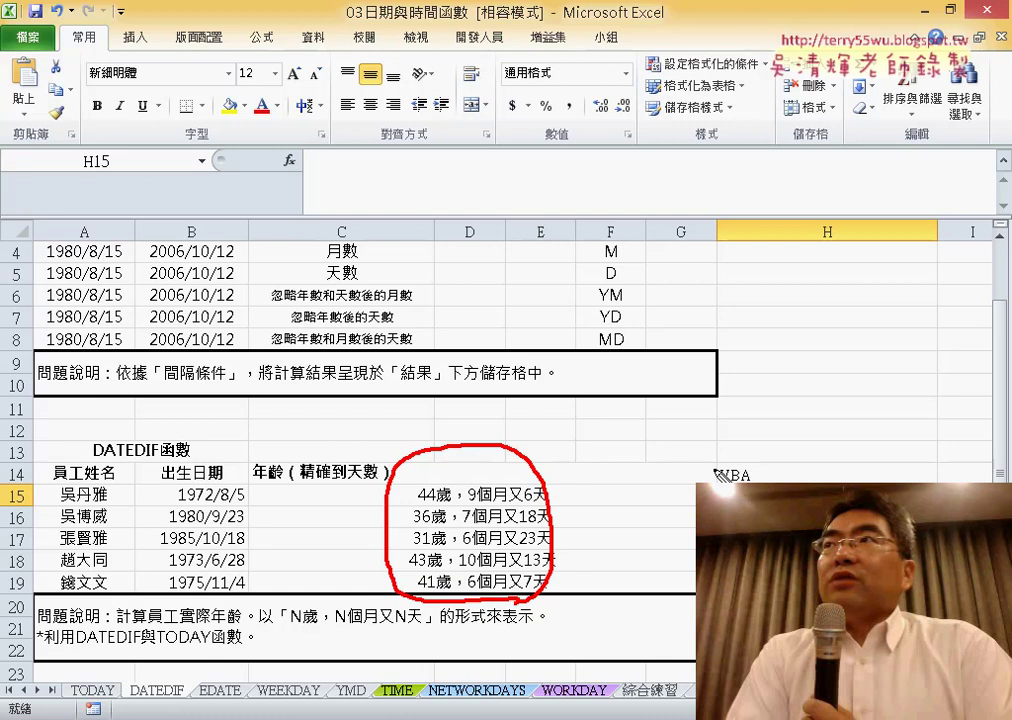
Clear the on-screen ink and review the combined DATEDIF formula in C15.
mouse_move(553, 487)
mouse_down()
mouse_move(710, 430)
mouse_move(775, 474)
mouse_up()
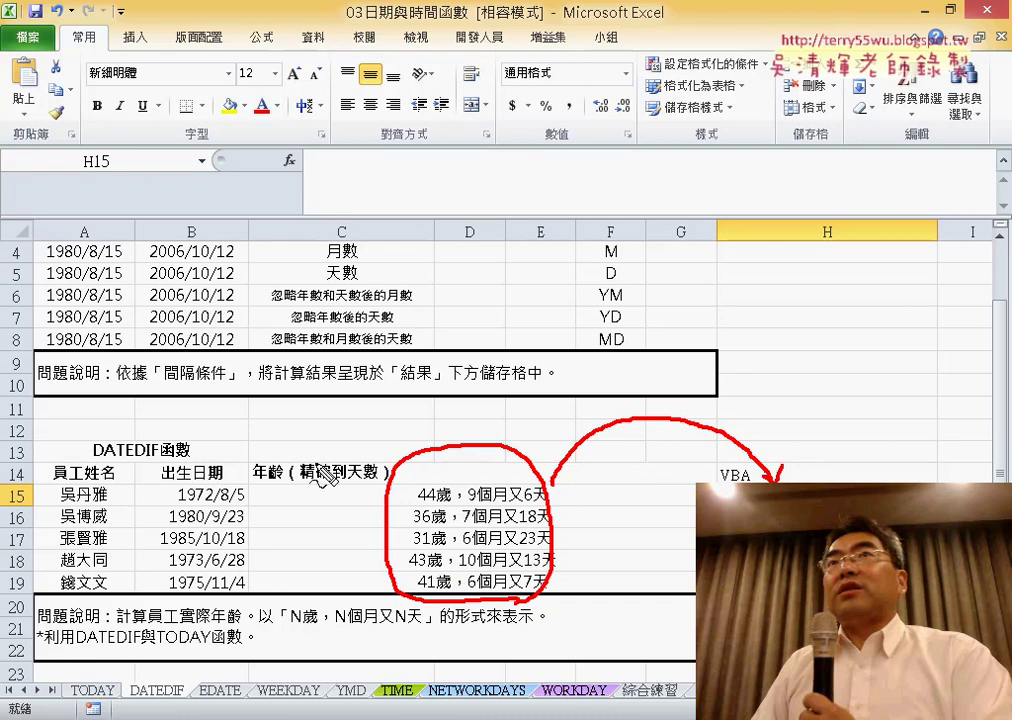
key(Escape)
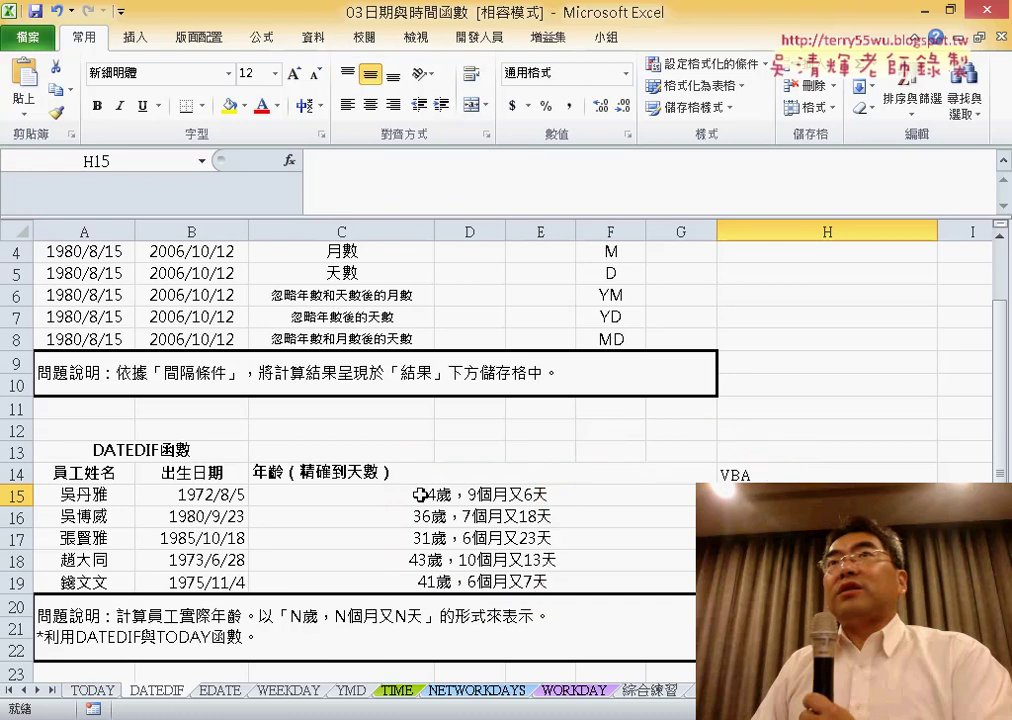
click(427, 497)
click(790, 494)
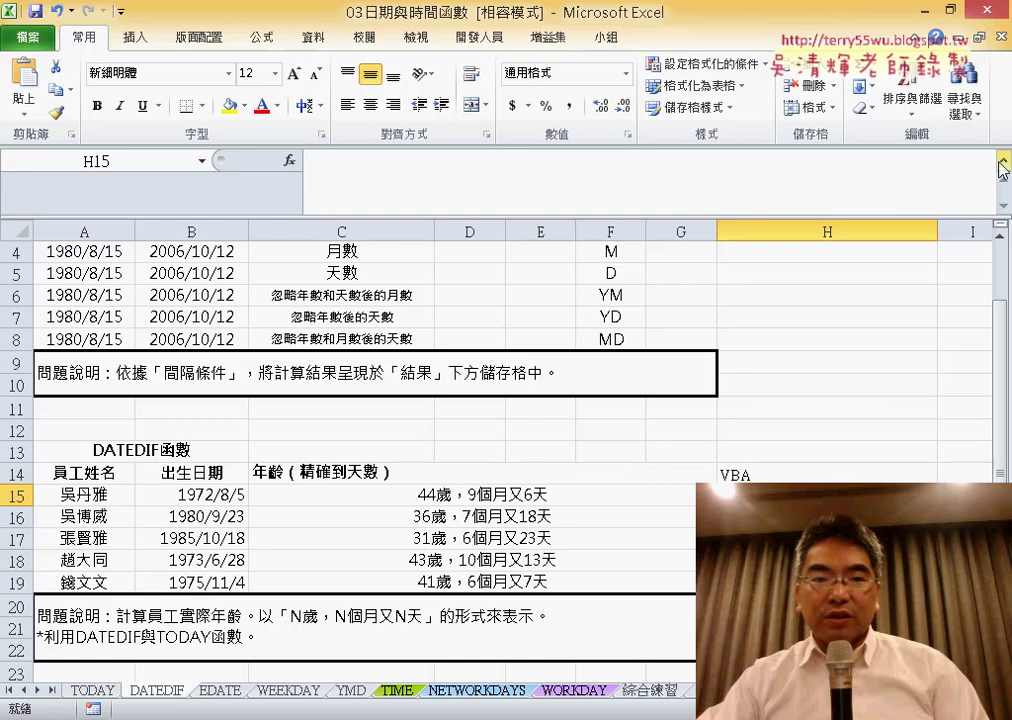
key(ctrl+shift+u)
click(532, 450)
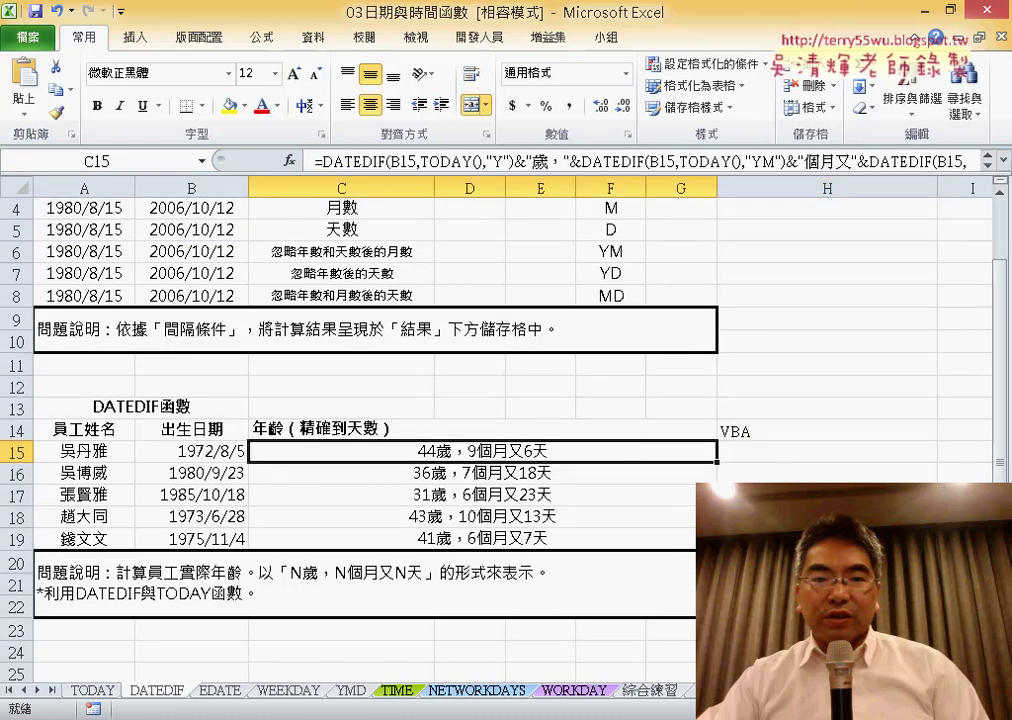
Copy the 年齡 and 年齡清除 macro code from 程式碼.docx, then go back to Excel.
key(alt+Tab)
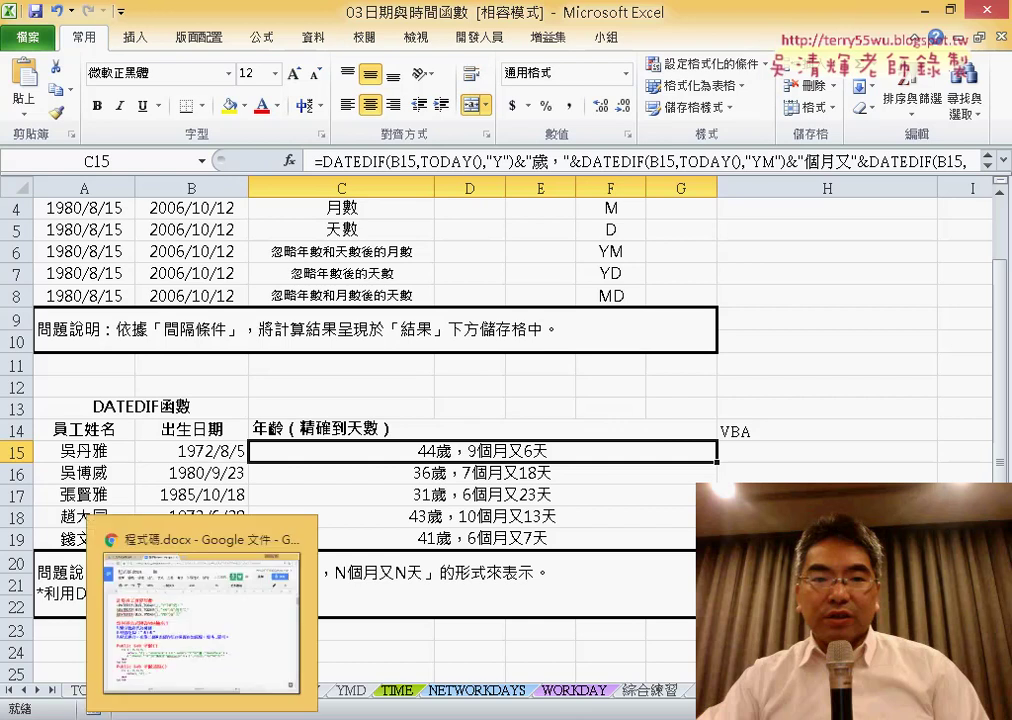
scroll(410, 370, up, 3)
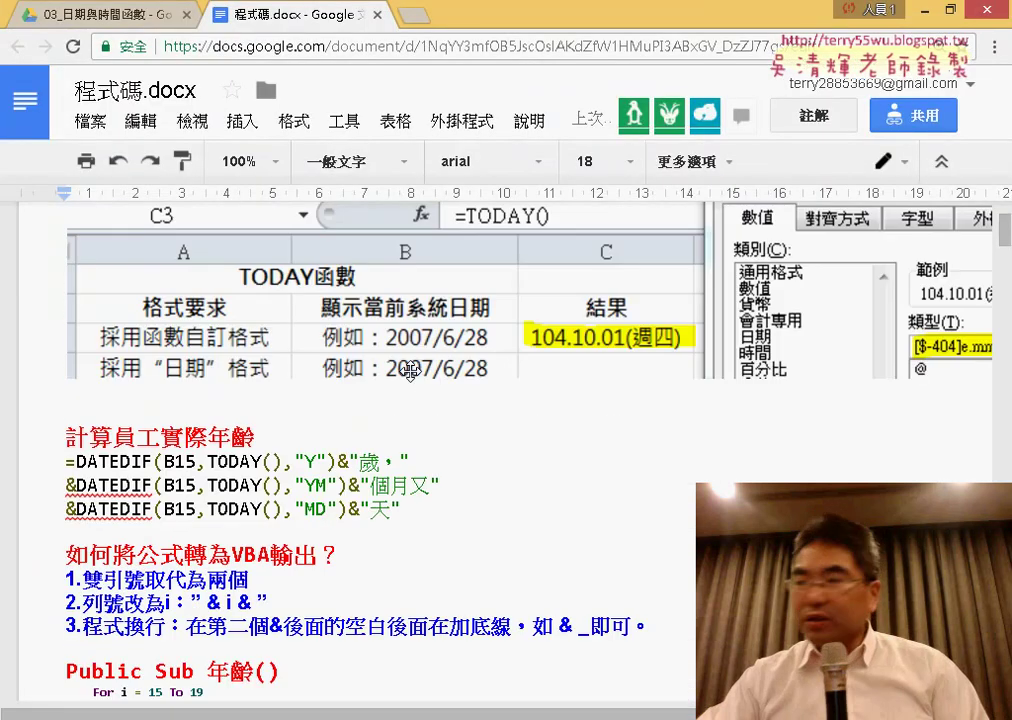
key(alt+Tab)
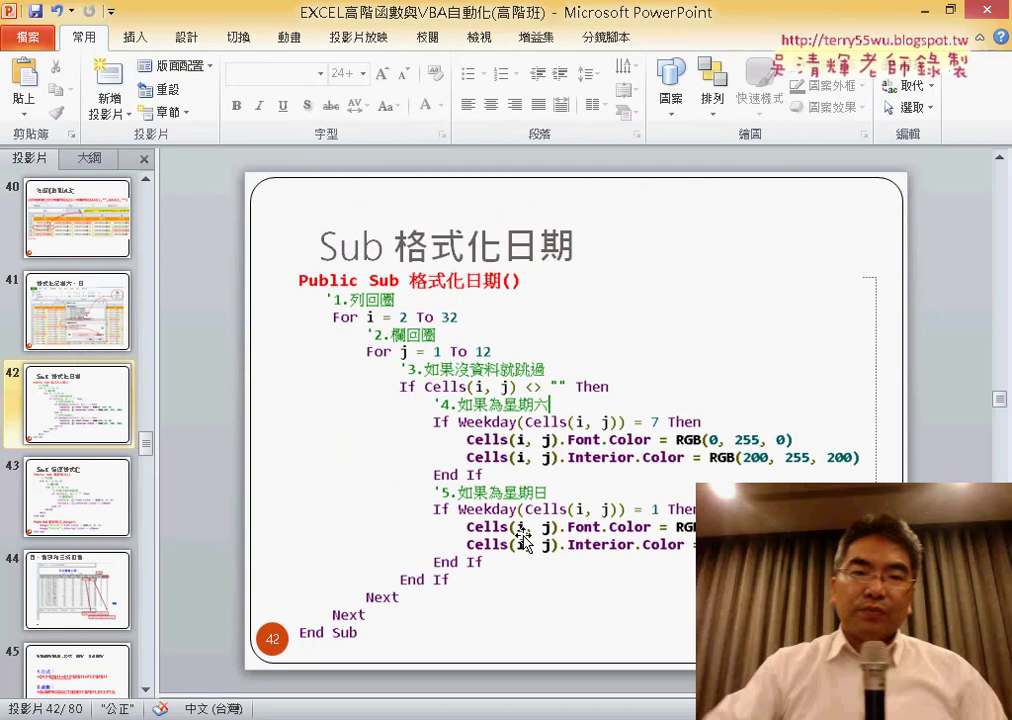
scroll(523, 540, up, 2)
scroll(523, 540, up, 1)
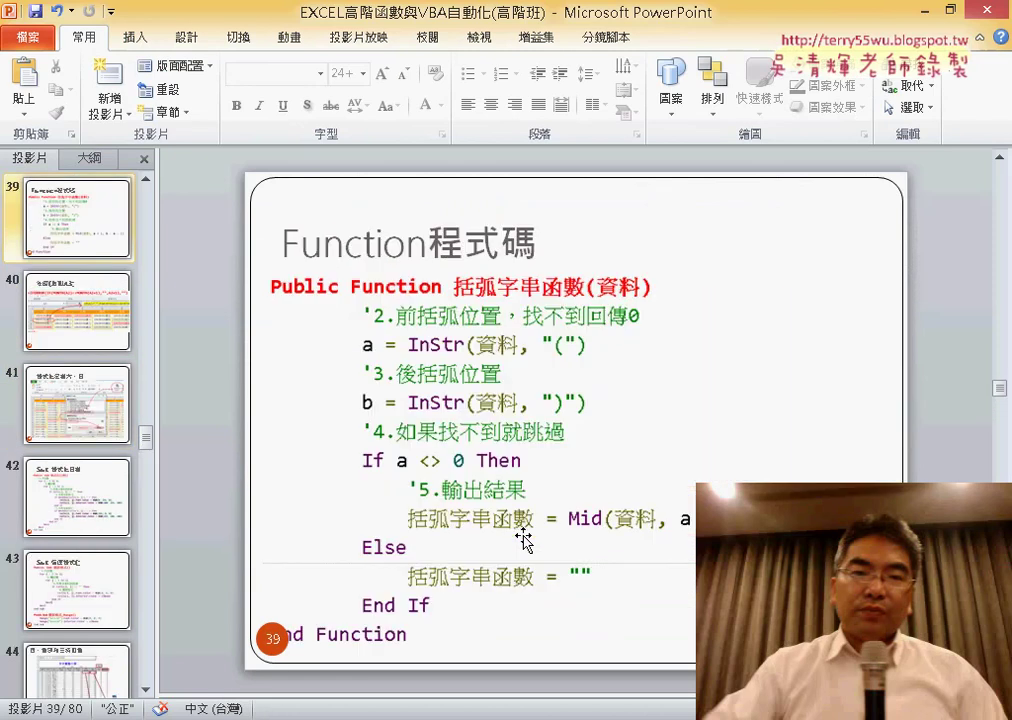
scroll(523, 540, down, 1)
scroll(523, 540, down, 1)
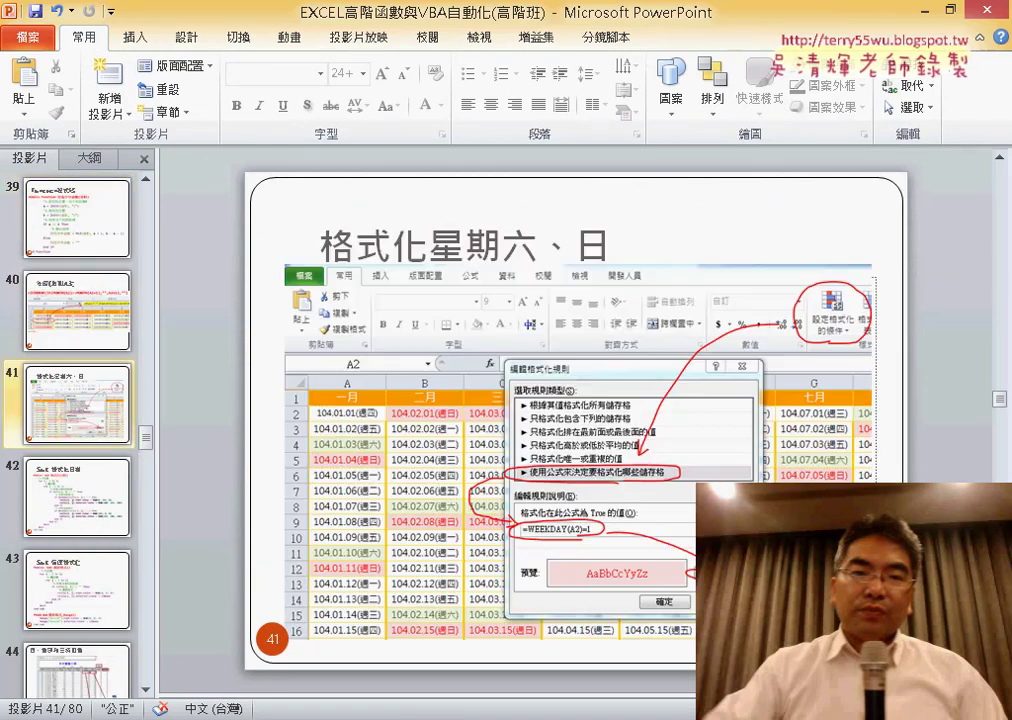
key(alt+Tab)
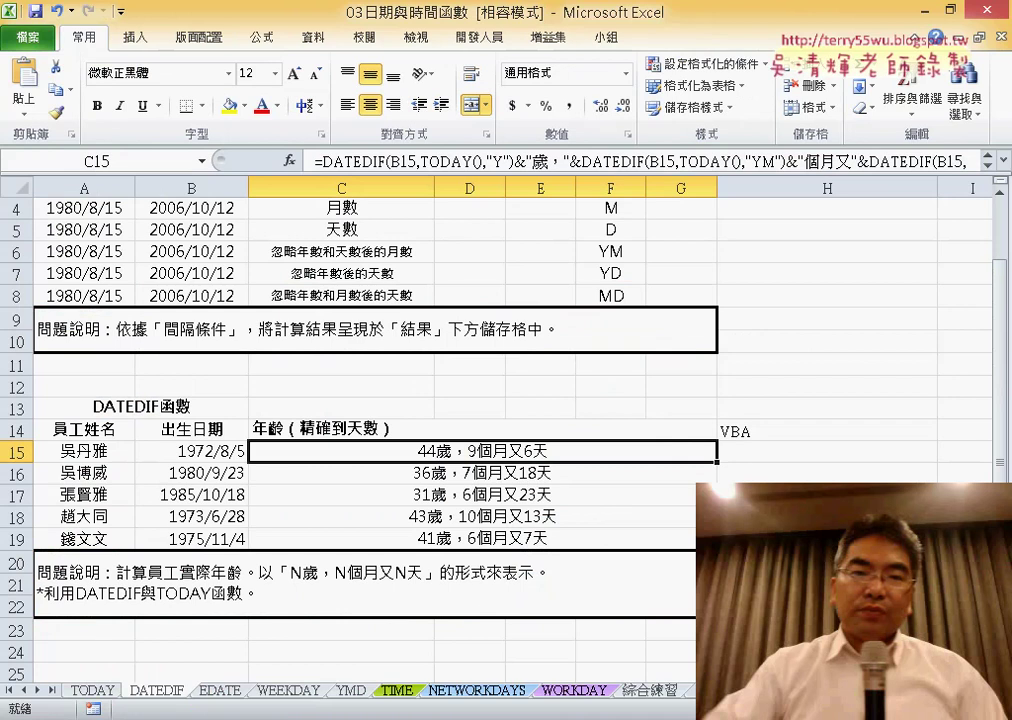
click(161, 521)
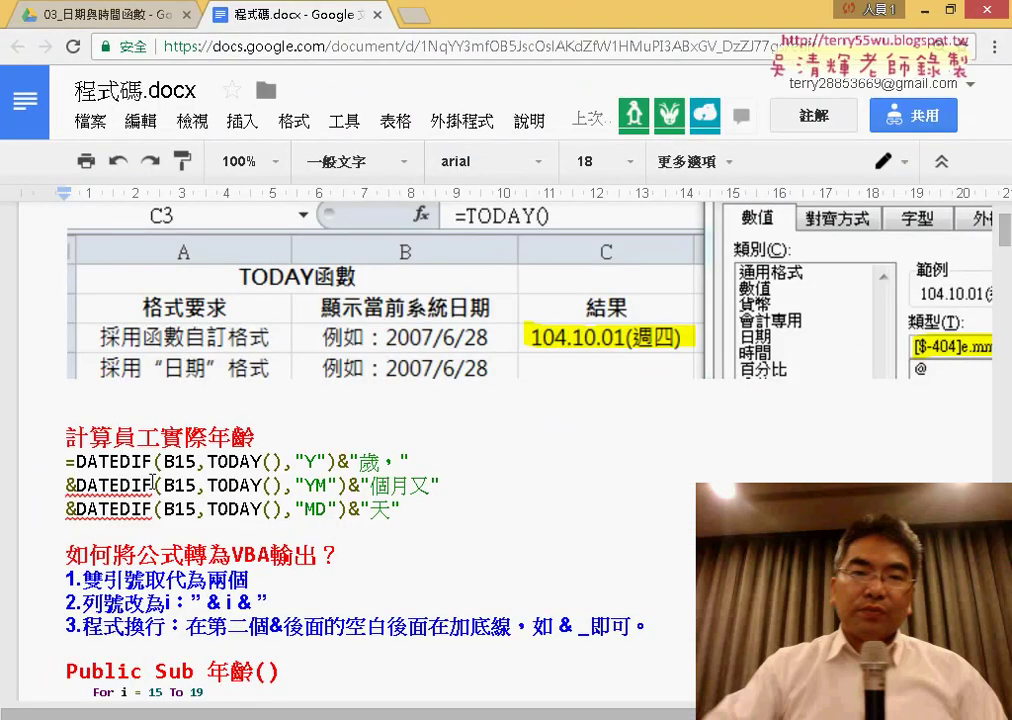
scroll(428, 521, down, 2)
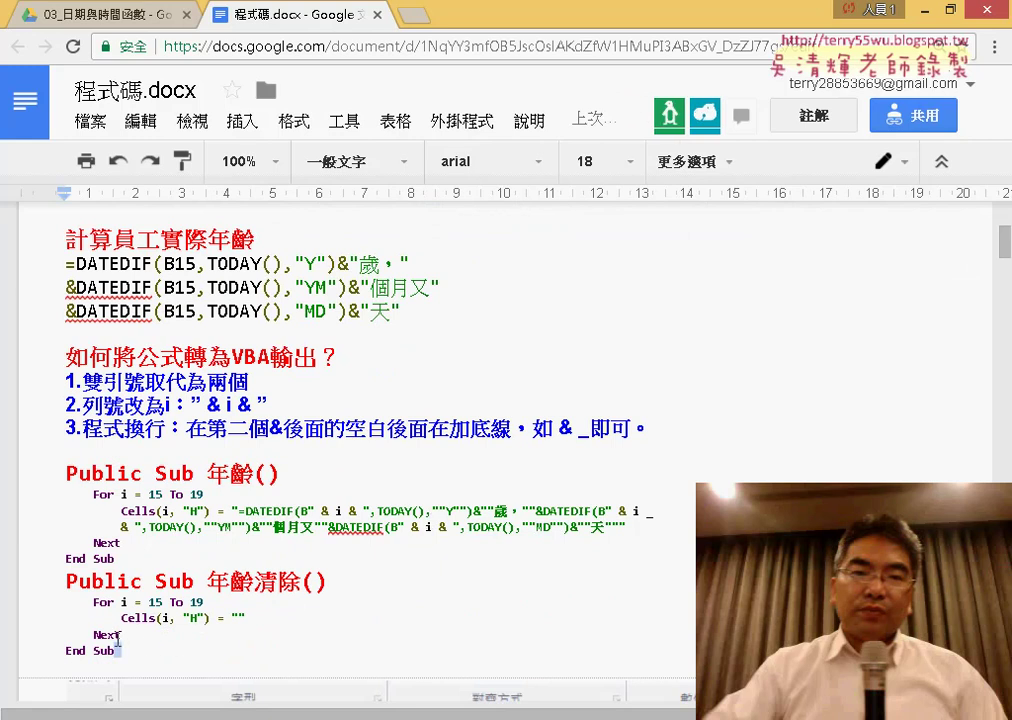
drag(178, 645, 57, 465)
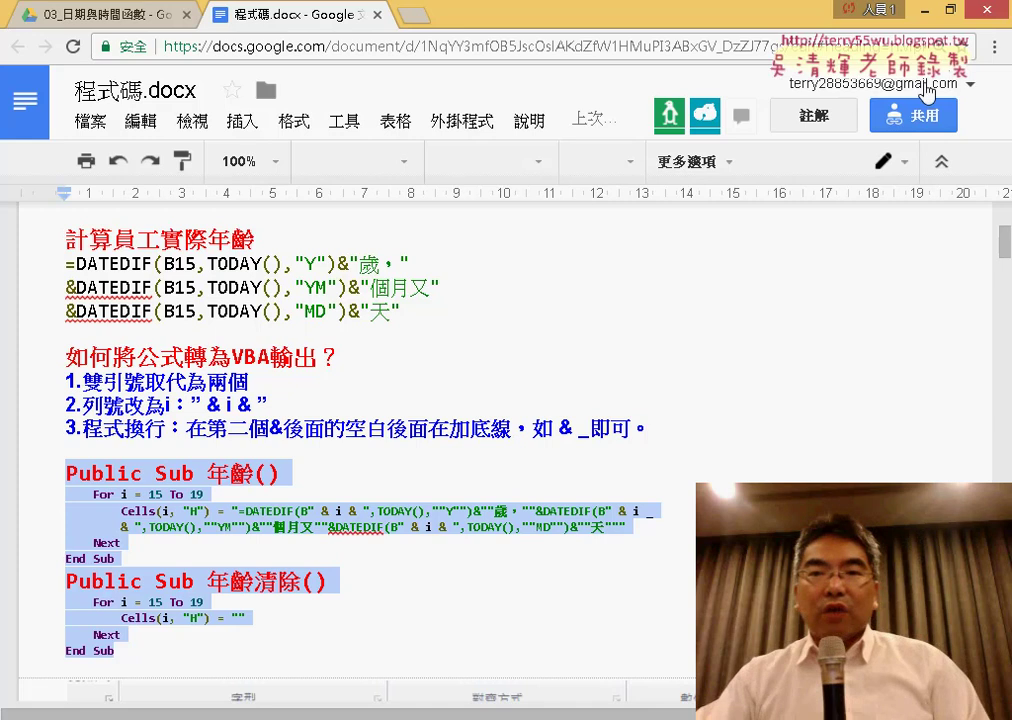
click(926, 20)
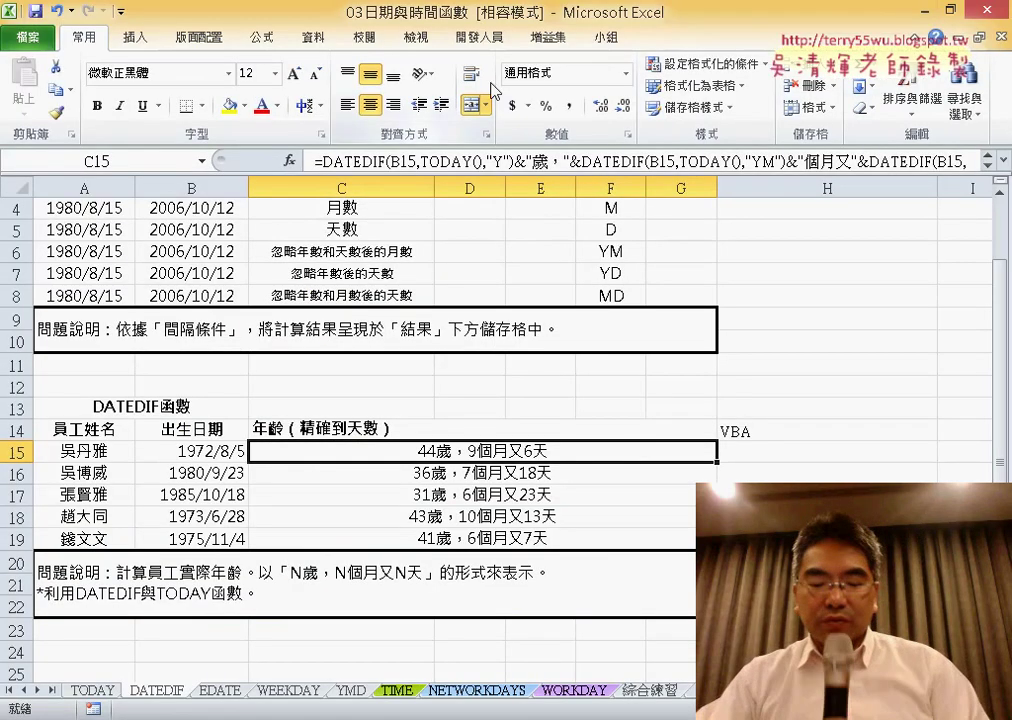
Insert Module1 in the VBA editor, paste the 年齡 and 年齡清除 macros, and close the editor.
click(478, 37)
click(42, 103)
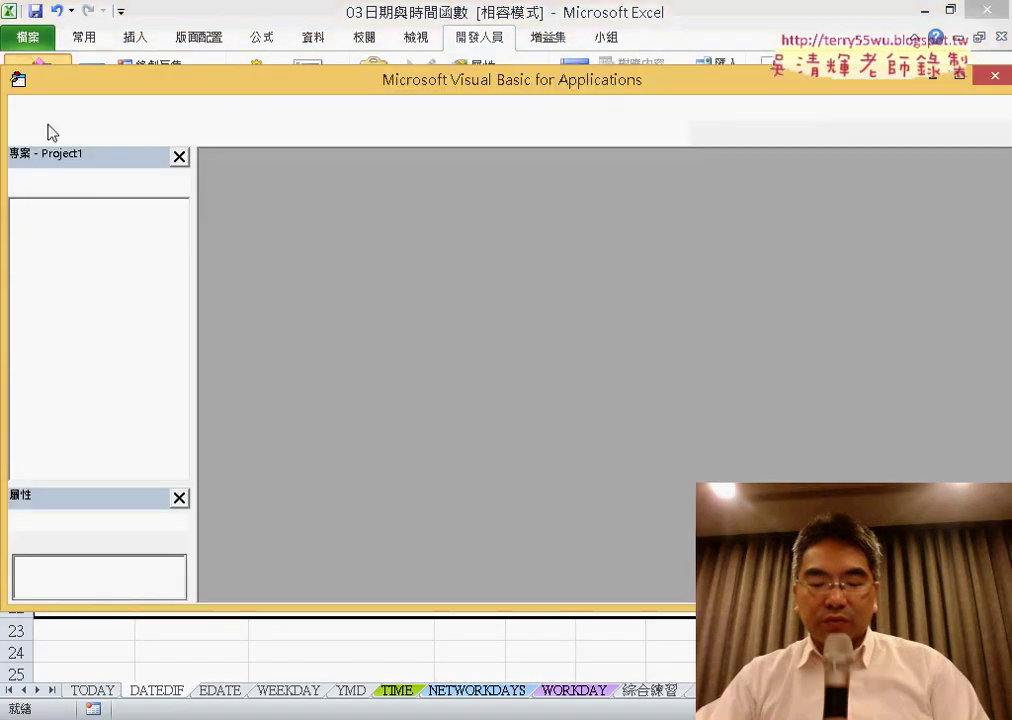
click(116, 350)
right_click(116, 350)
mouse_move(150, 429)
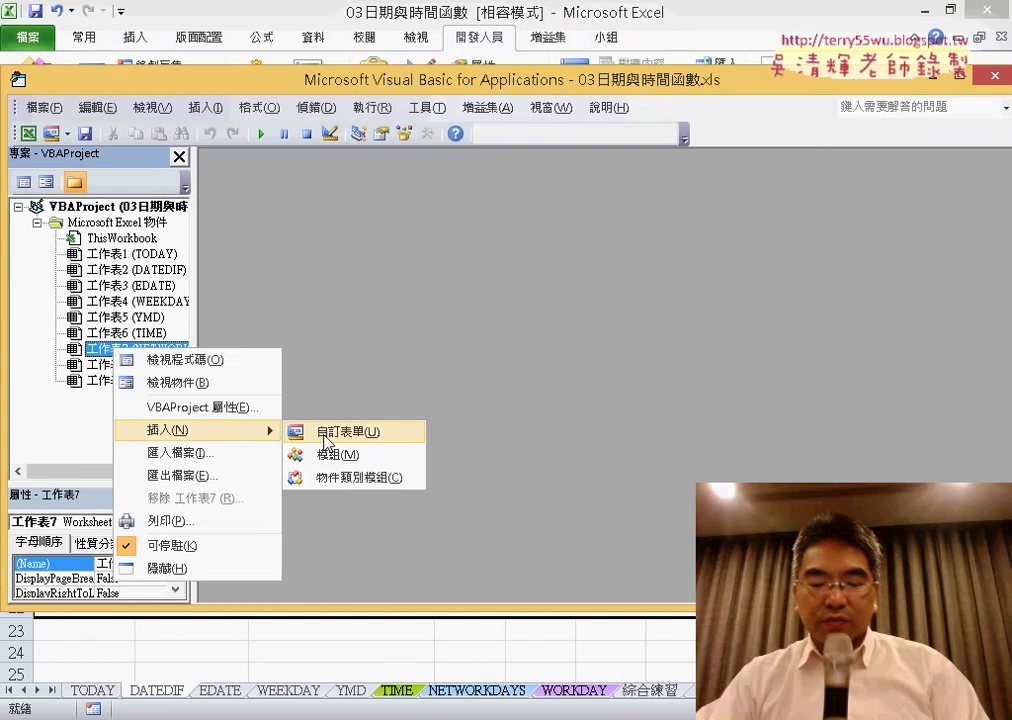
click(295, 454)
right_click(281, 228)
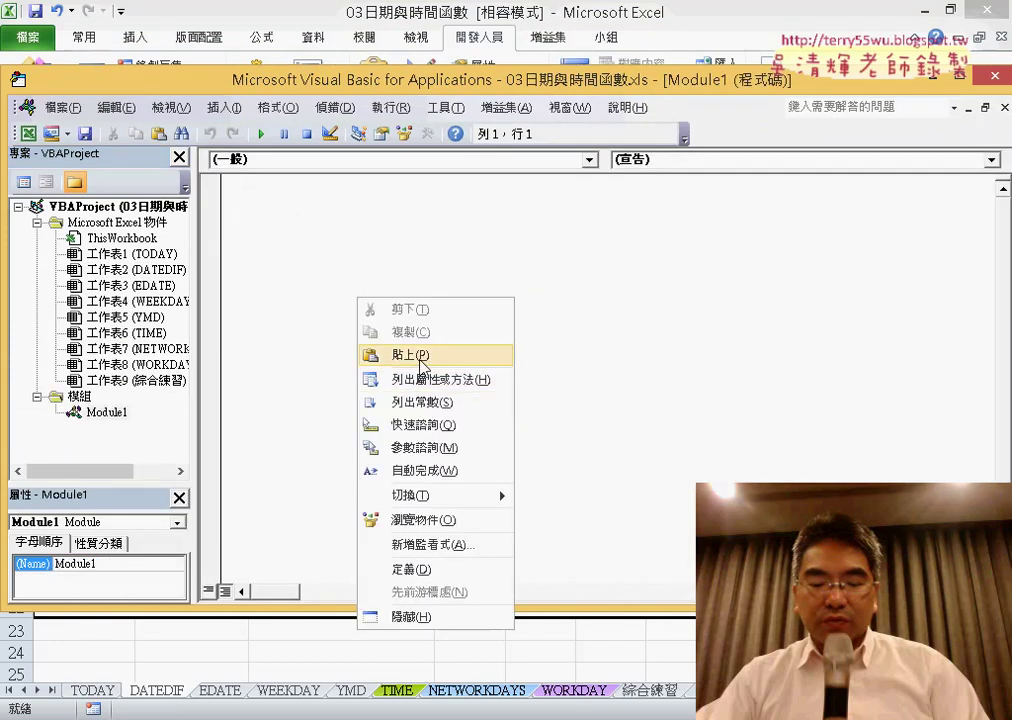
click(336, 288)
click(957, 77)
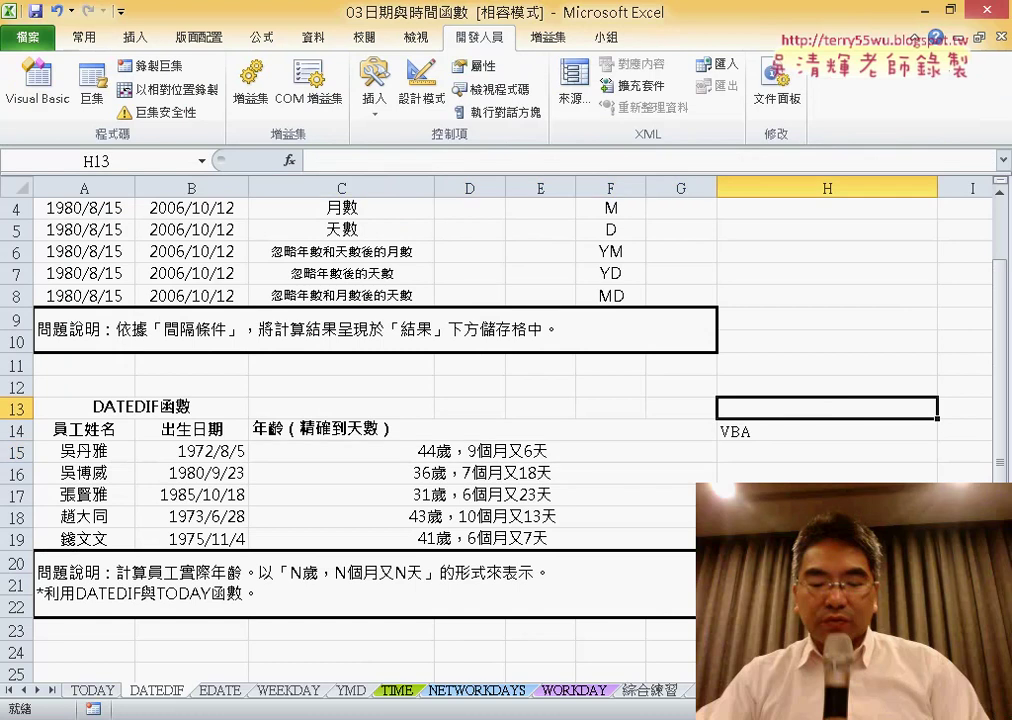
Draw a form button near J14, assign it the 年齡 macro, and caption it 年齡.
scroll(500, 400, right, 3)
click(376, 100)
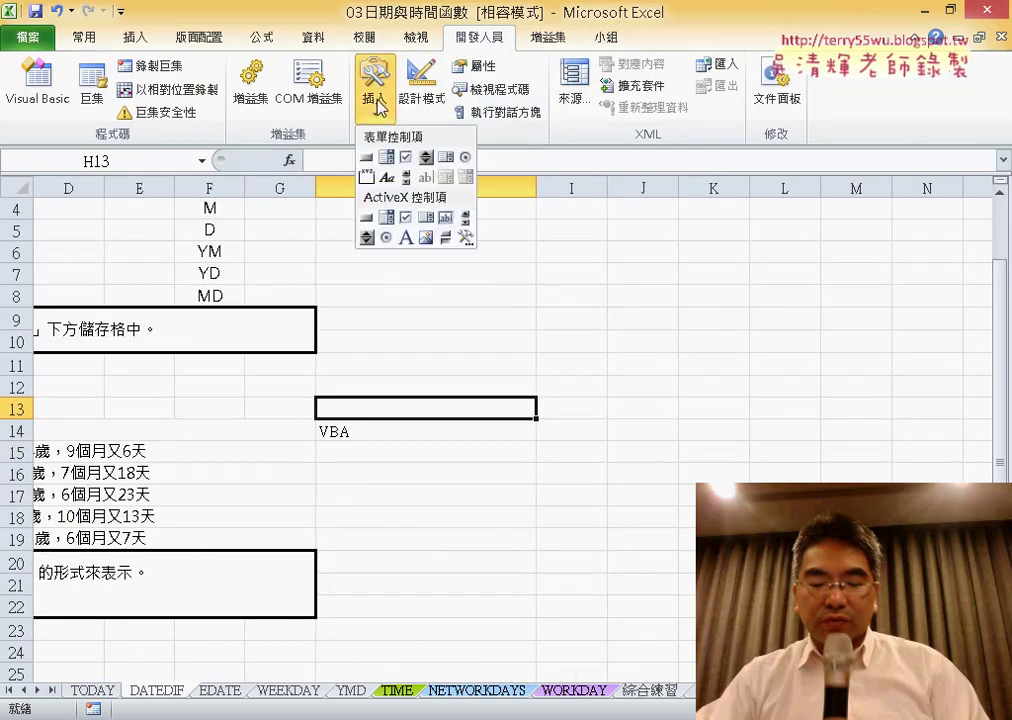
click(366, 157)
drag(609, 403, 750, 438)
click(415, 371)
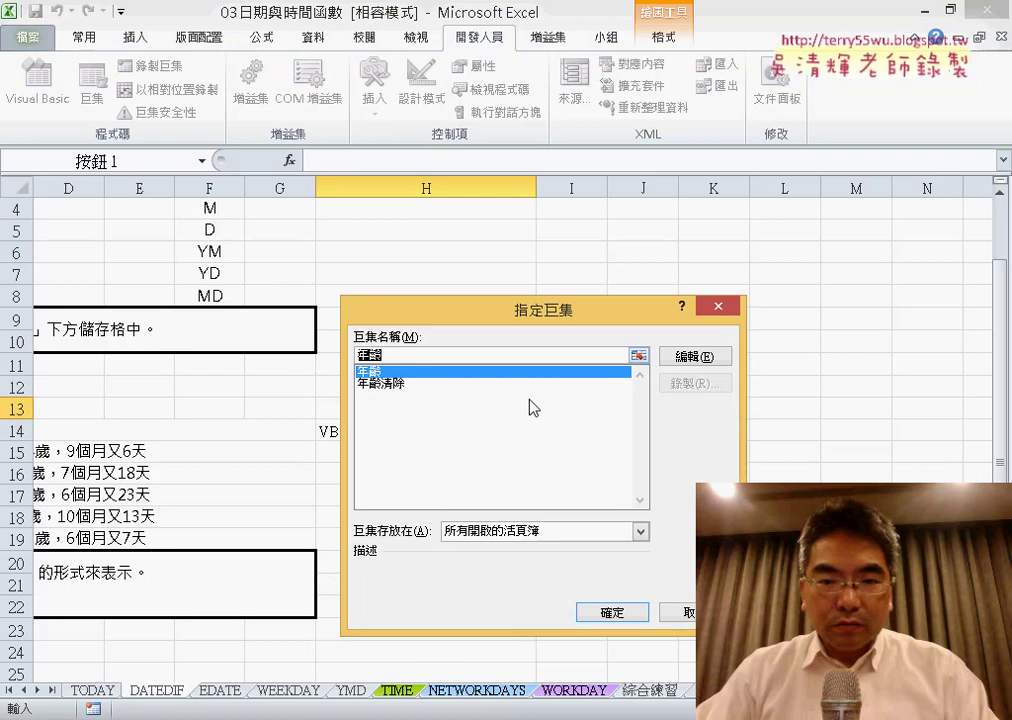
click(620, 612)
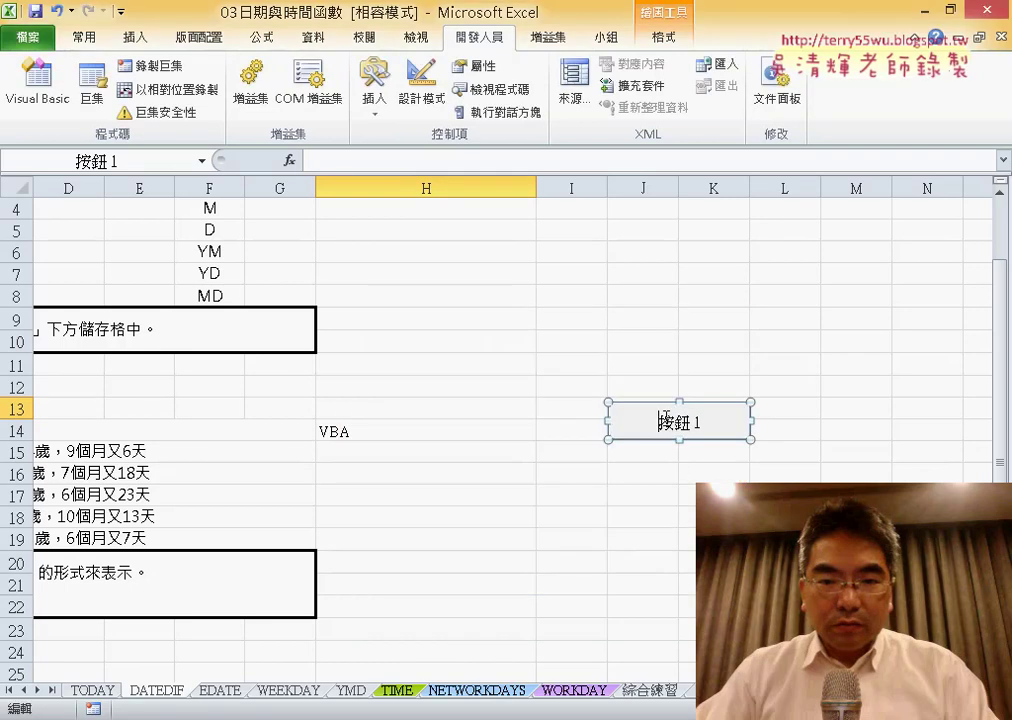
key(BackSpace)
key(BackSpace)
key(BackSpace)
text(年齡)
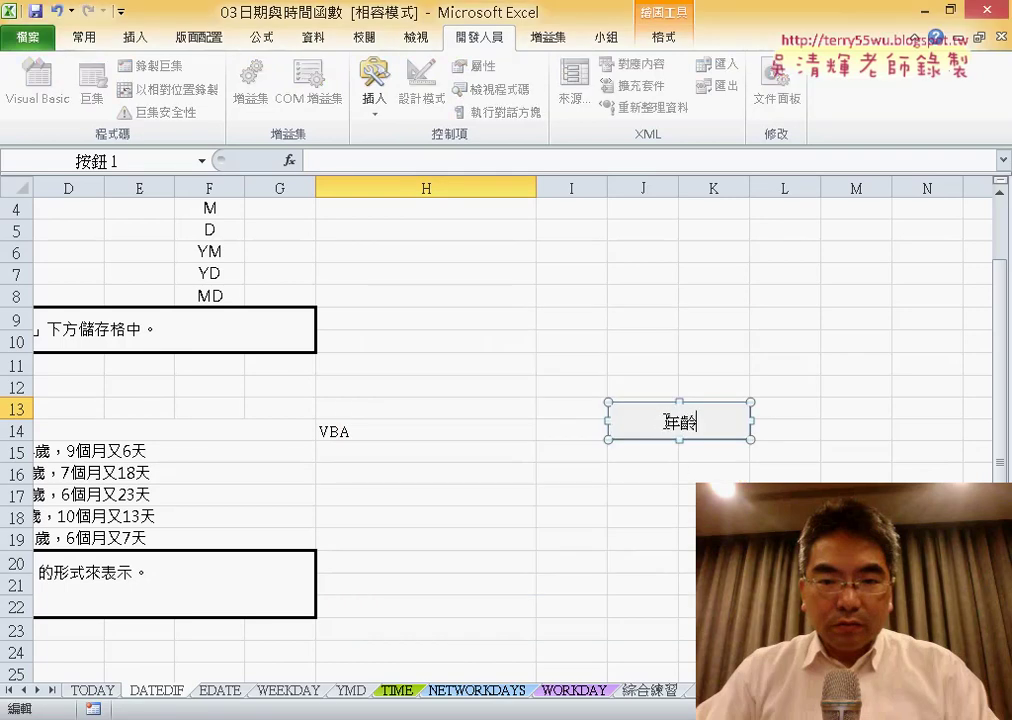
click(657, 465)
Duplicate the button below, assign it the 年齡清除 macro, and caption it 年齡清除.
right_click(642, 445)
click(705, 463)
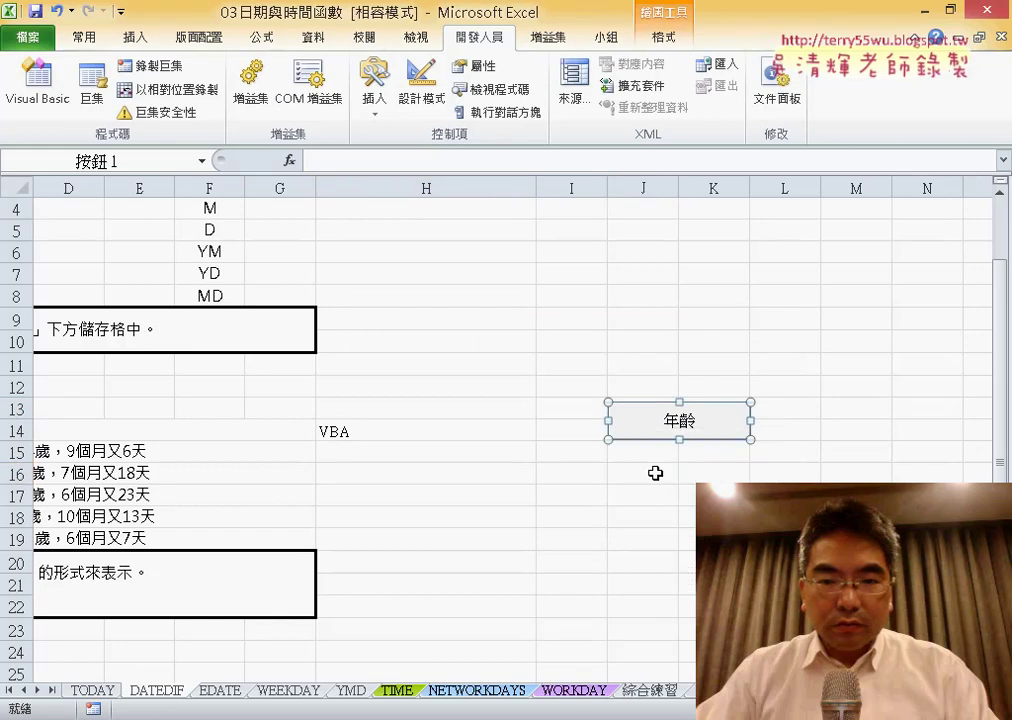
click(635, 472)
key(ctrl+v)
drag(663, 487, 663, 470)
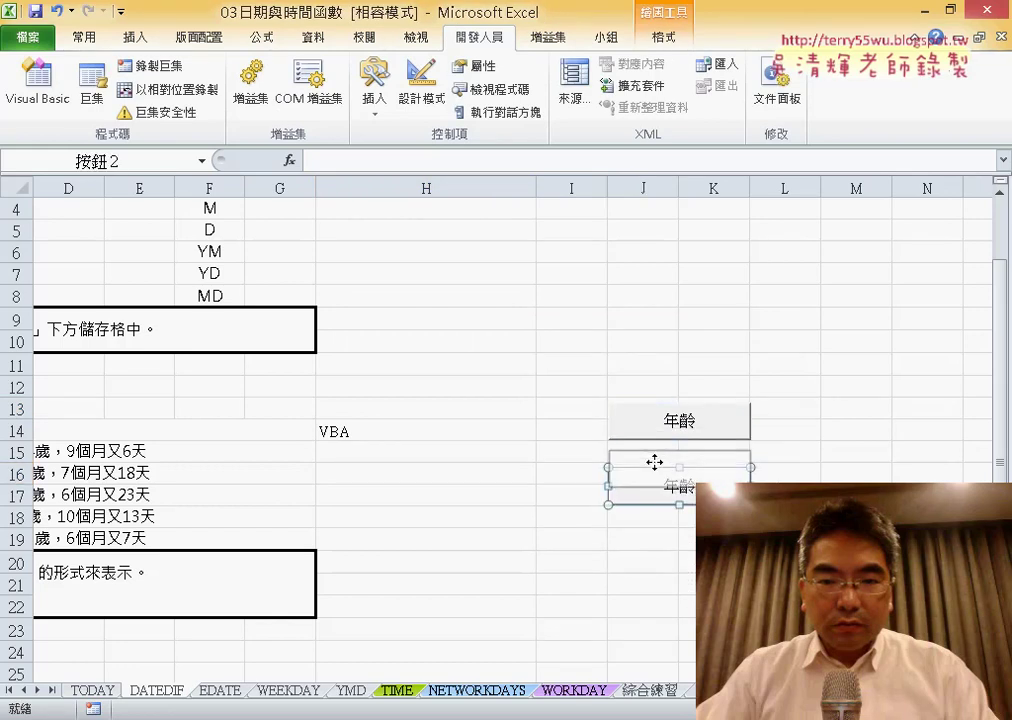
right_click(656, 464)
click(680, 578)
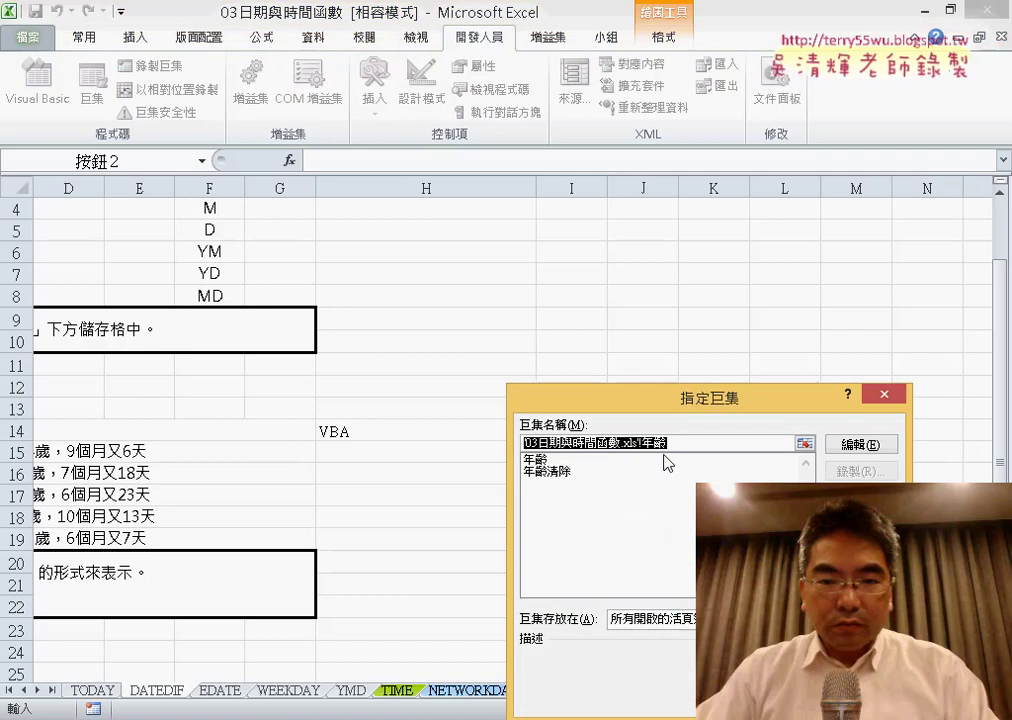
click(569, 471)
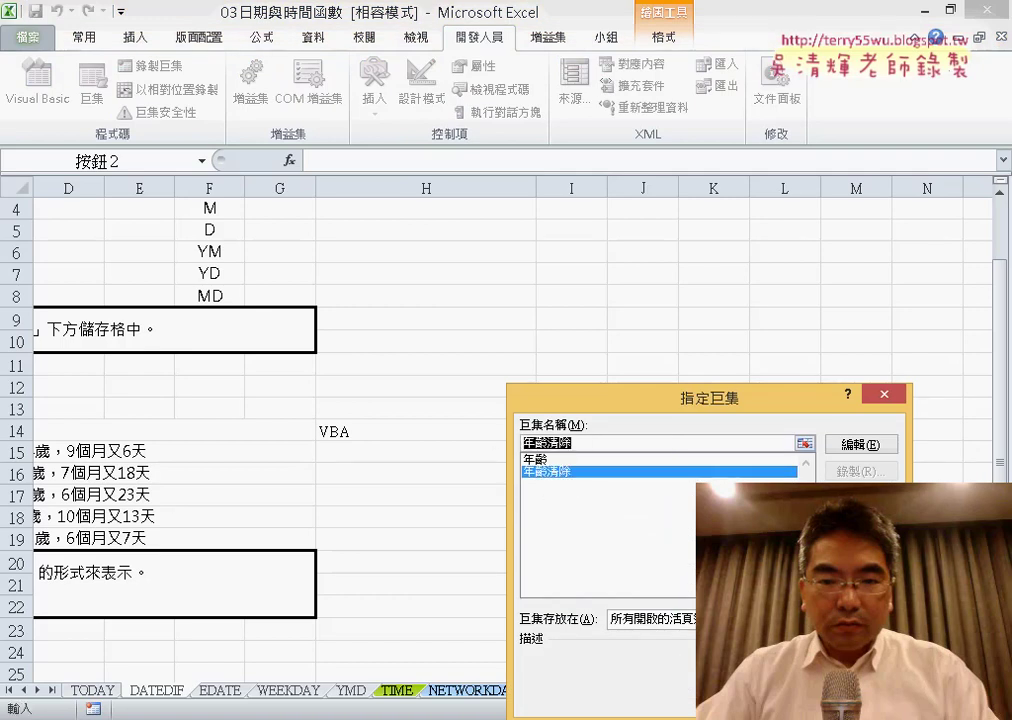
key(Return)
click(680, 468)
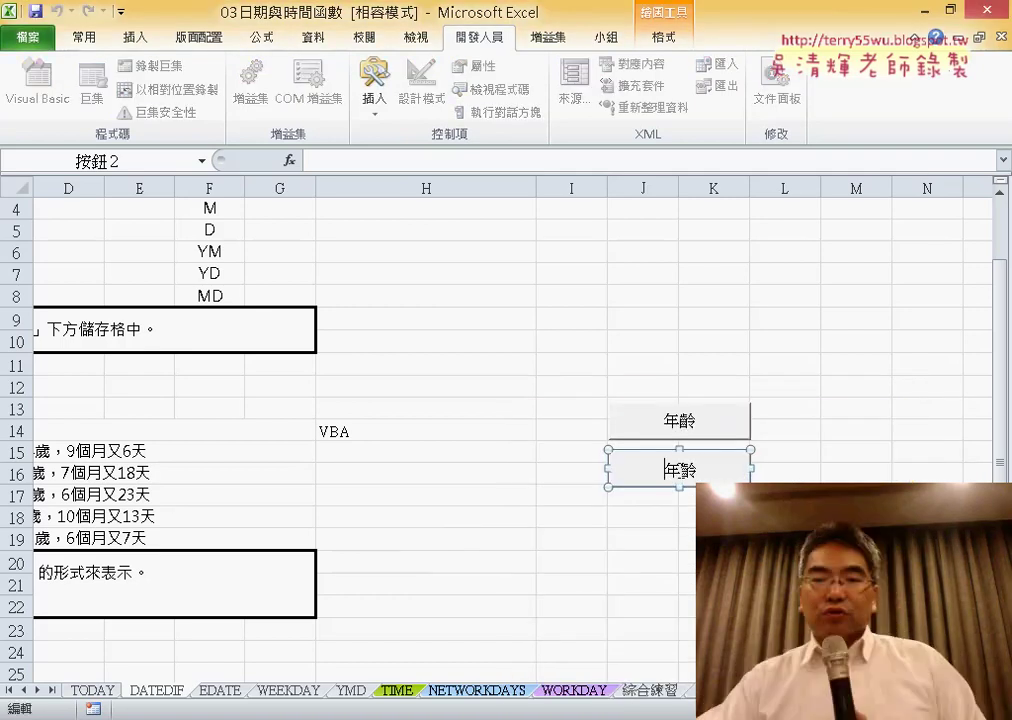
key(BackSpace)
key(BackSpace)
text(年齡清除)
click(840, 455)
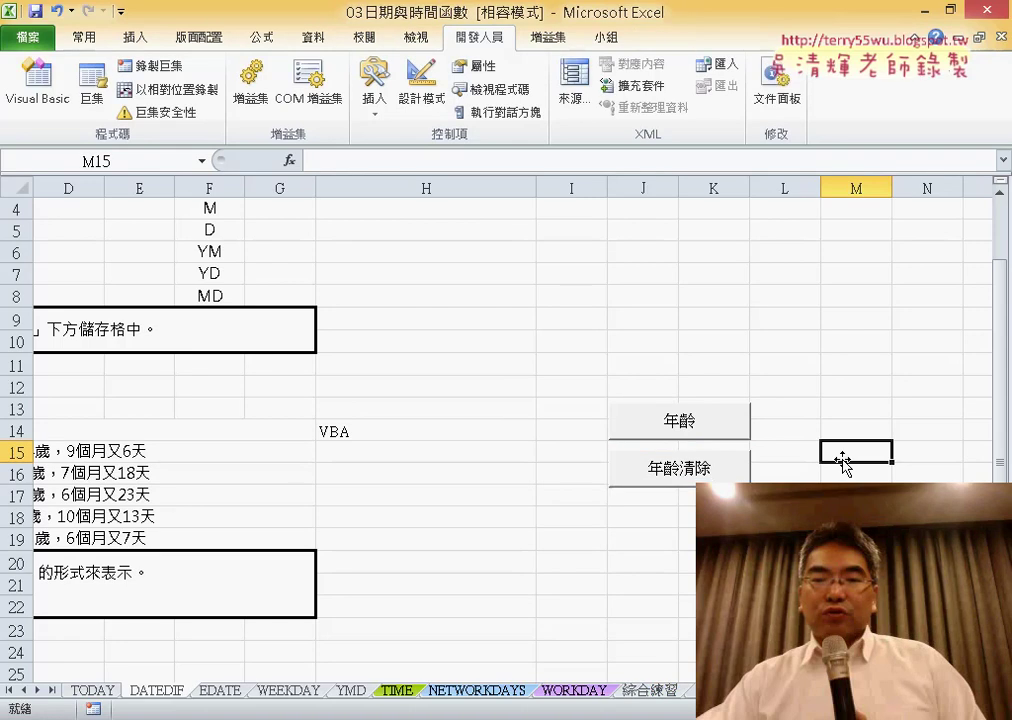
Test both buttons, filling then clearing the ages in H15:H19, and confirm H15 is empty.
click(720, 435)
click(718, 467)
click(628, 555)
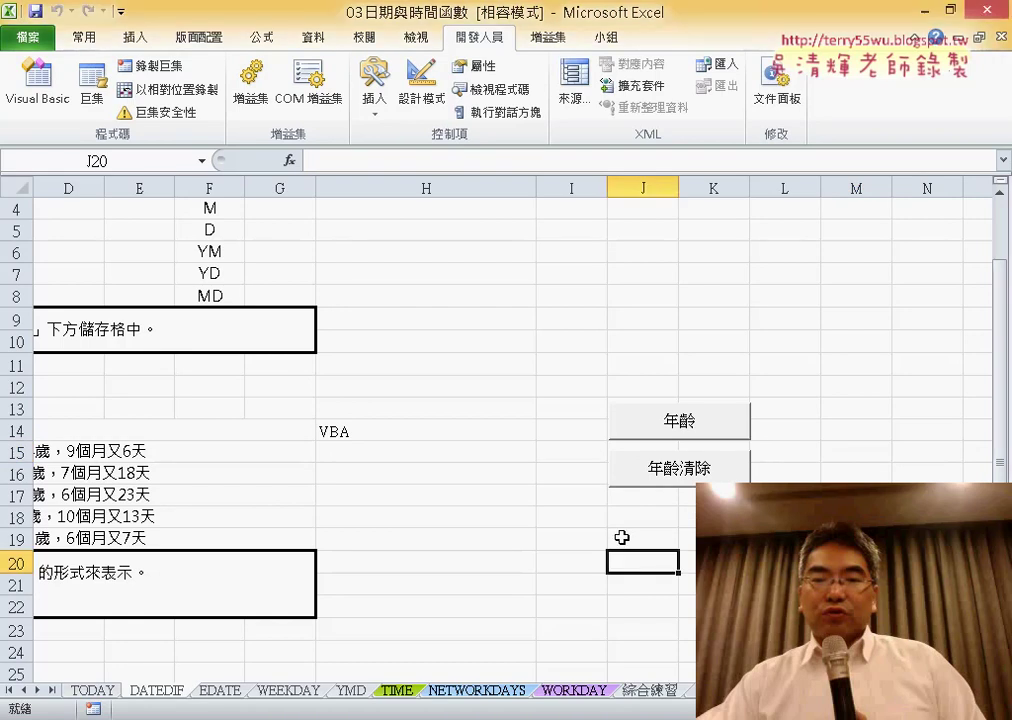
click(362, 451)
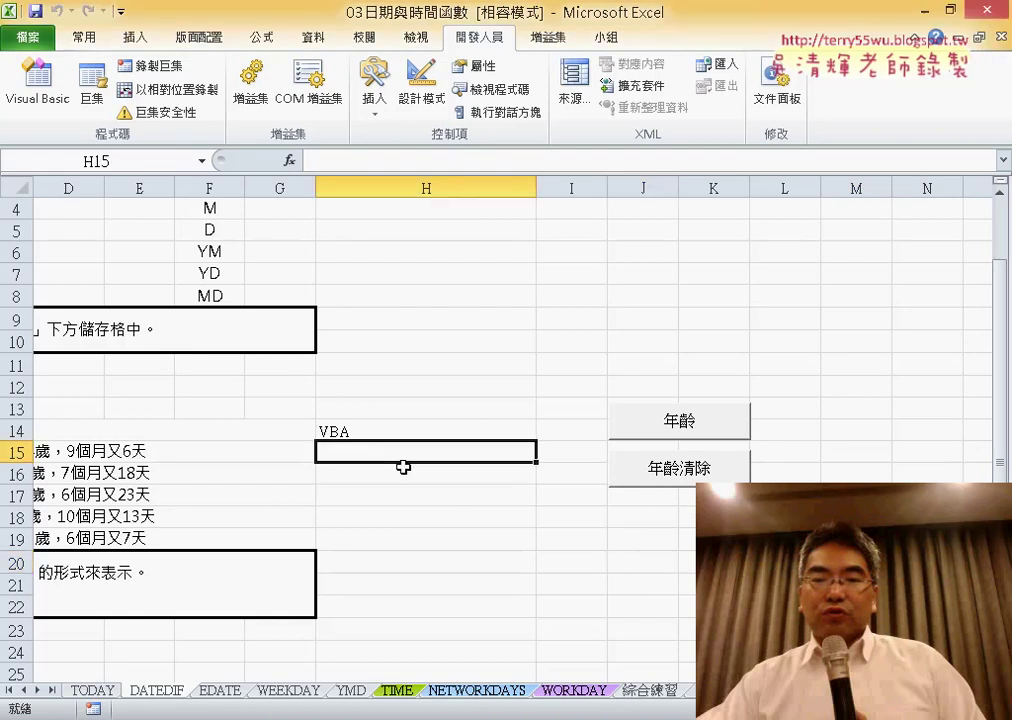
click(658, 424)
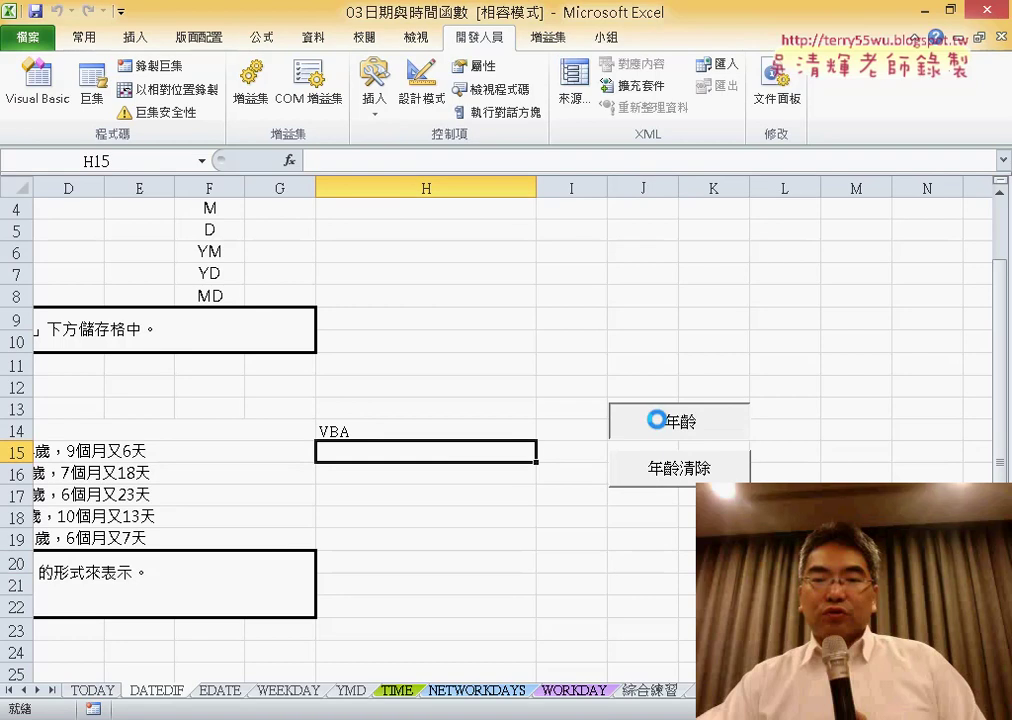
click(680, 576)
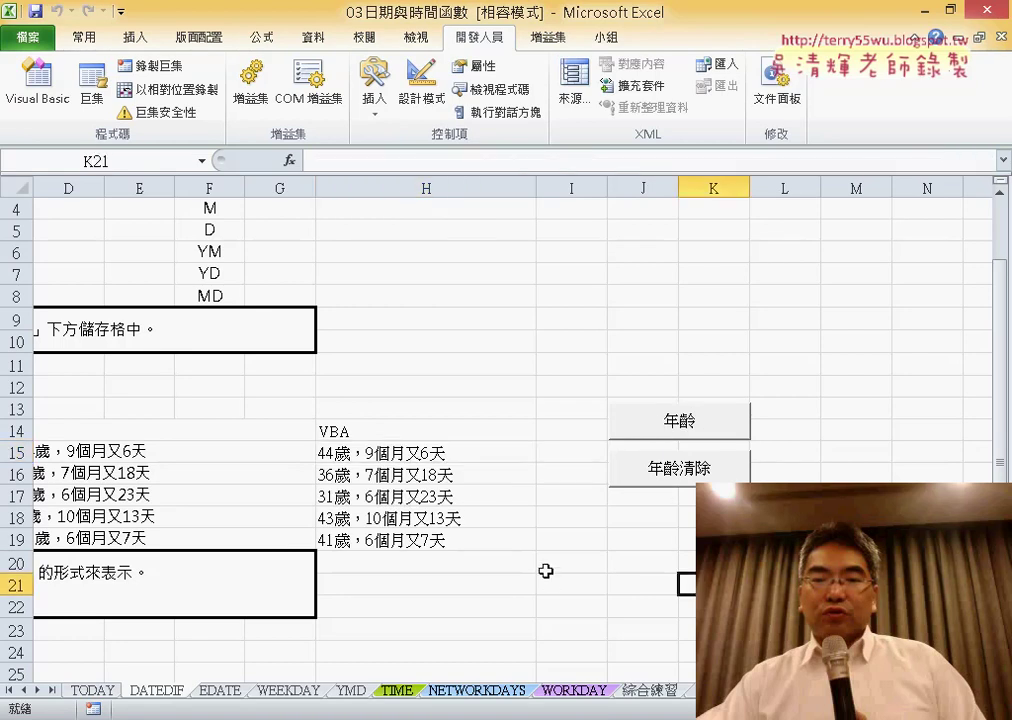
scroll(500, 420, left, 2)
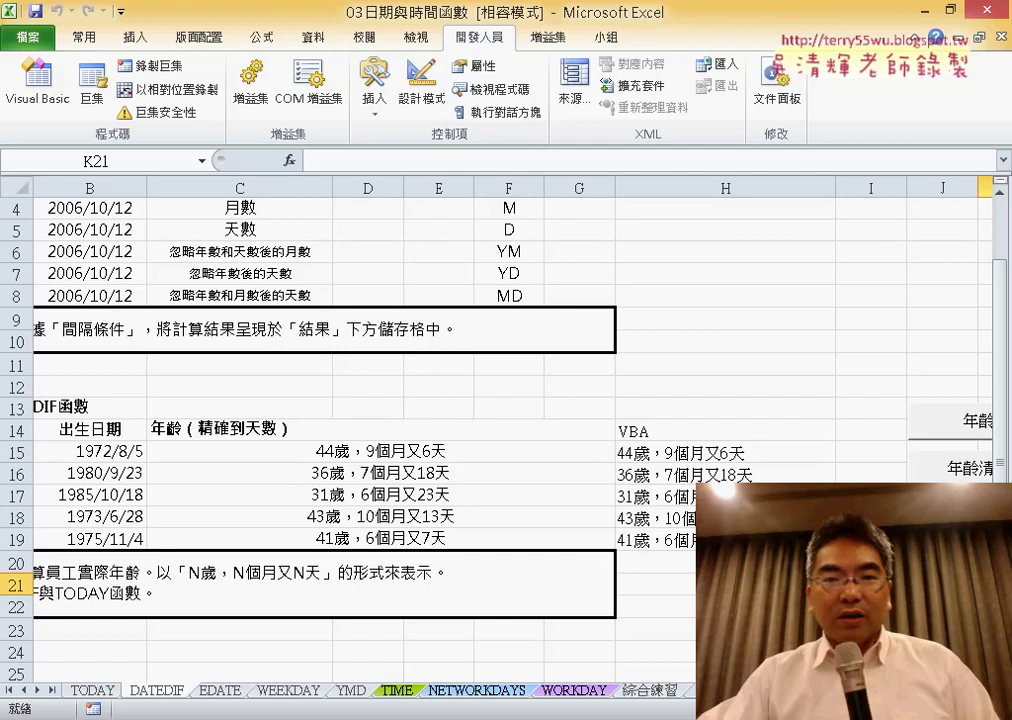
drag(690, 565, 765, 478)
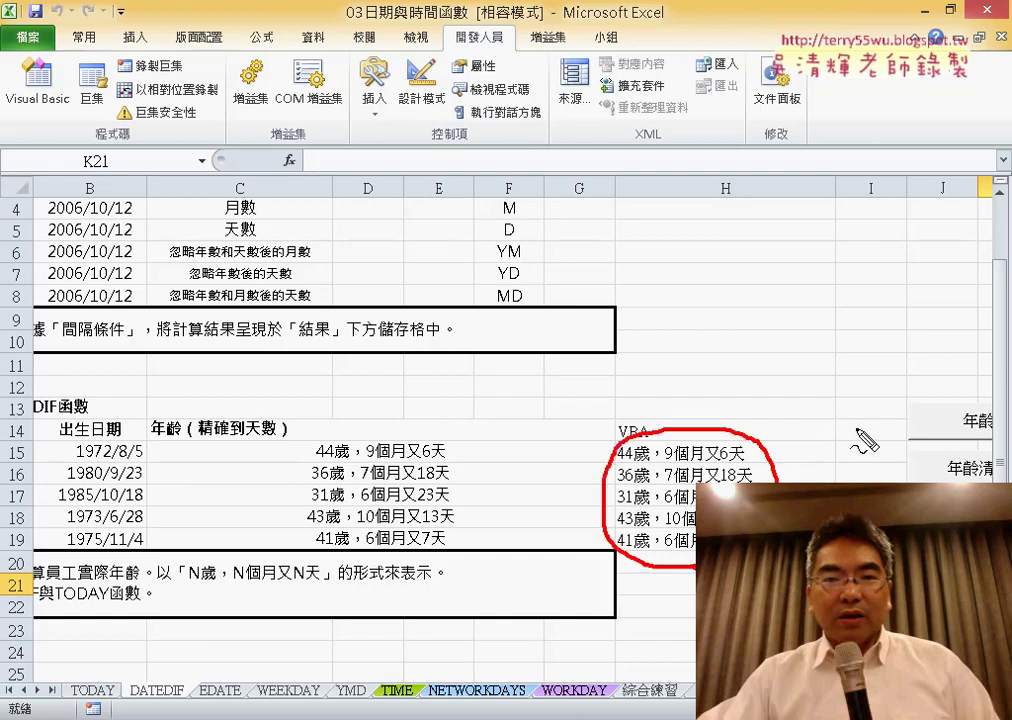
drag(790, 410, 772, 462)
drag(865, 412, 778, 463)
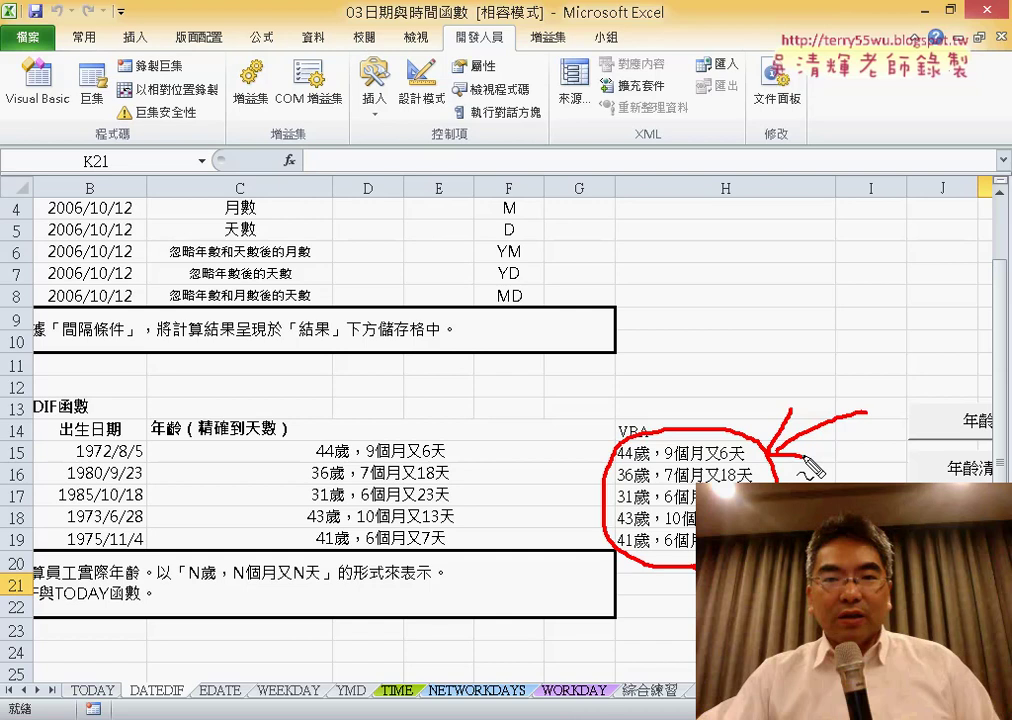
key(Escape)
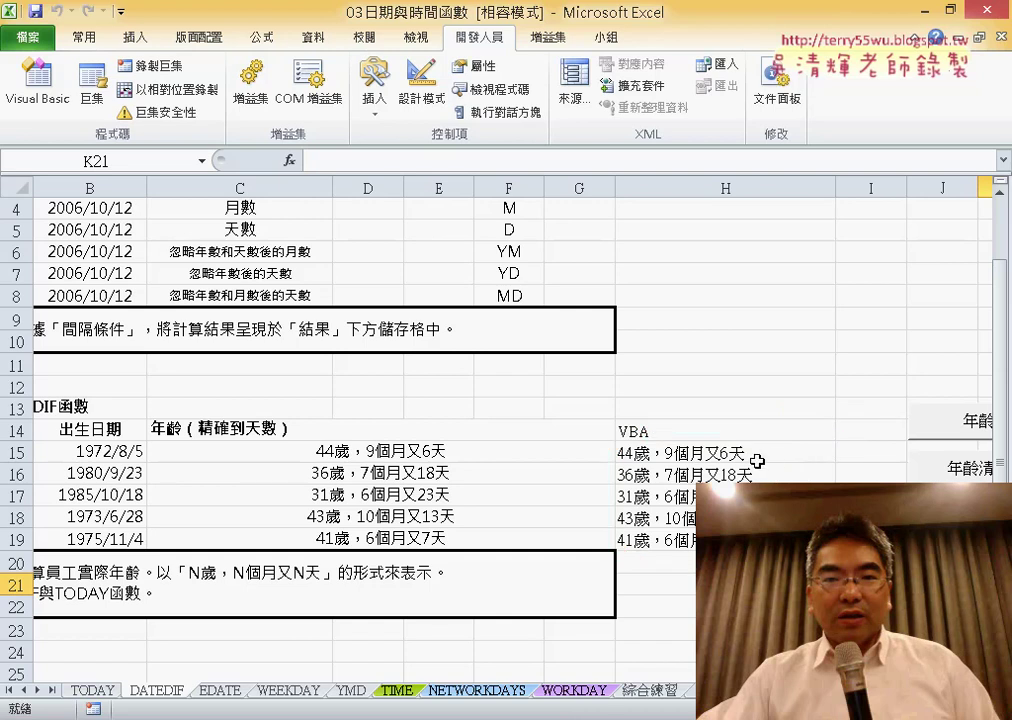
click(758, 462)
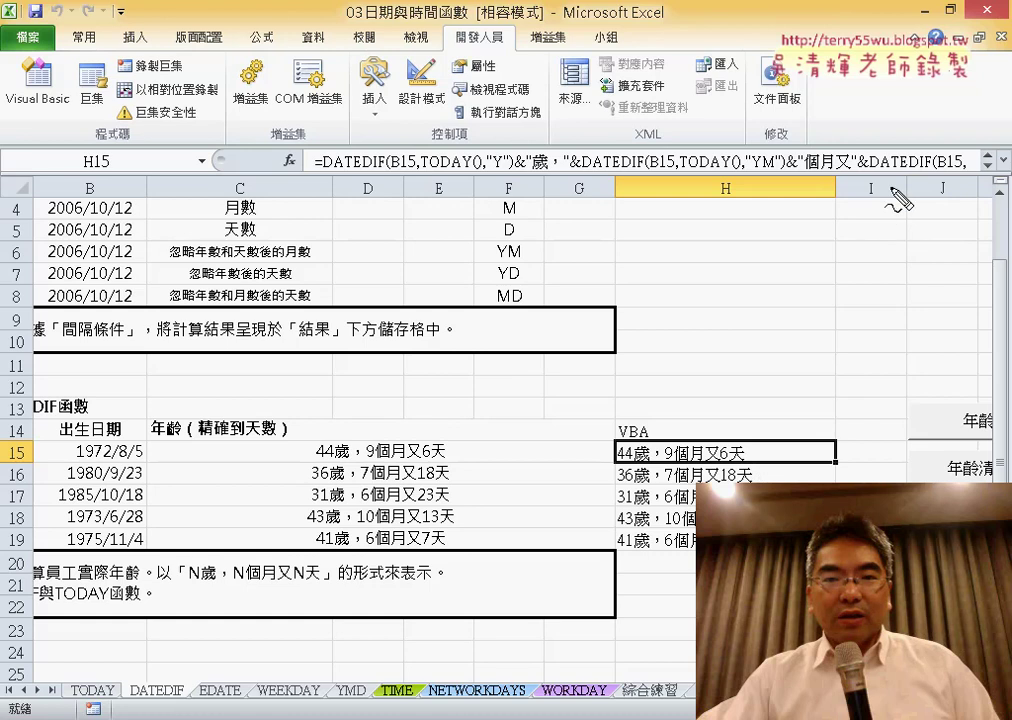
mouse_move(890, 186)
mouse_down()
mouse_move(314, 164)
mouse_move(985, 170)
mouse_up()
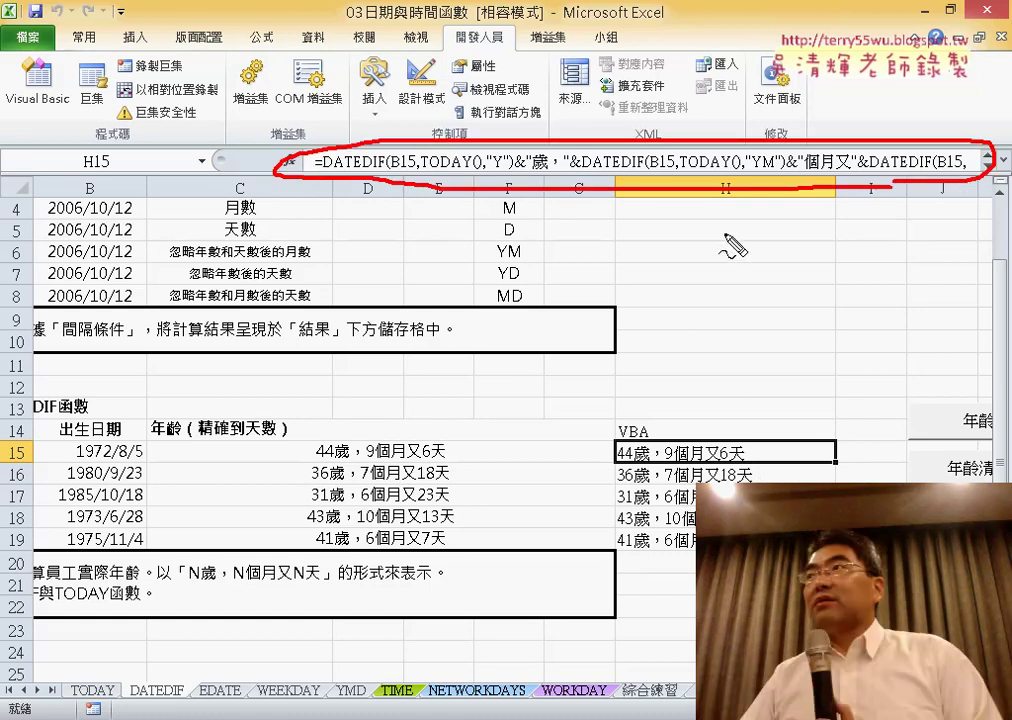
mouse_move(722, 212)
mouse_down()
mouse_move(708, 428)
mouse_move(747, 412)
mouse_up()
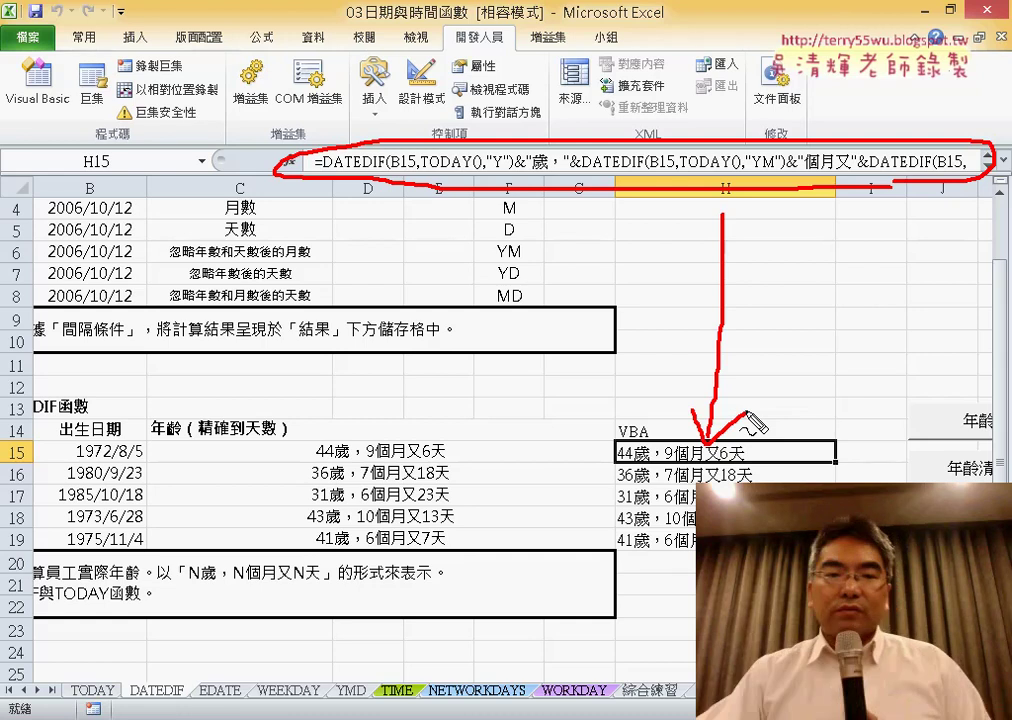
key(Escape)
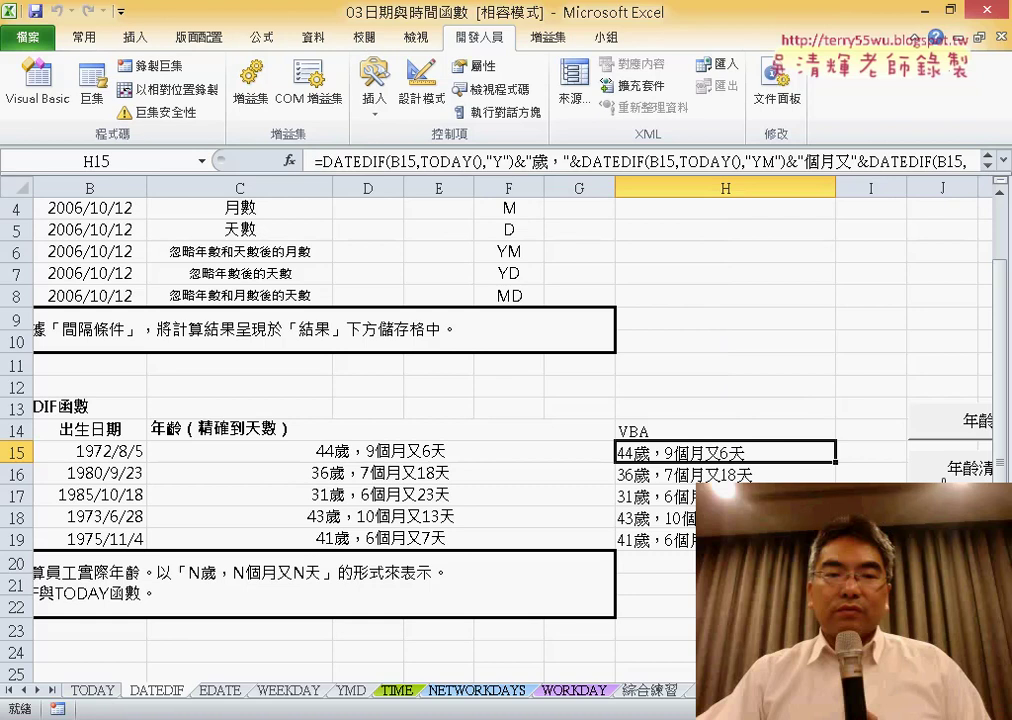
Clear the ages from H15:H19 and open the 年齡 button's macro code via Assign Macro.
key(Delete)
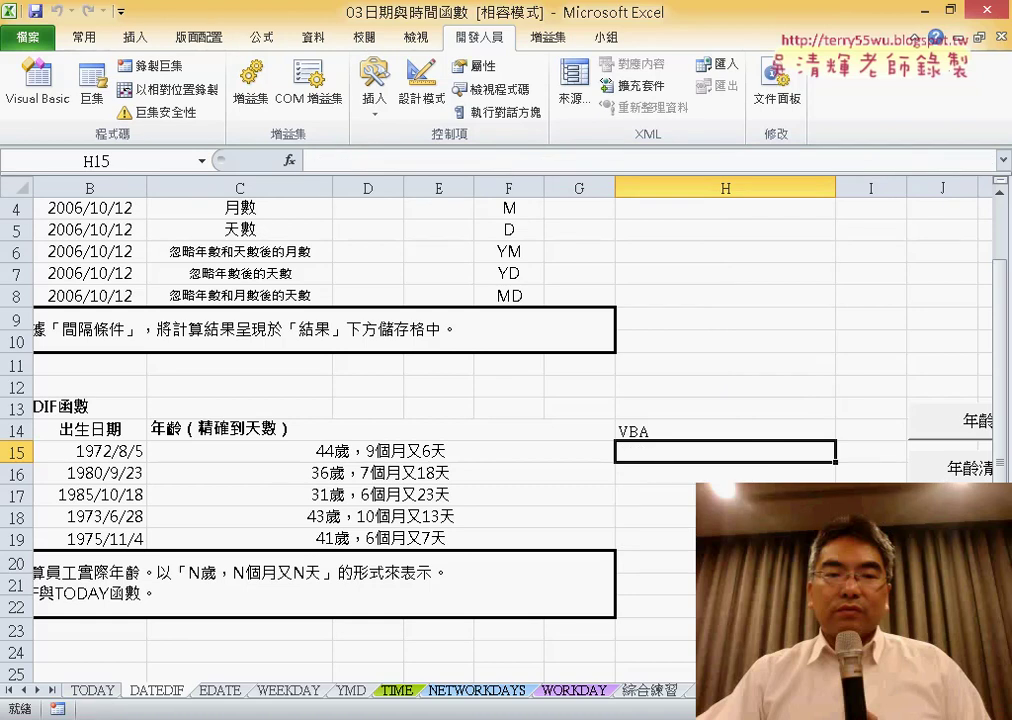
scroll(500, 420, right, 2)
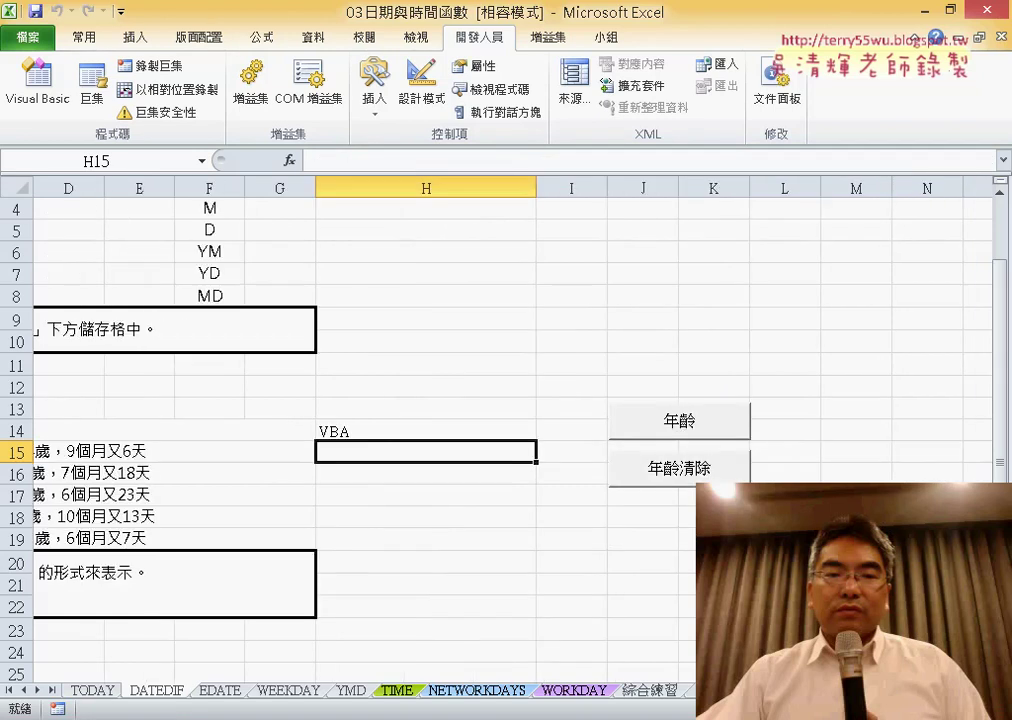
right_click(680, 432)
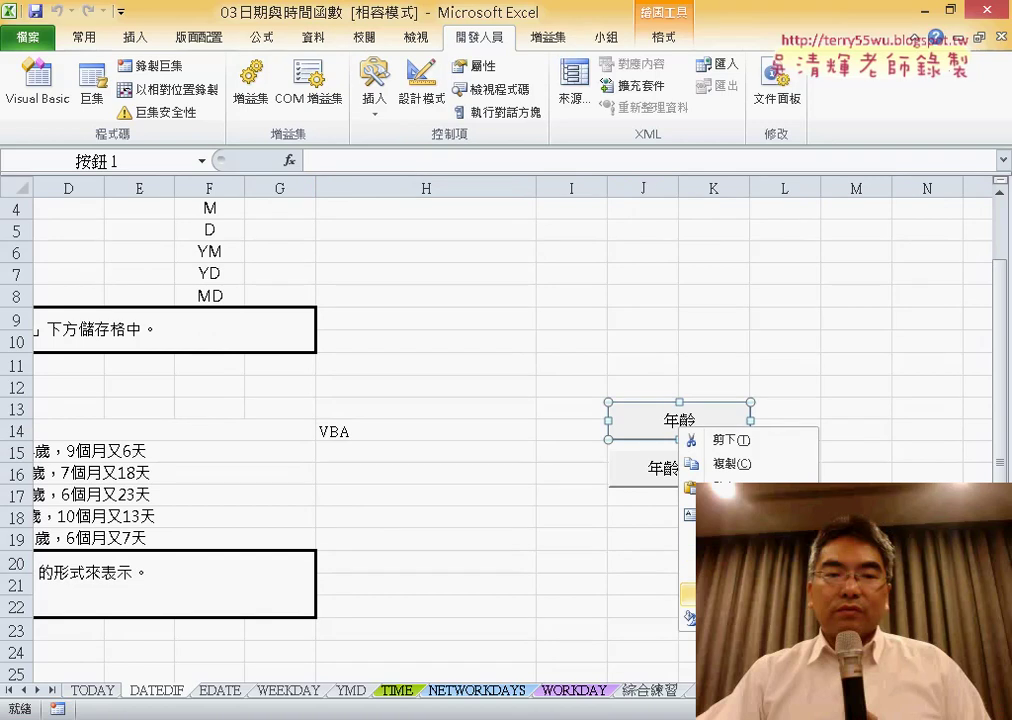
click(740, 594)
click(876, 446)
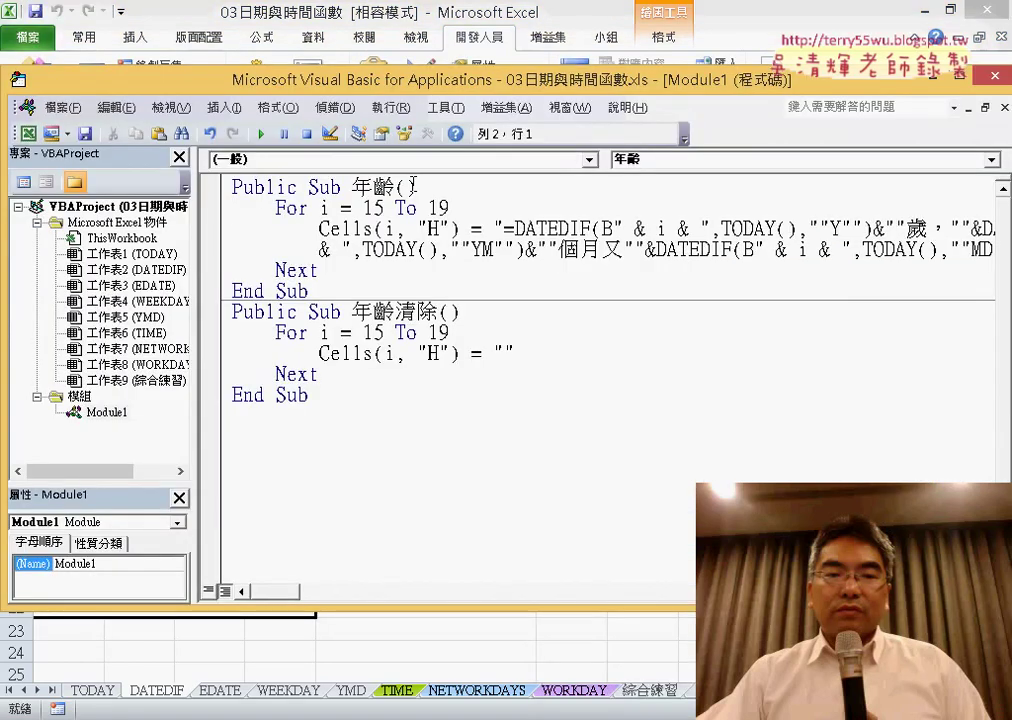
Arrange the VBA editor on Module1, then open and cancel the Insert Procedure dialog.
drag(377, 84, 532, 92)
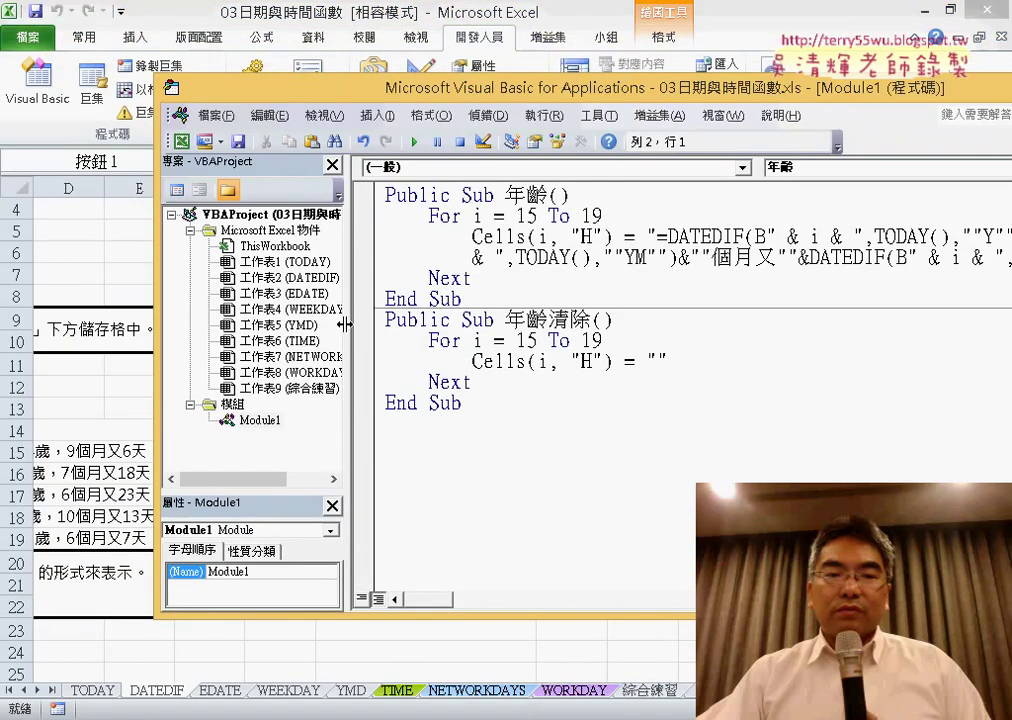
drag(344, 324, 375, 324)
click(262, 421)
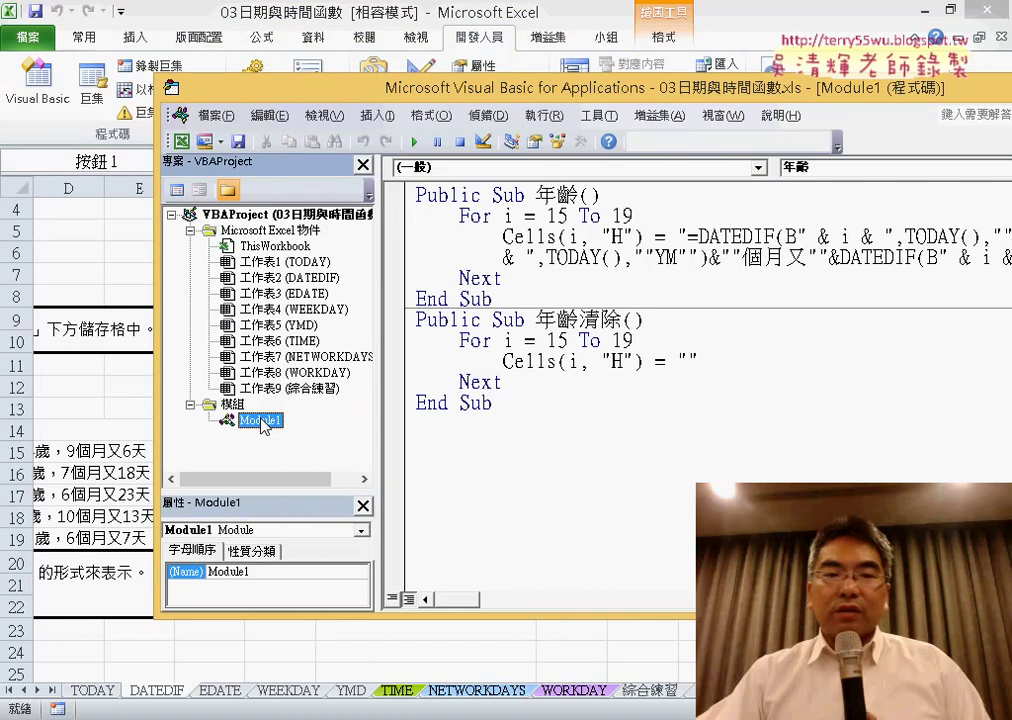
drag(416, 87, 203, 88)
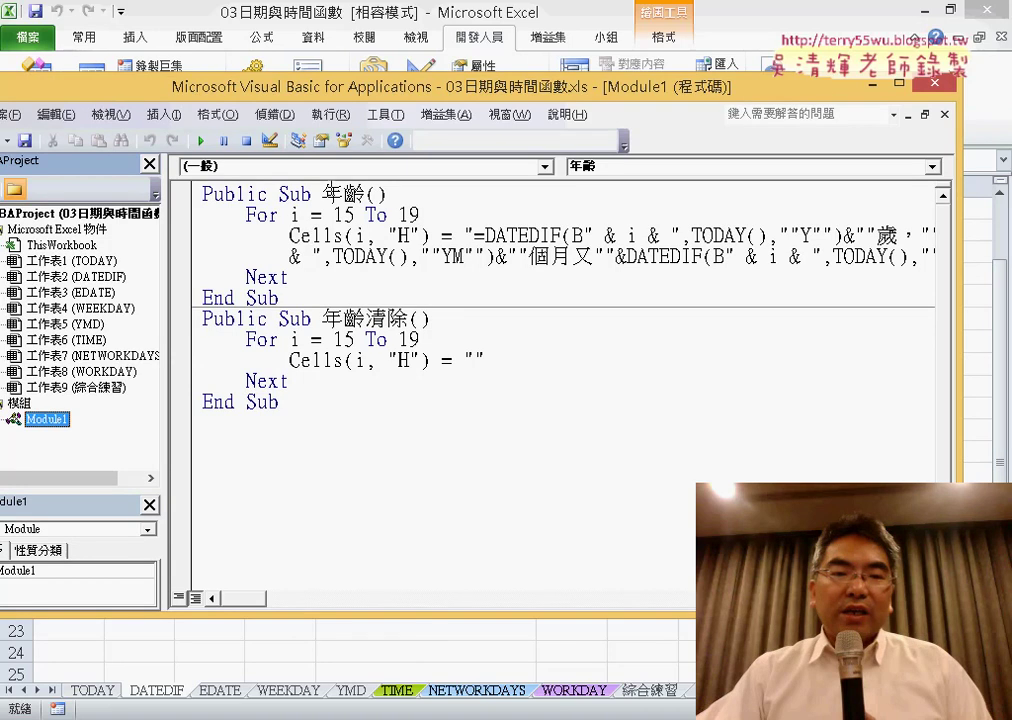
double_click(348, 192)
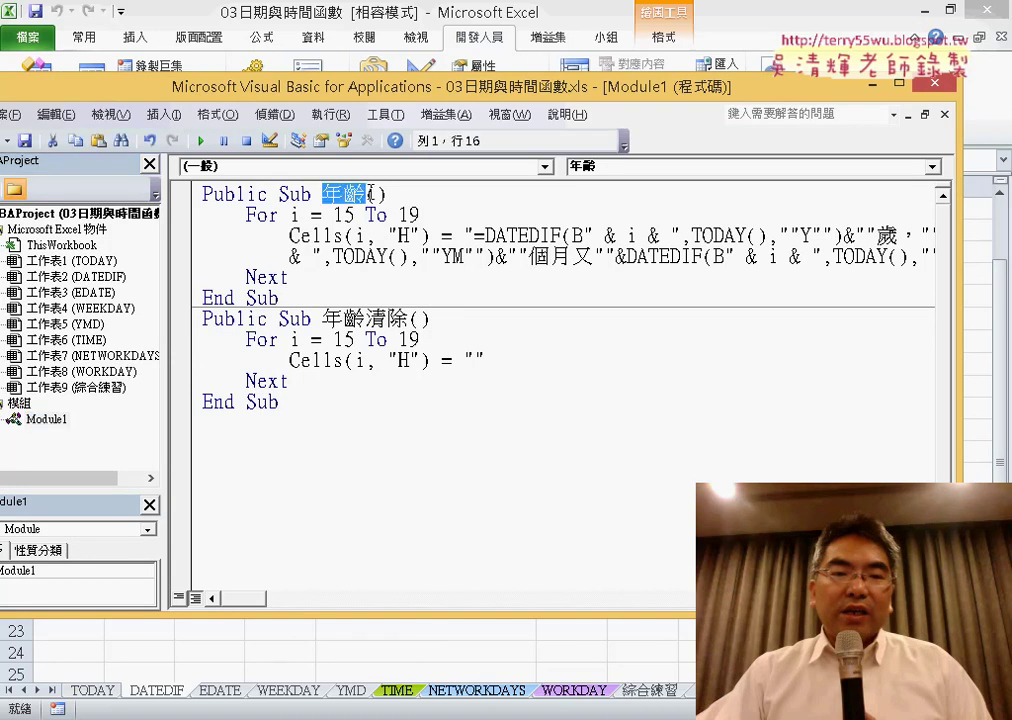
click(166, 116)
click(168, 134)
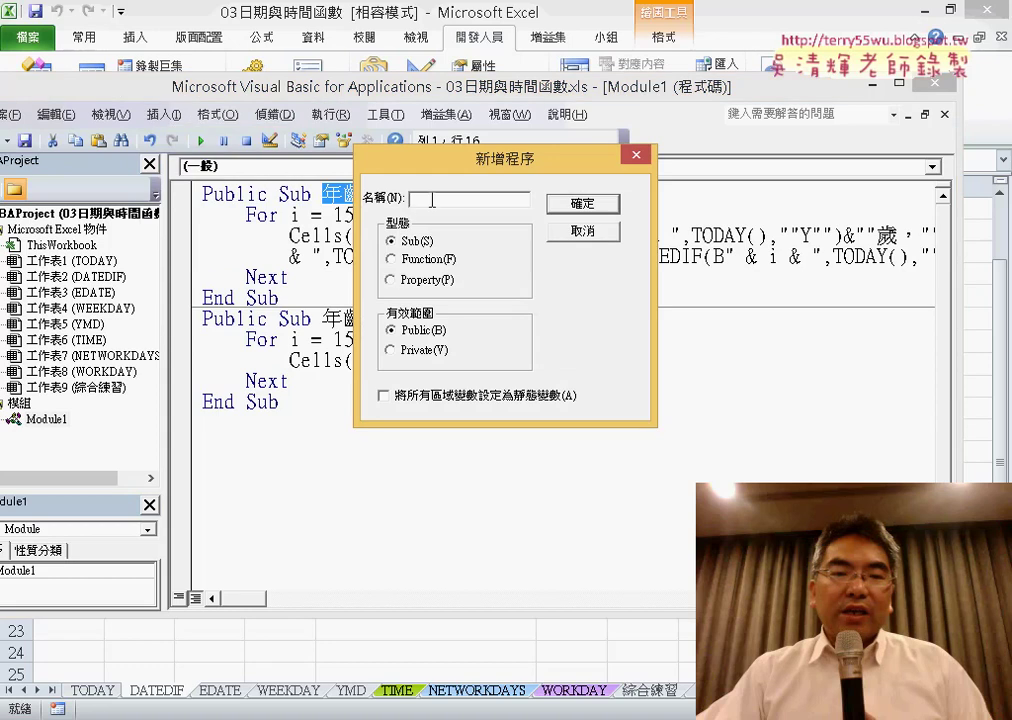
drag(432, 172, 272, 237)
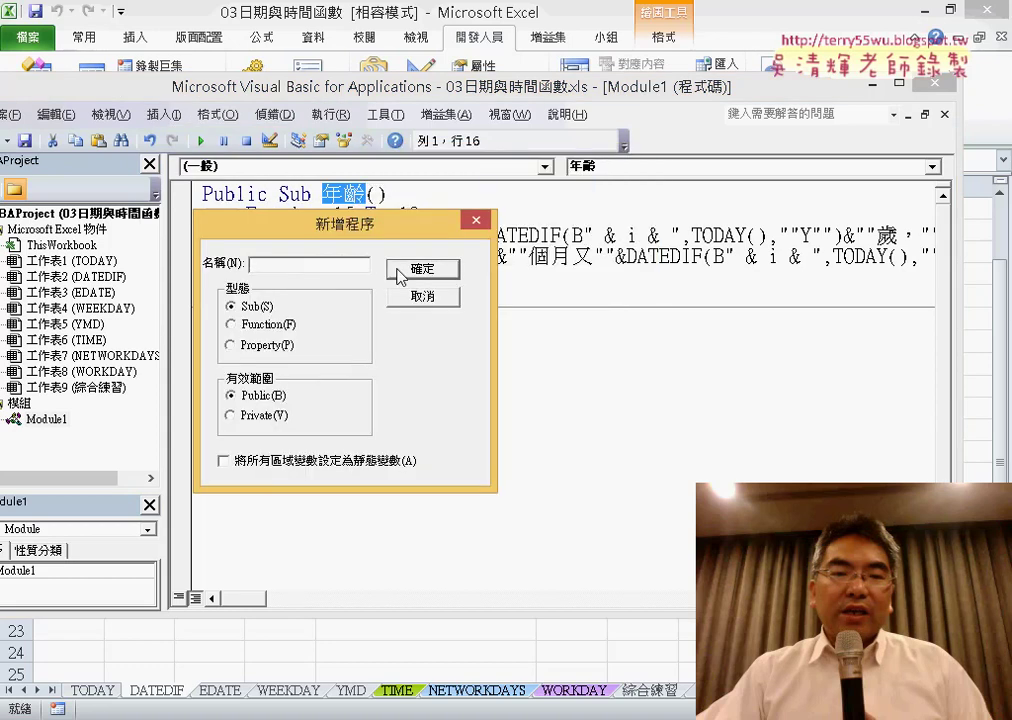
click(422, 296)
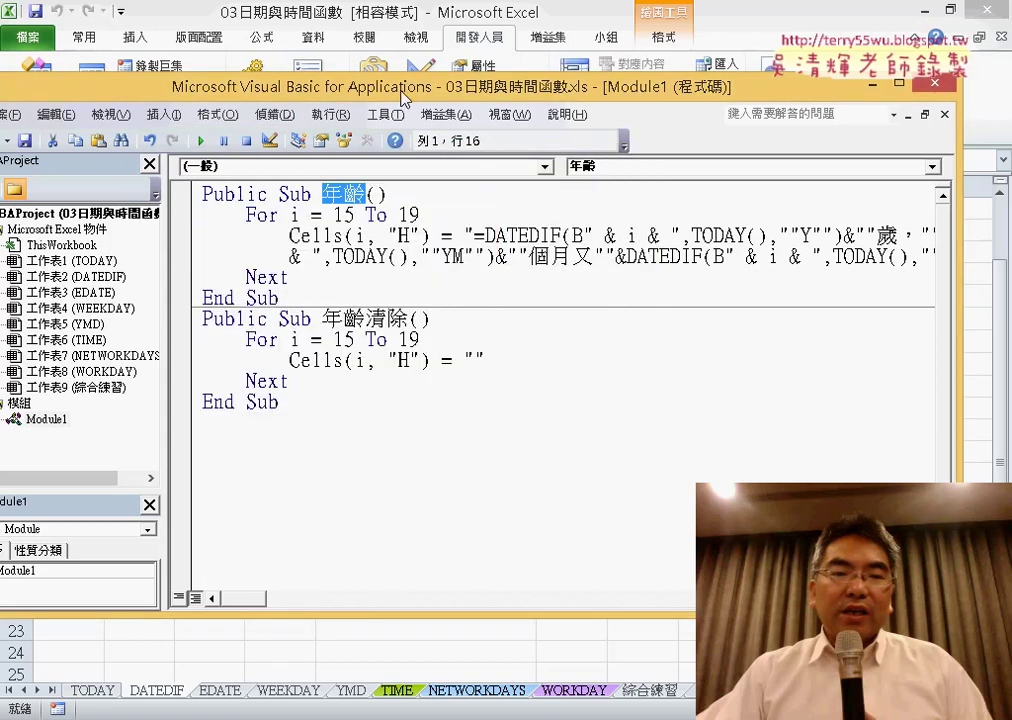
Reposition the editor over the sheet and select the DATEDIF formula string in the 年齡 macro.
drag(403, 97, 790, 113)
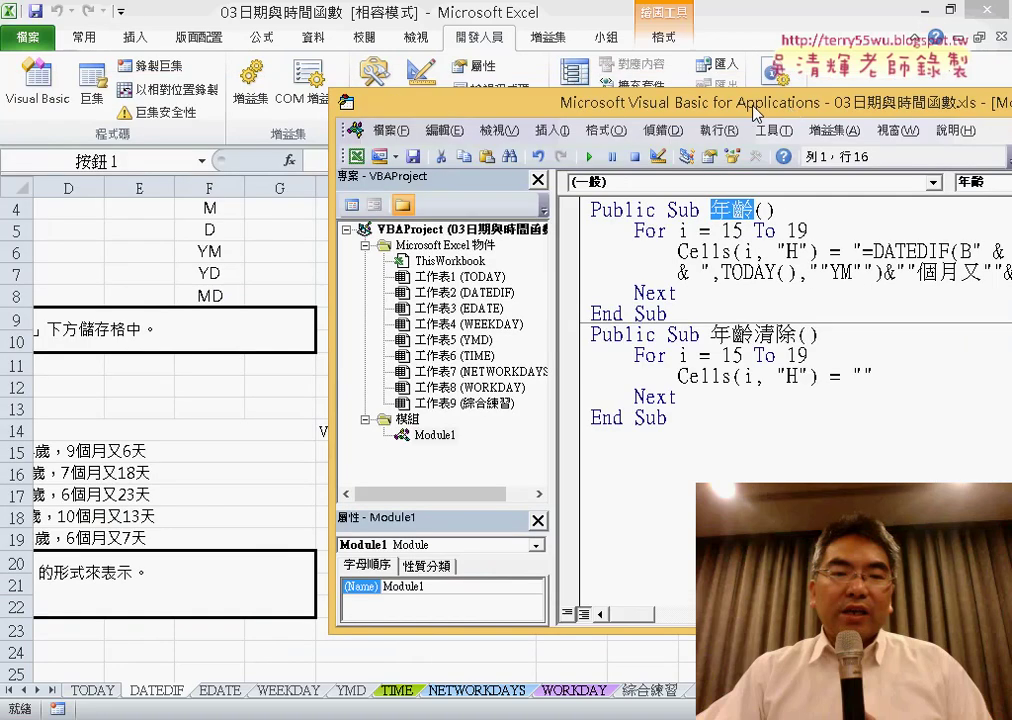
drag(675, 110, 767, 110)
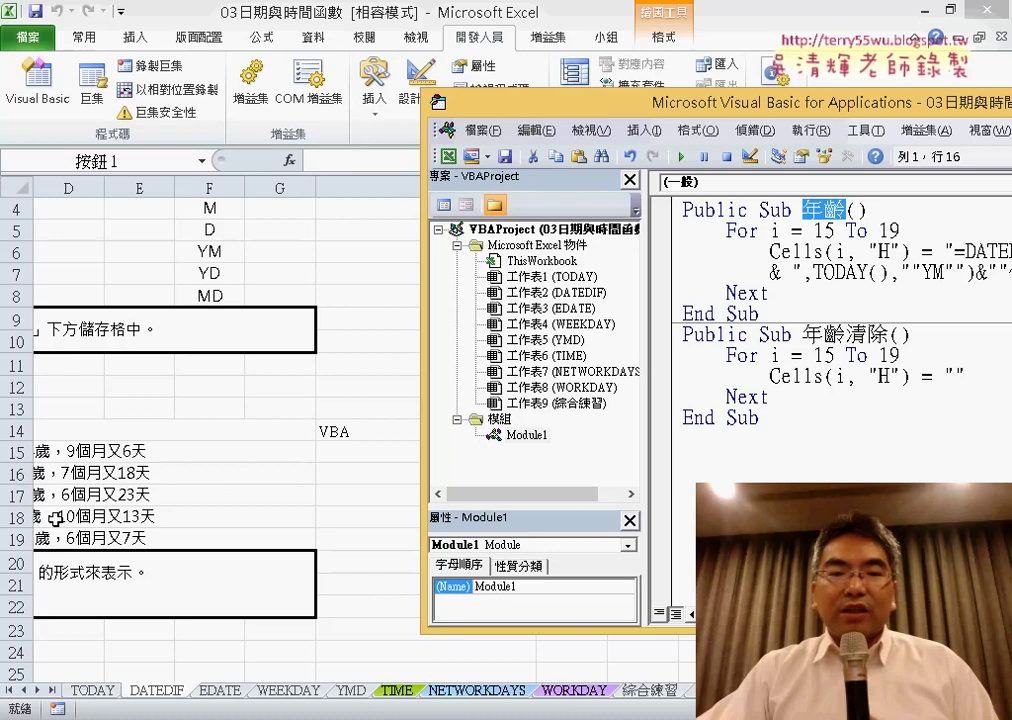
drag(587, 105, 122, 73)
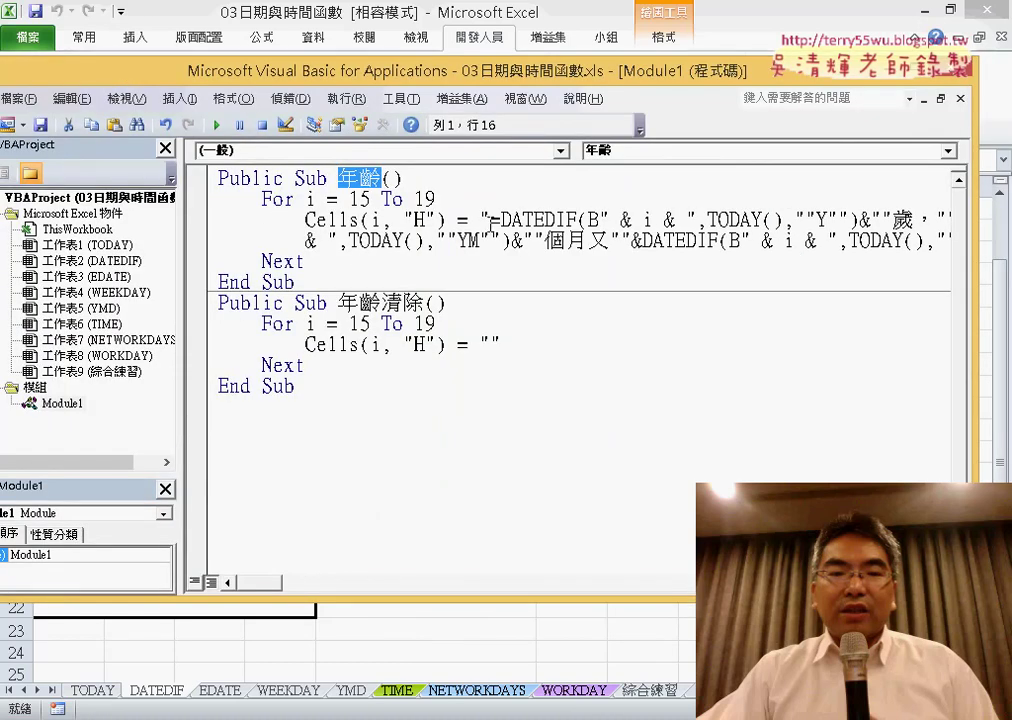
drag(468, 219, 795, 240)
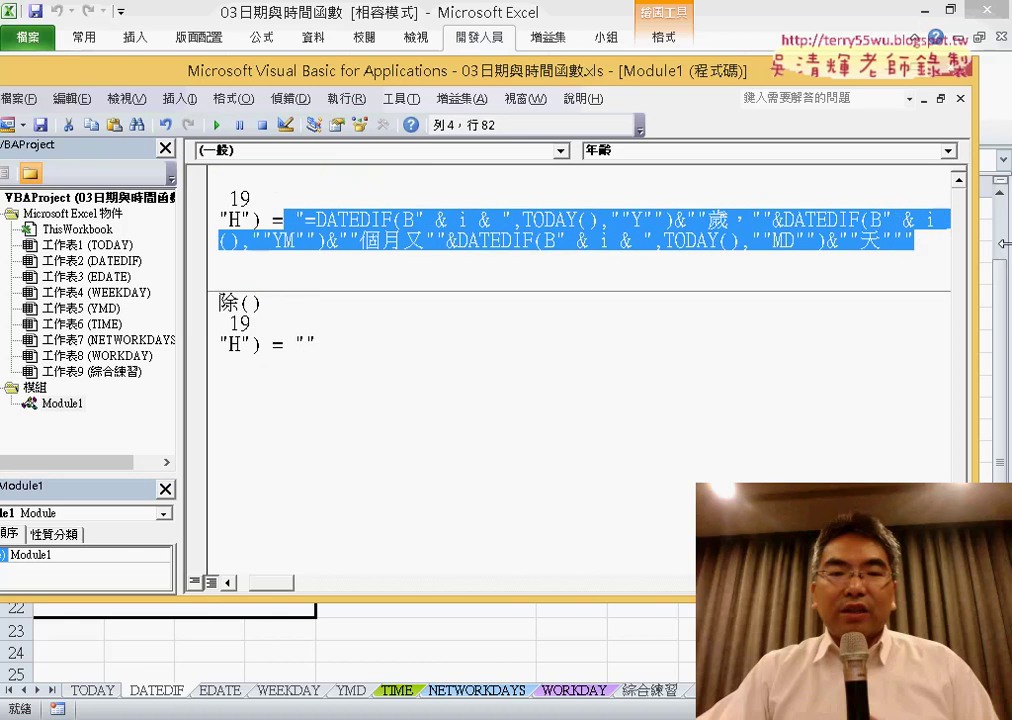
Replace the DATEDIF string after Cells(i, "H") = with empty quotes "".
key(Delete)
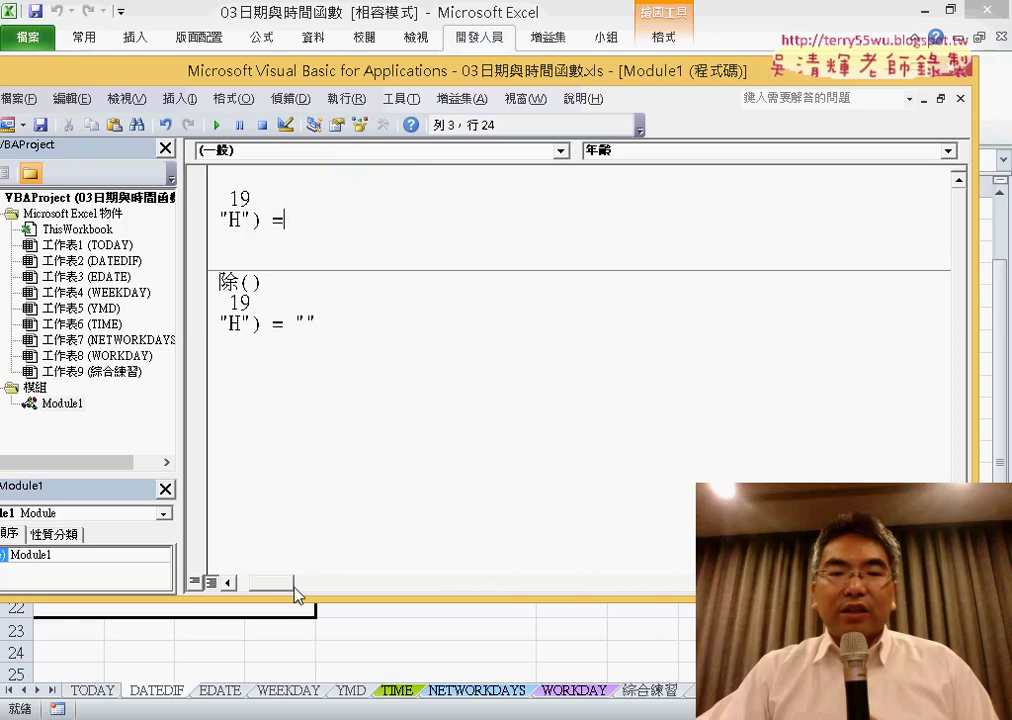
drag(295, 588, 271, 583)
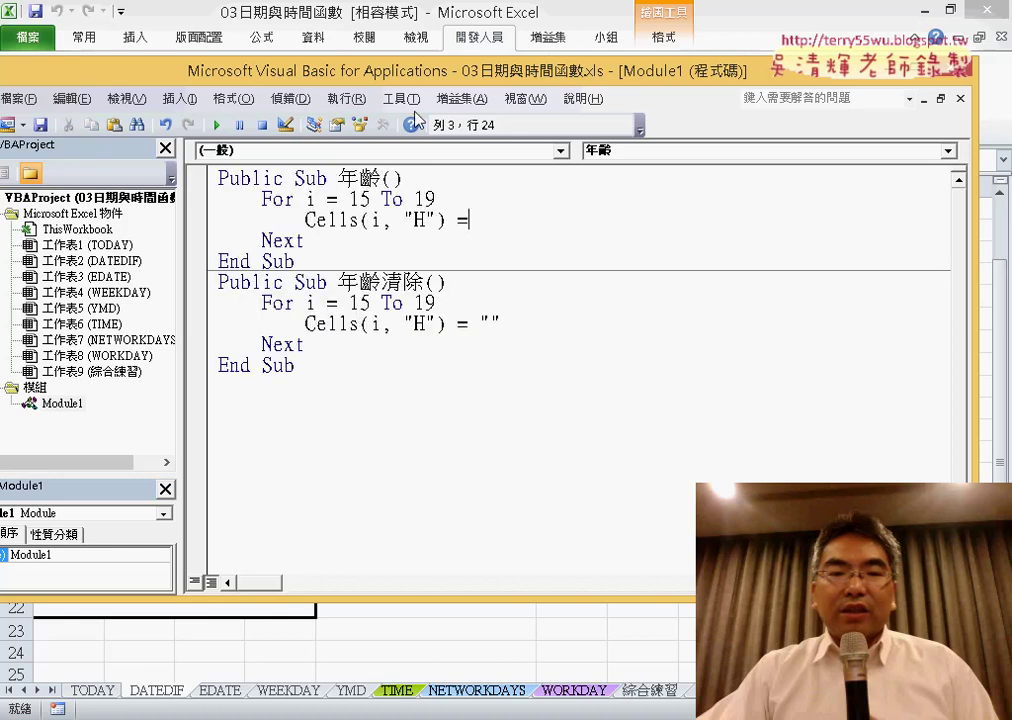
drag(416, 70, 580, 497)
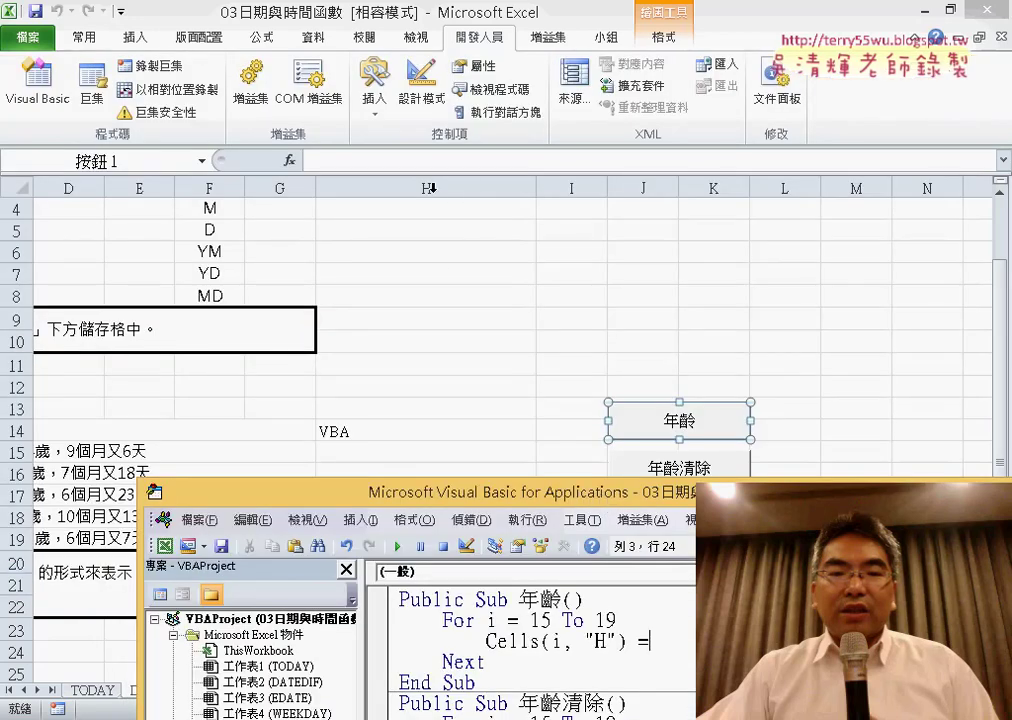
mouse_move(407, 495)
mouse_down()
mouse_move(733, 130)
mouse_move(655, 122)
mouse_up()
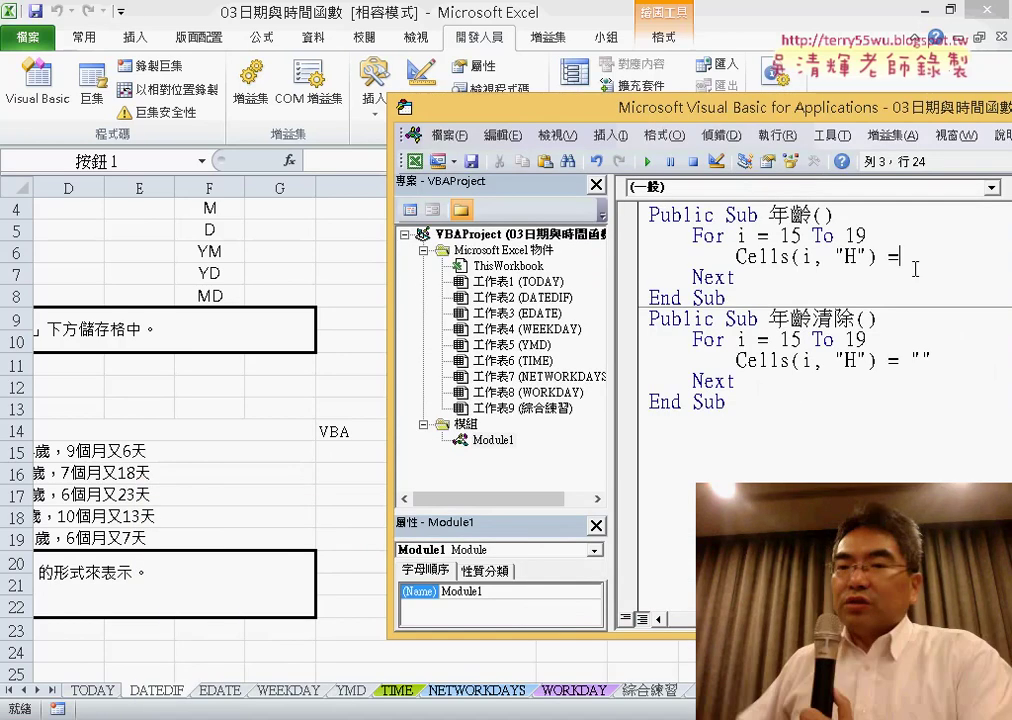
text("")
click(911, 256)
text(")
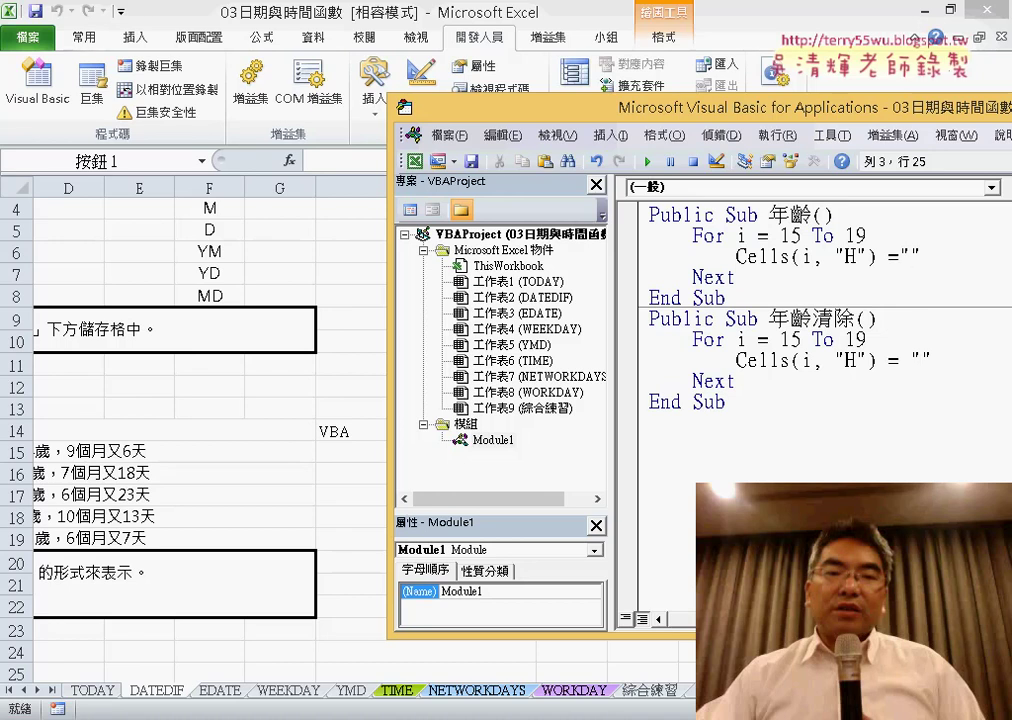
drag(920, 257, 749, 257)
click(944, 253)
drag(944, 253, 902, 257)
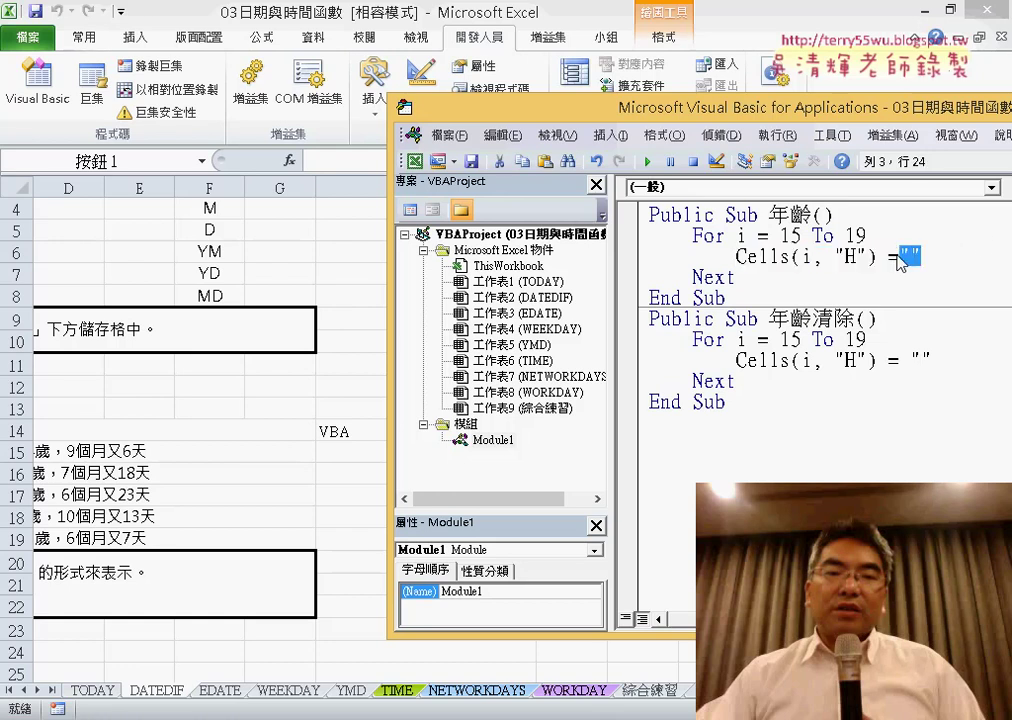
Copy the full DATEDIF age formula text from C15's expanded formula bar.
click(238, 450)
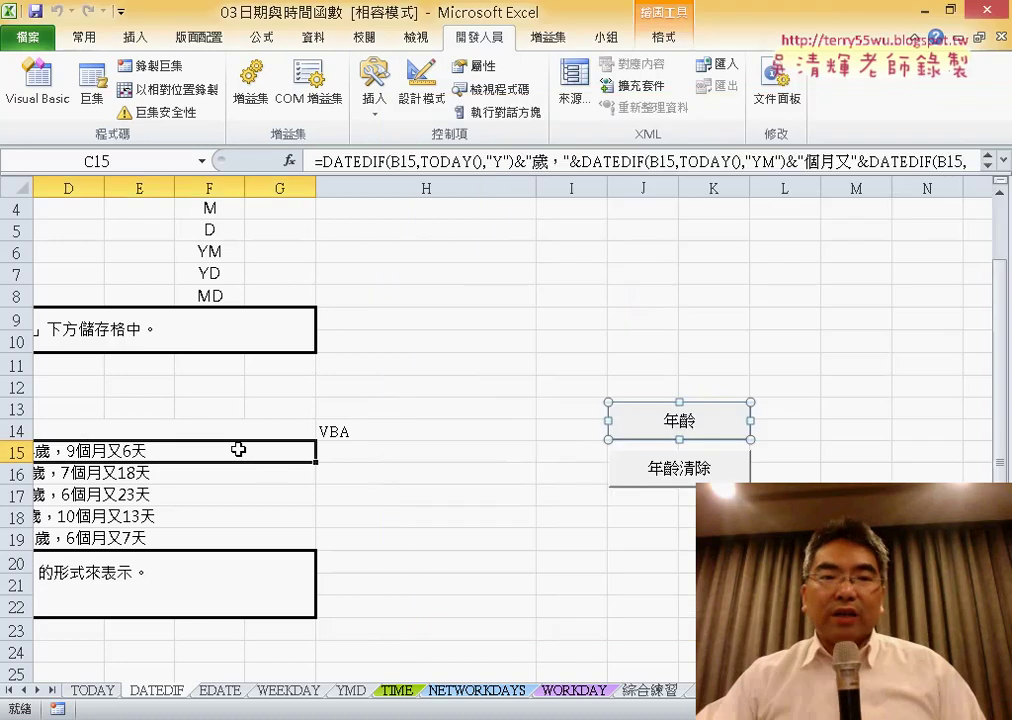
scroll(545, 456, left, 3)
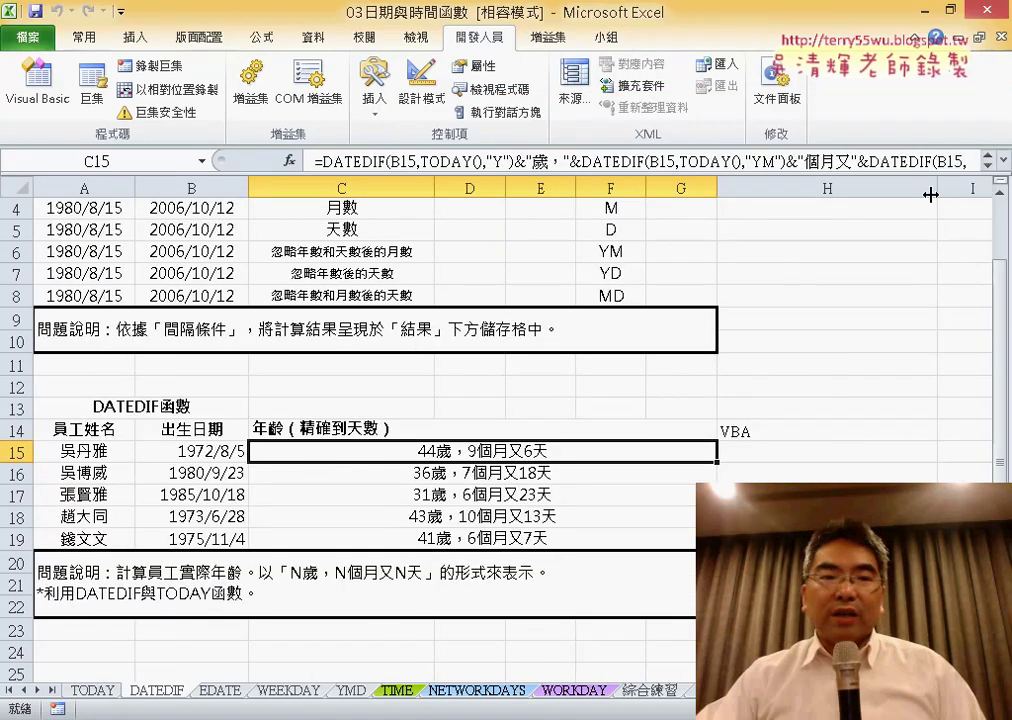
mouse_move(512, 172)
mouse_down()
mouse_move(512, 214)
mouse_move(316, 160)
mouse_up()
click(511, 190)
right_click(412, 207)
click(430, 205)
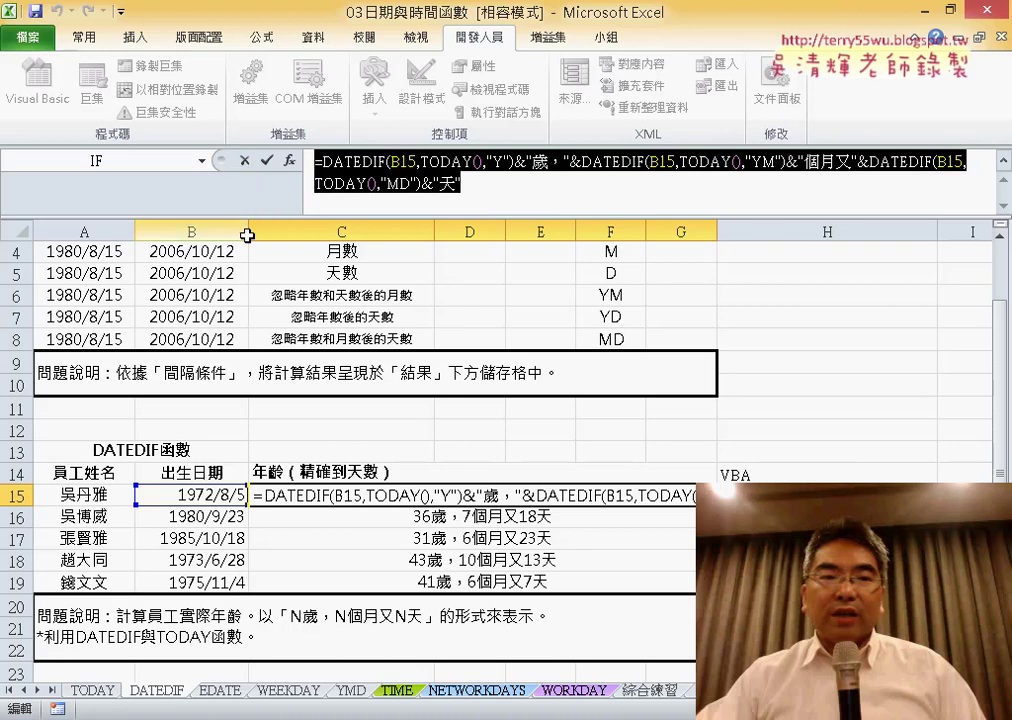
Commit the C15 formula so it shows 44歲，9個月又6天, then bring back the macro editor.
click(312, 500)
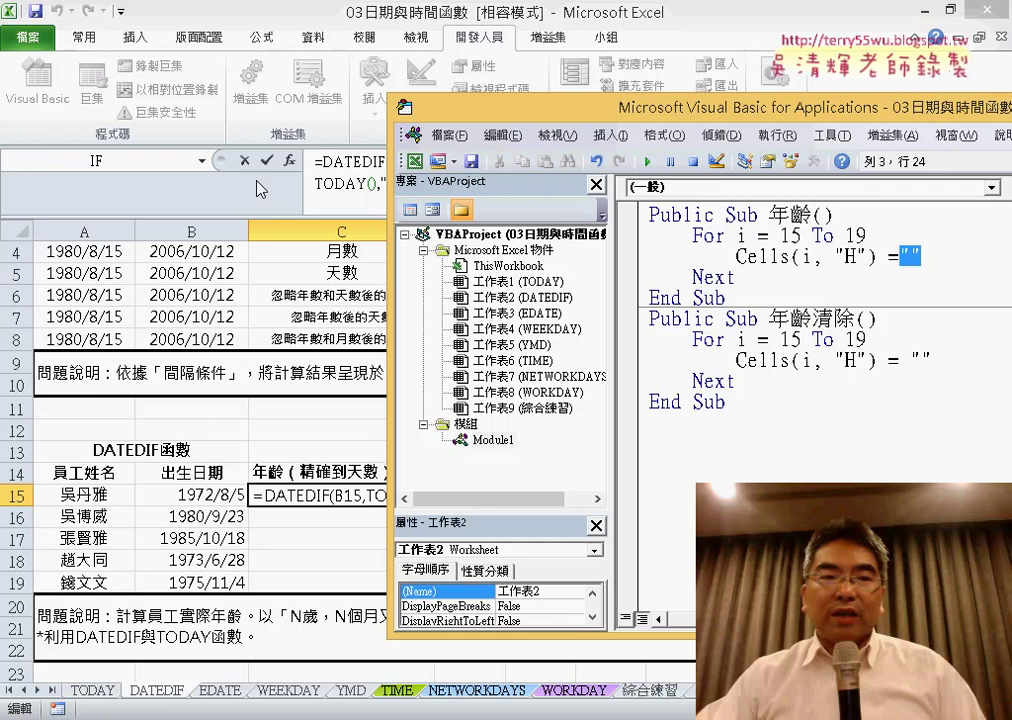
key(alt+F11)
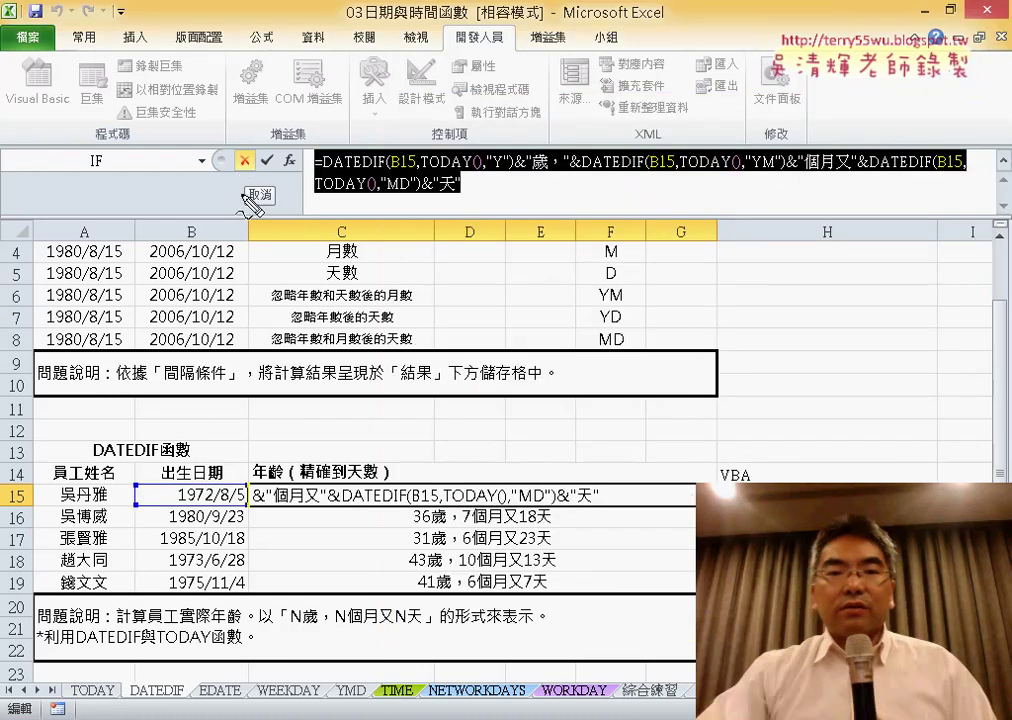
drag(243, 139, 232, 141)
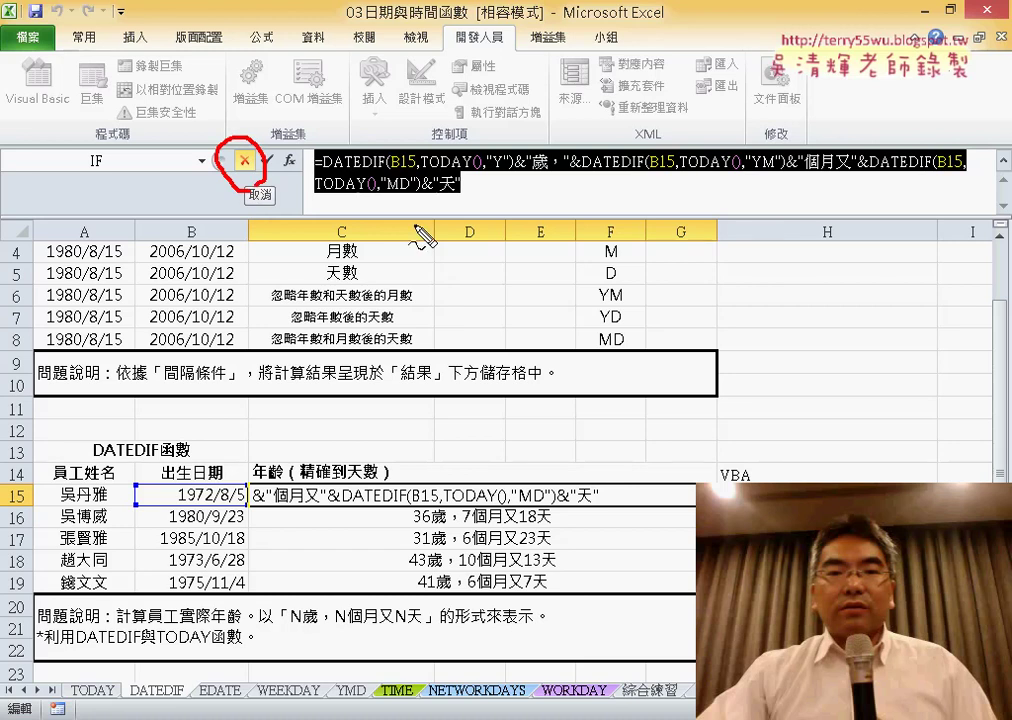
key(Escape)
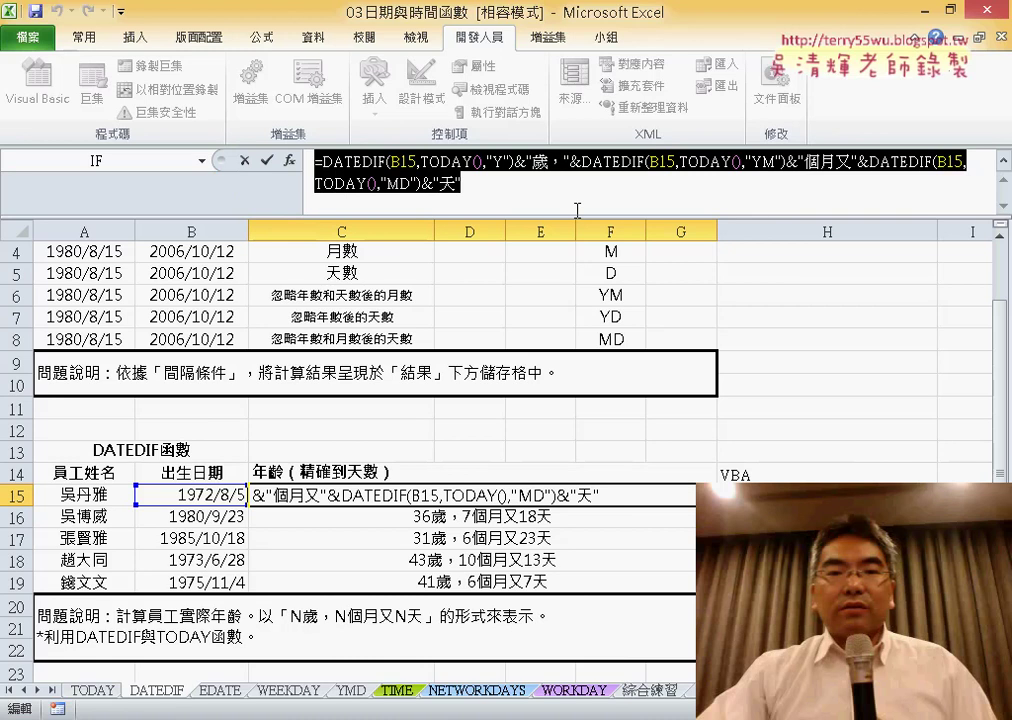
click(559, 177)
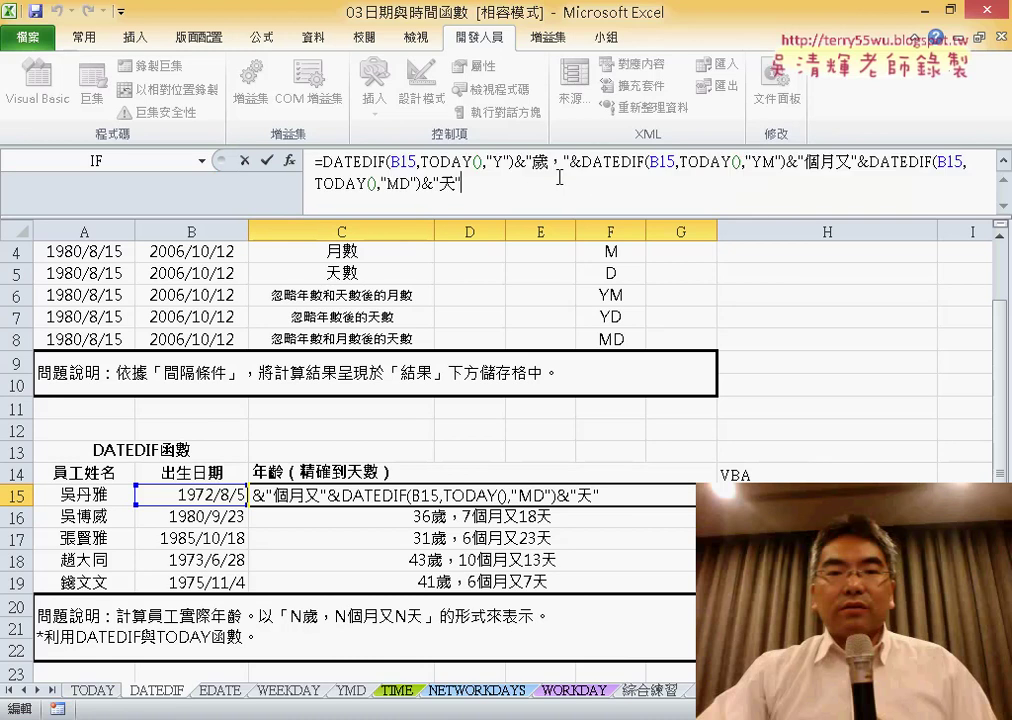
click(246, 163)
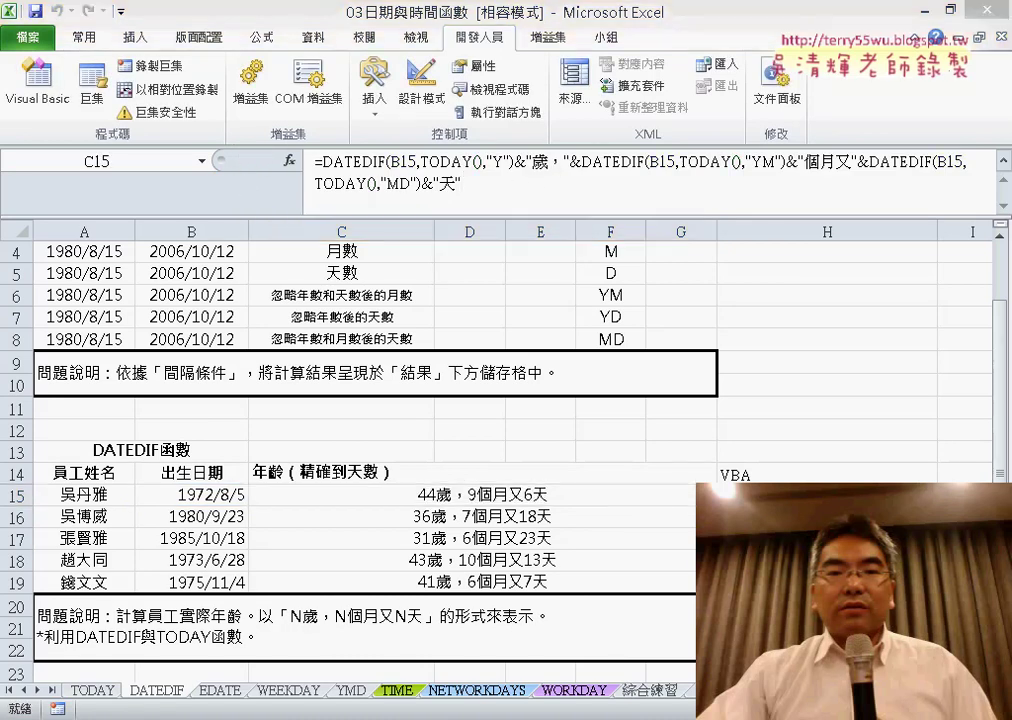
click(400, 633)
Paste the C15 DATEDIF formula between the empty quotes of Cells(i, "H") = "".
double_click(488, 85)
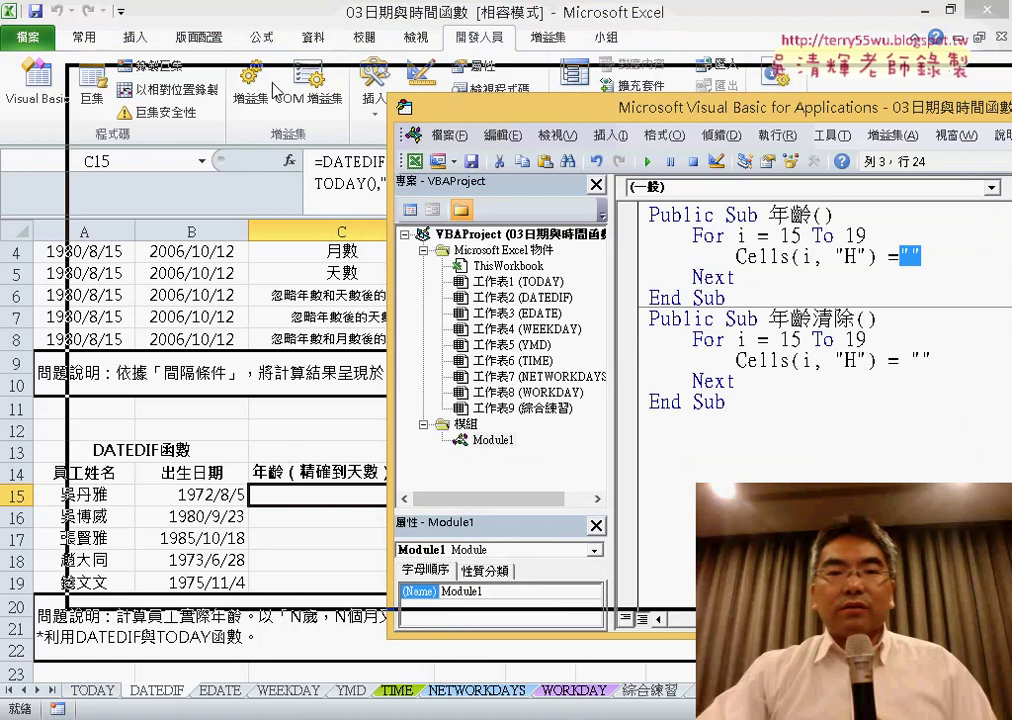
key(Left)
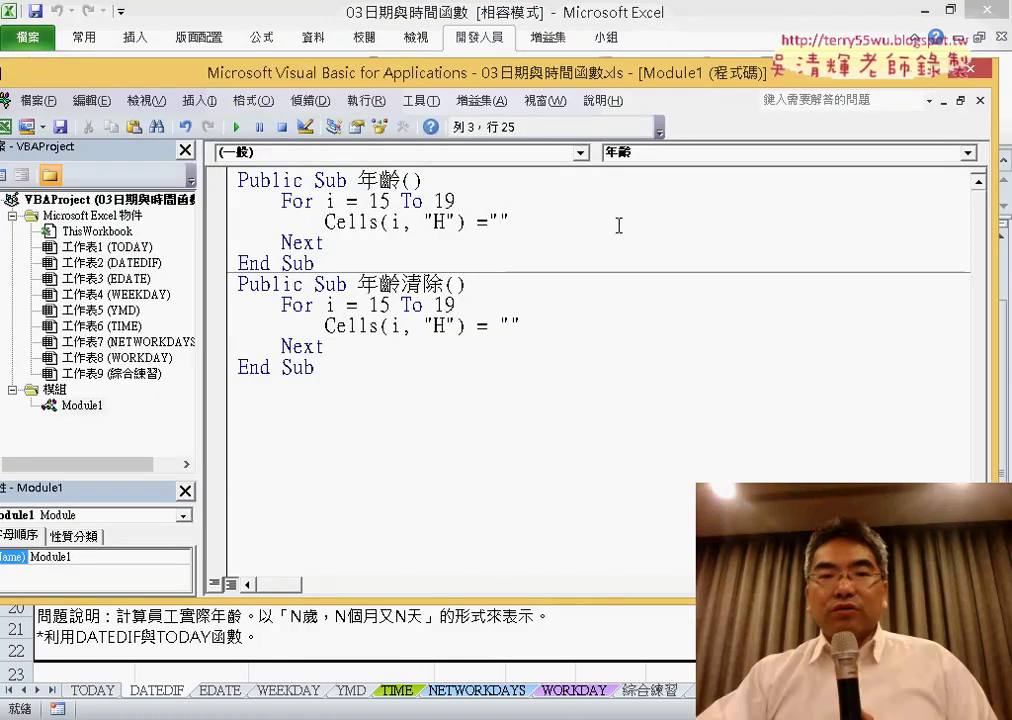
key(ctrl+v)
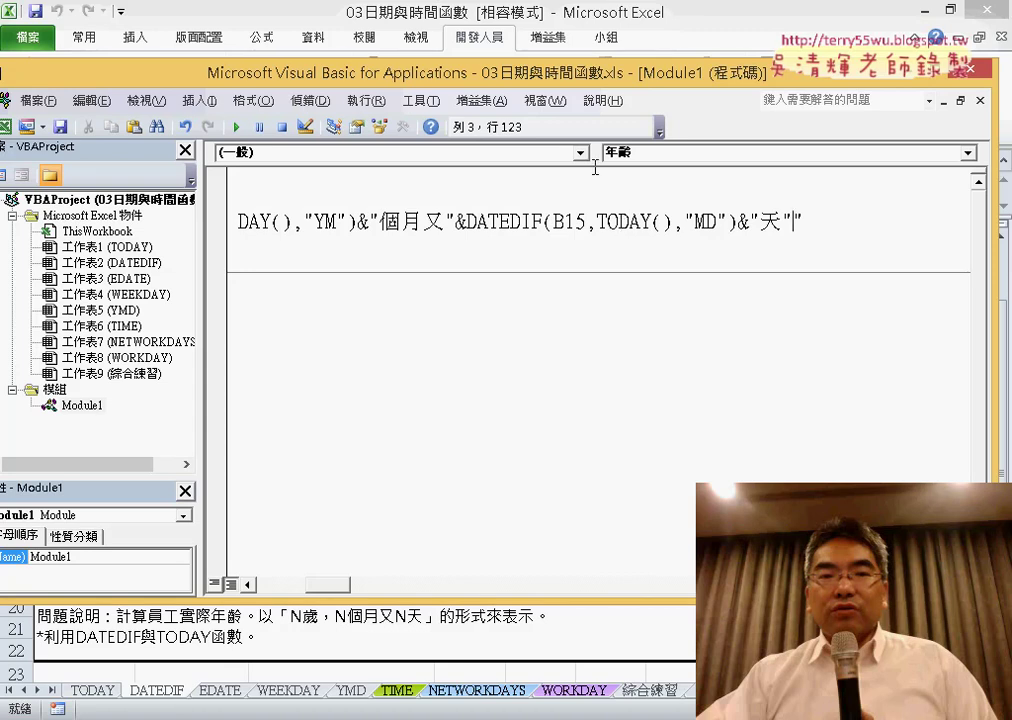
drag(199, 330, 97, 330)
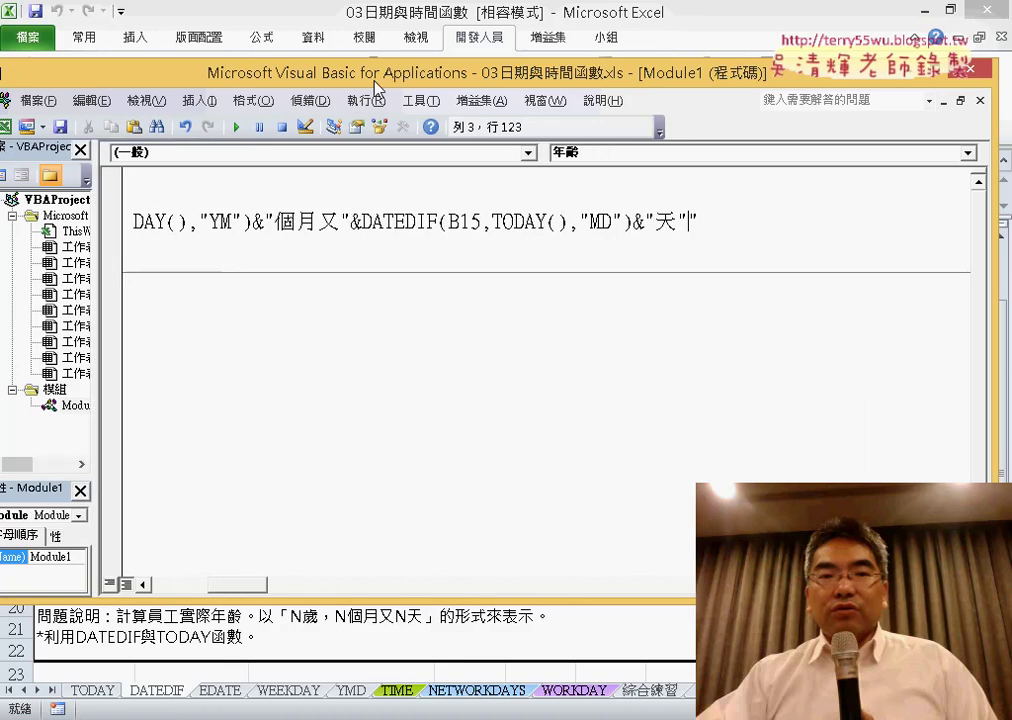
drag(375, 81, 550, 88)
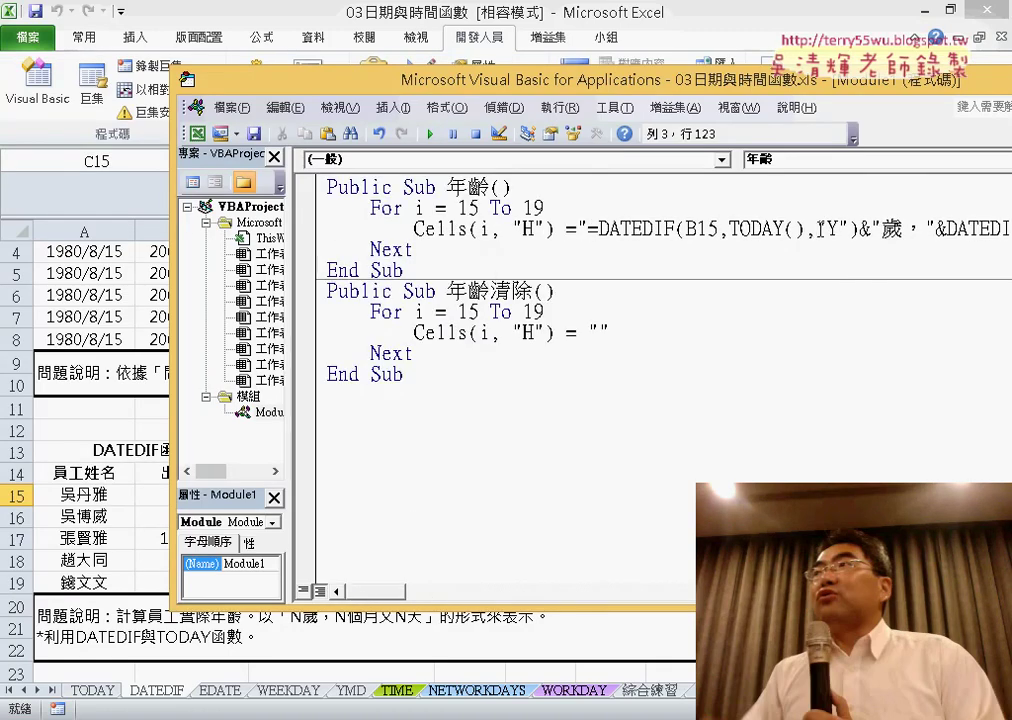
Inspect the quote after Y and the B15 reference, undo the paste, and go to Start.
click(822, 229)
drag(836, 229, 847, 229)
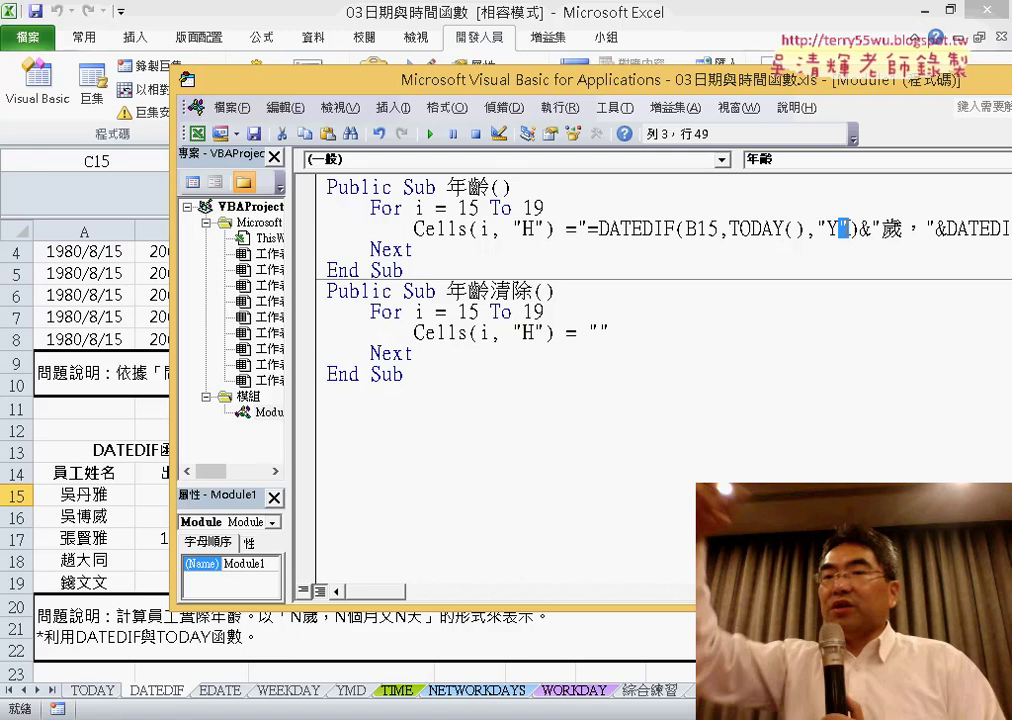
drag(718, 229, 697, 229)
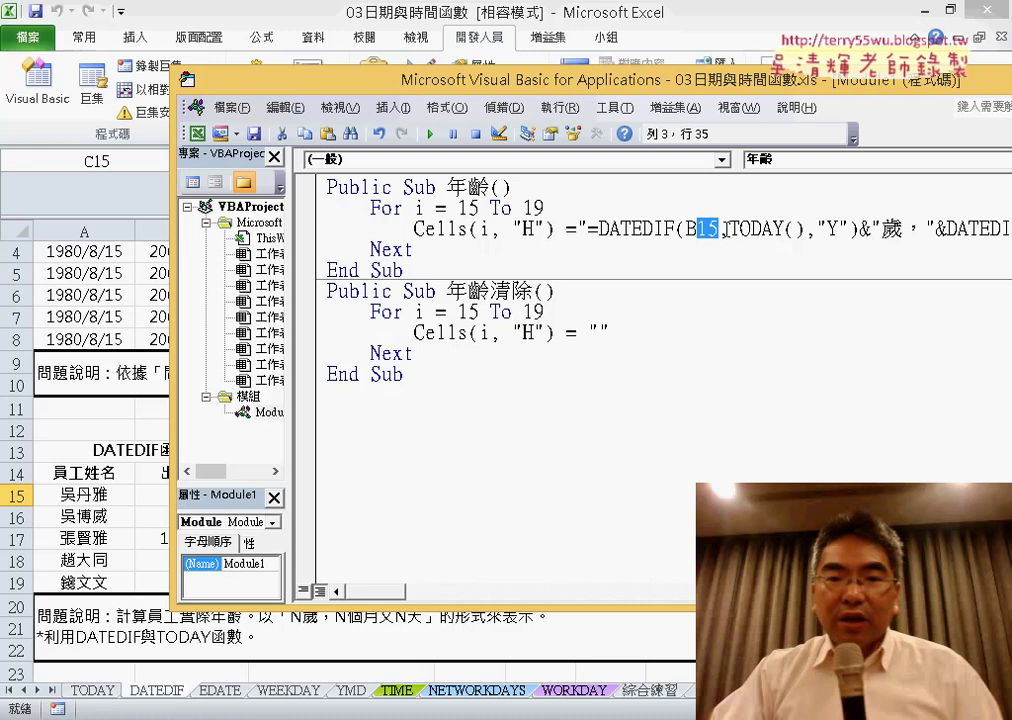
key(ctrl+z)
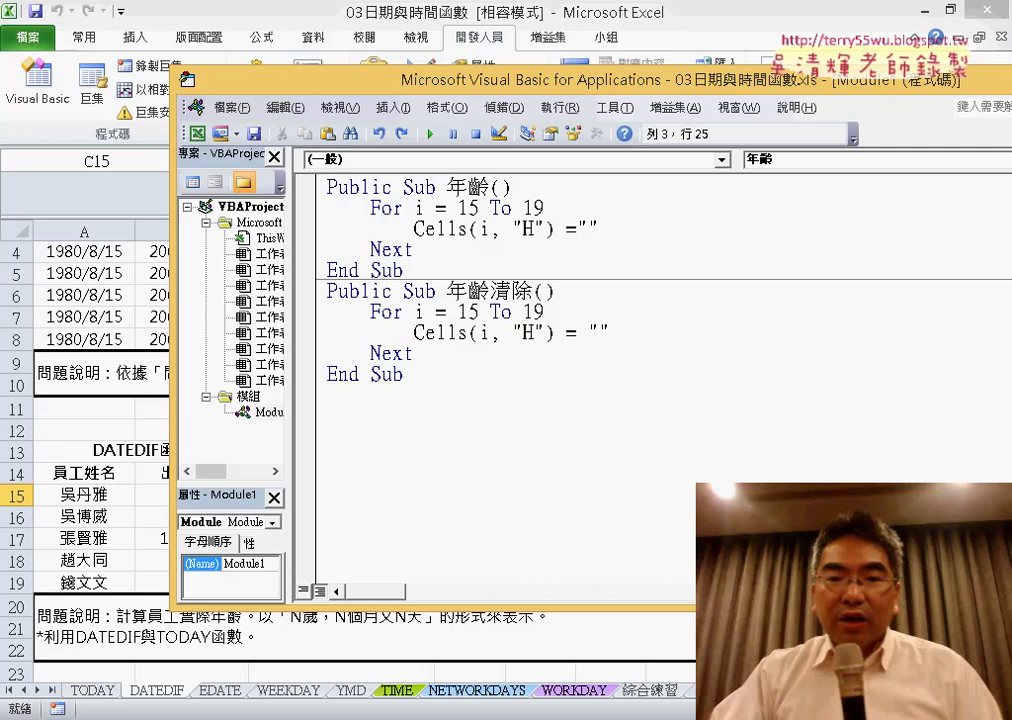
key(super)
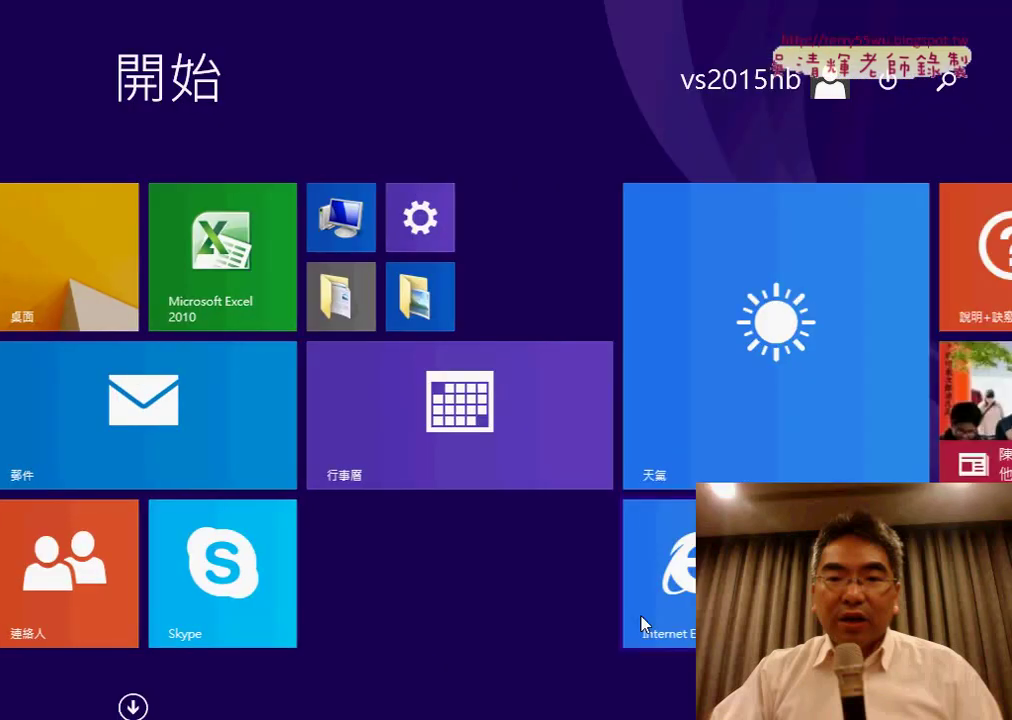
Show the full installed apps list and scroll to Windows 附屬應用程式.
scroll(644, 626, down, 5)
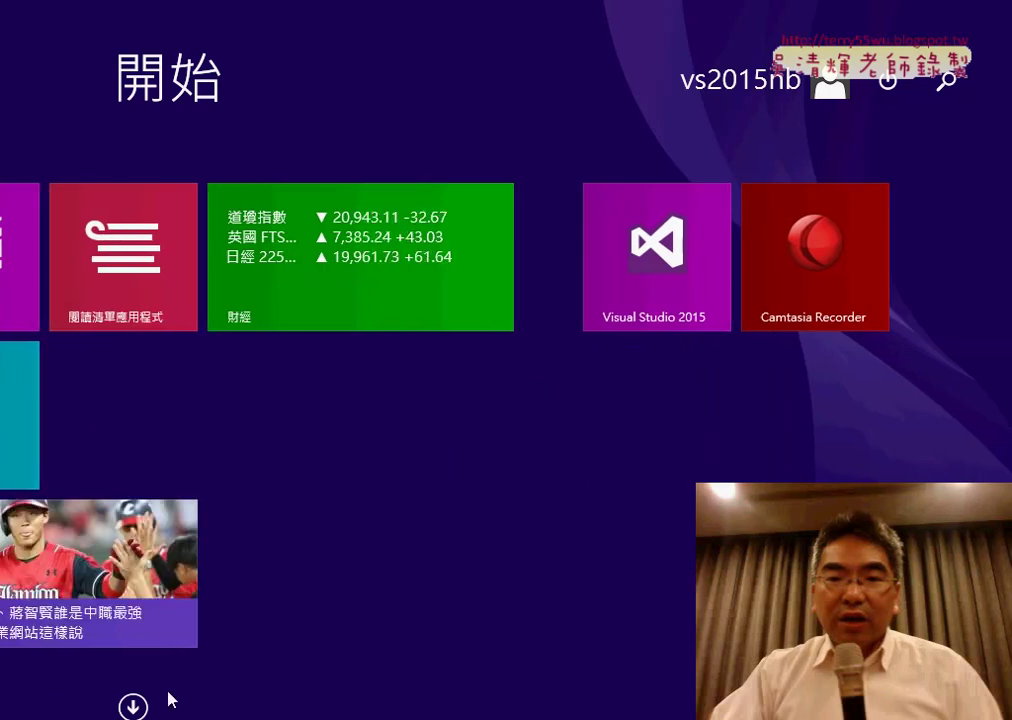
click(133, 707)
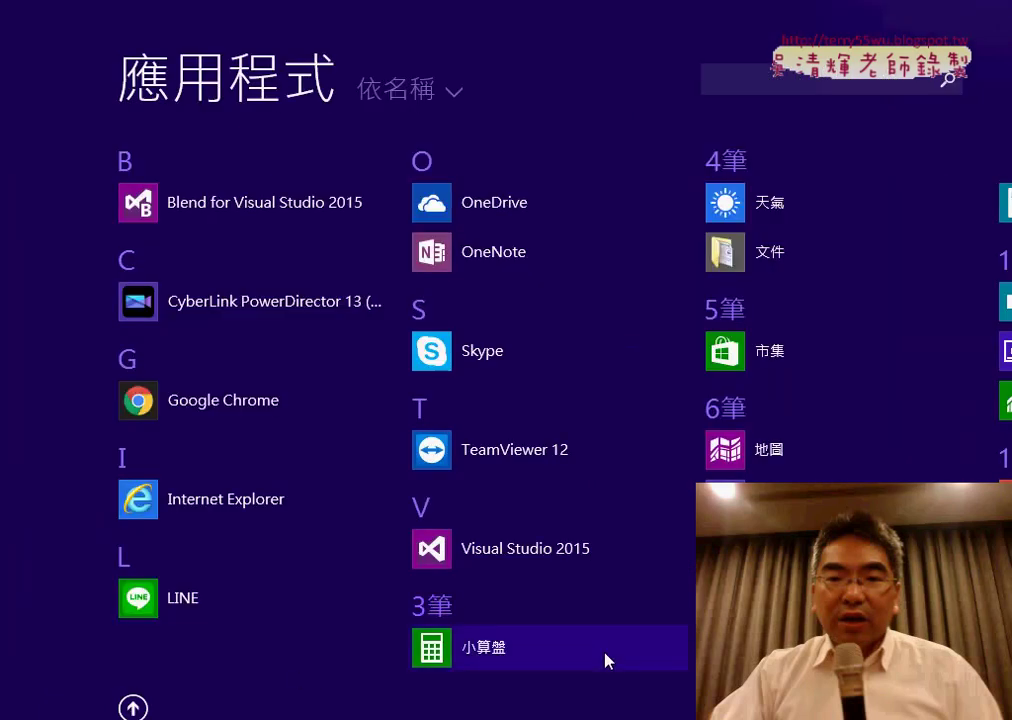
scroll(606, 660, down, 5)
scroll(606, 660, down, 5)
scroll(606, 660, down, 5)
scroll(606, 660, down, 5)
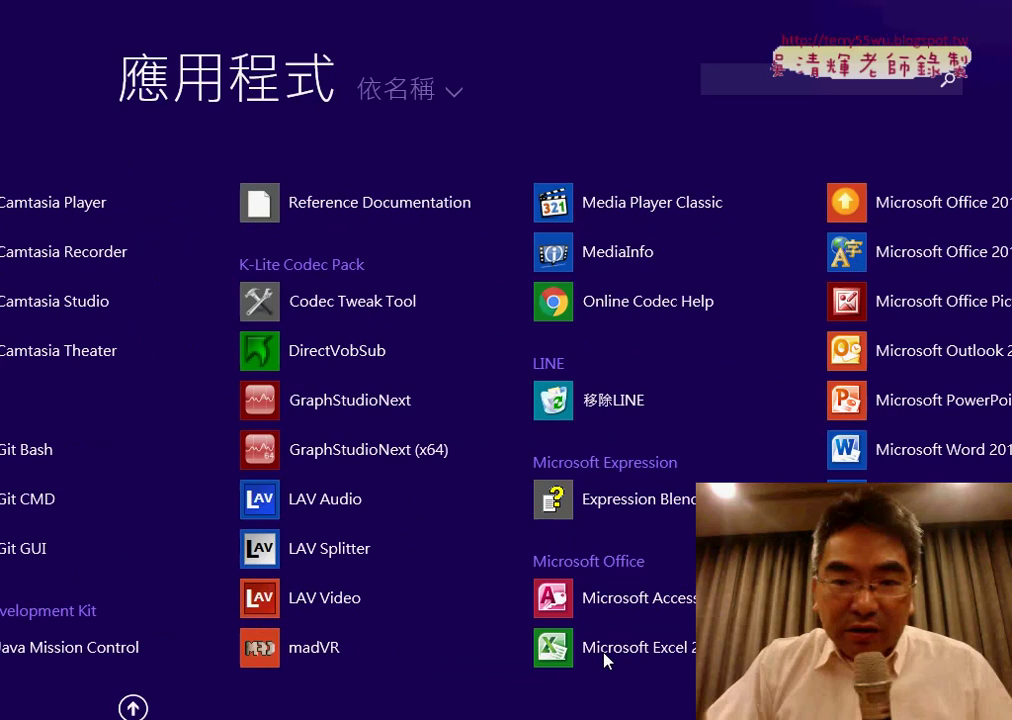
scroll(606, 660, down, 5)
scroll(606, 660, down, 5)
scroll(606, 660, down, 5)
scroll(606, 660, down, 5)
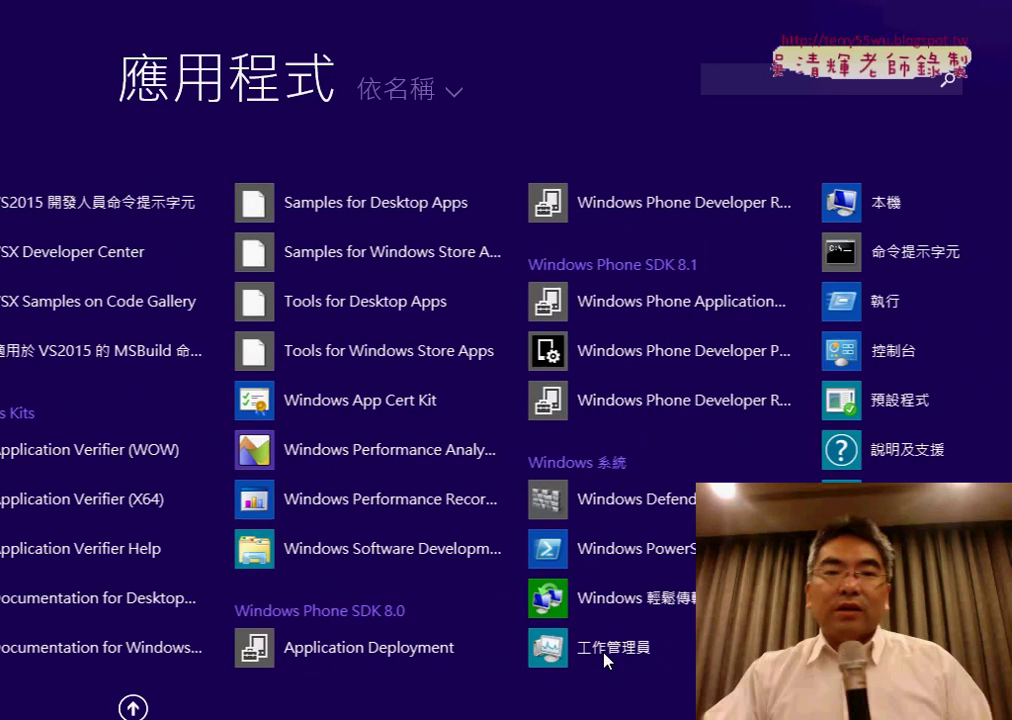
scroll(606, 660, down, 3)
scroll(604, 653, down, 2)
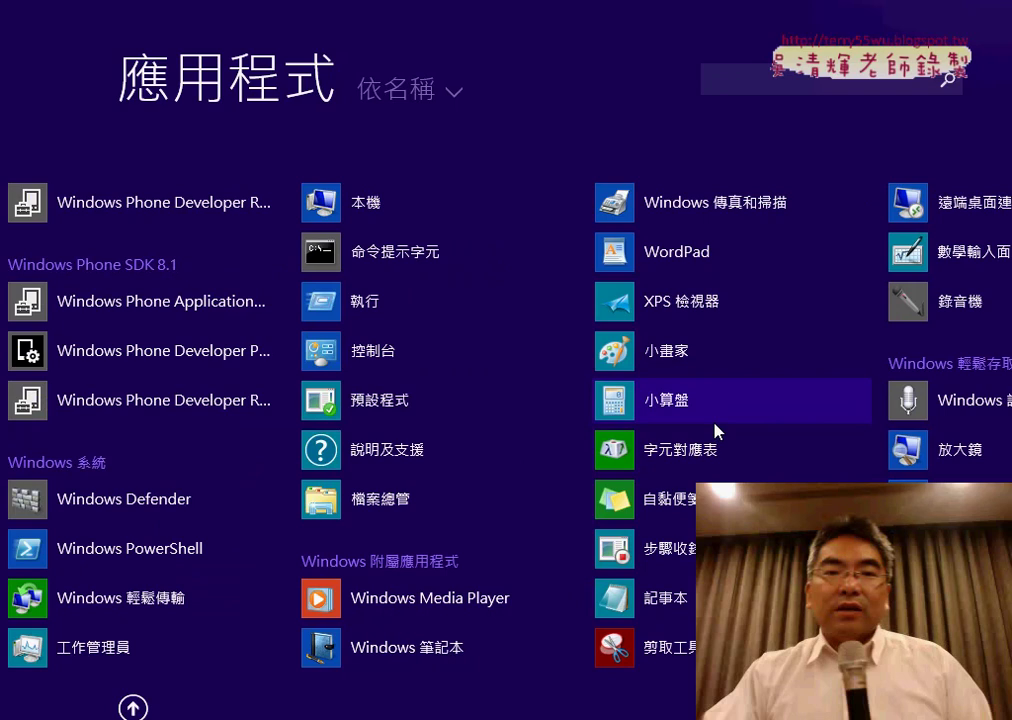
scroll(716, 432, down, 2)
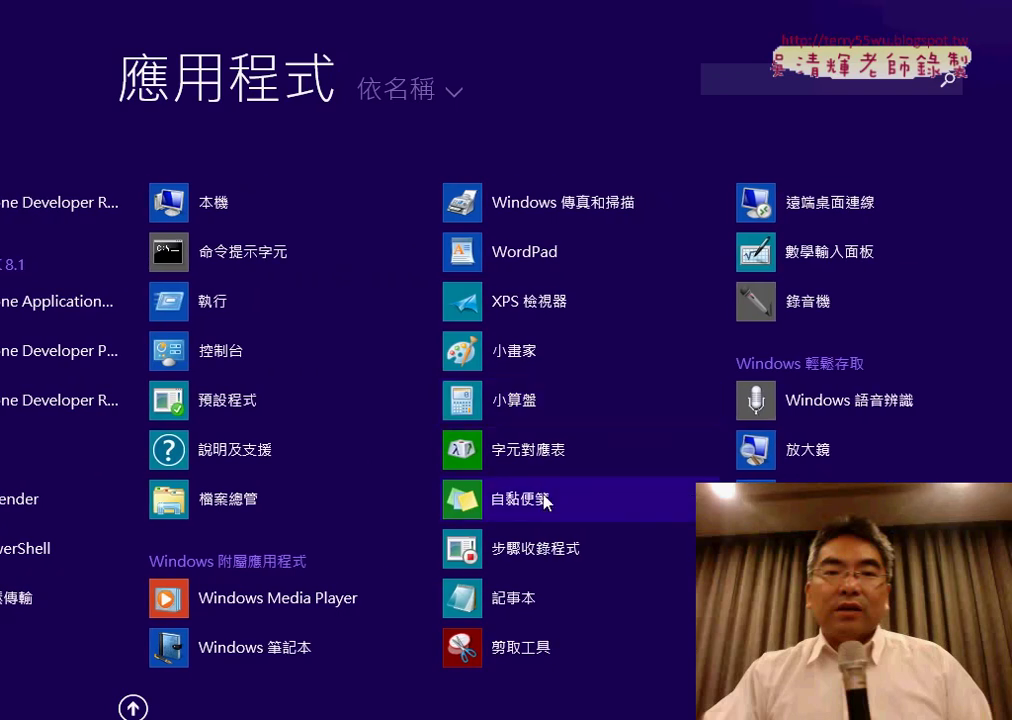
Pin 記事本 (Notepad) to the taskbar and launch a new untitled note.
right_click(488, 614)
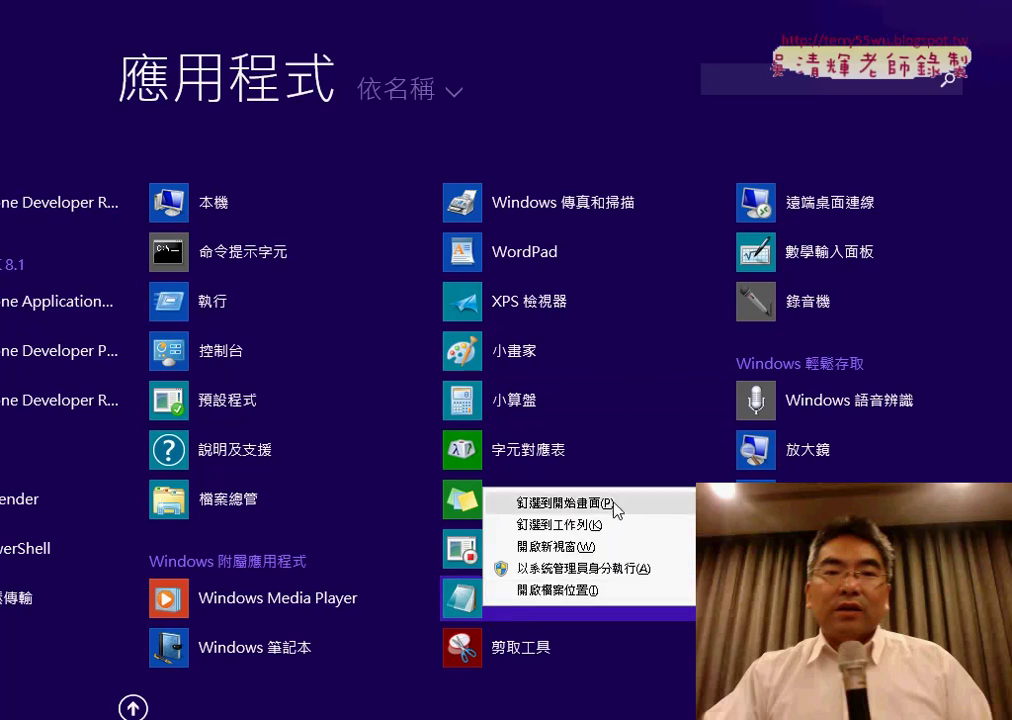
click(612, 528)
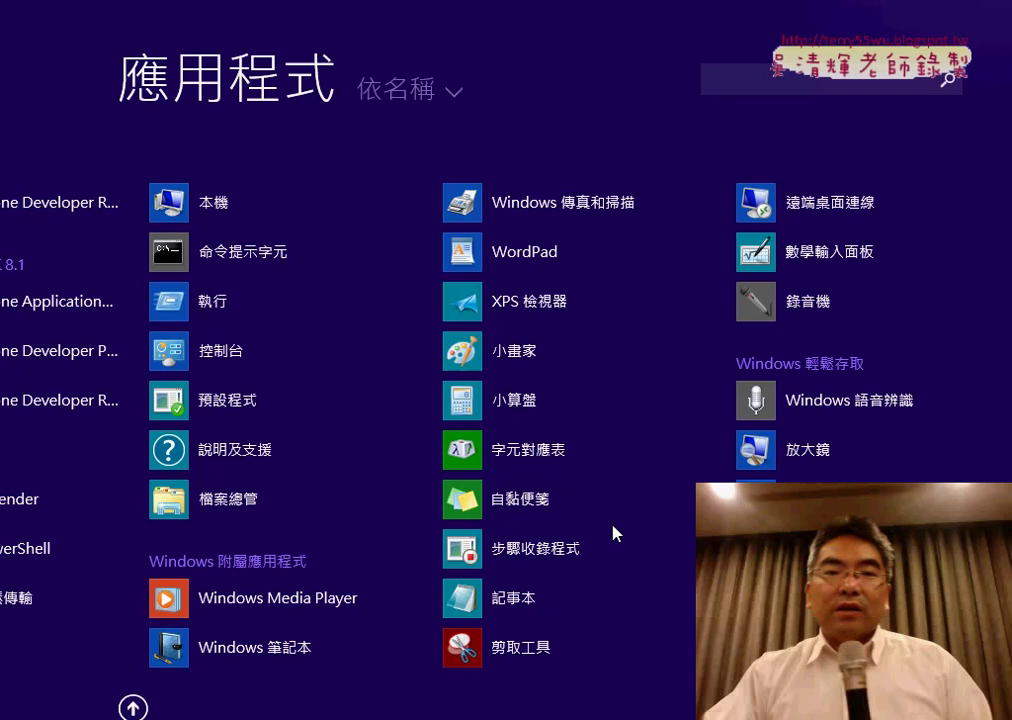
click(480, 593)
Paste the copied three-part DATEDIF age formula into the empty note and open the 編輯 menu.
right_click(393, 278)
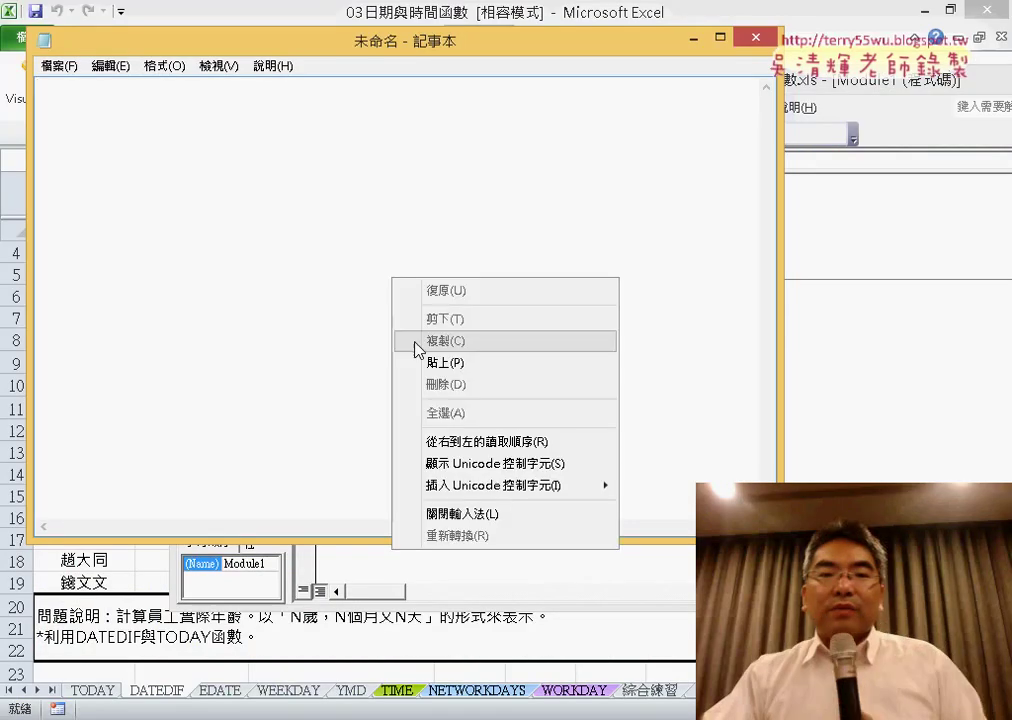
click(428, 360)
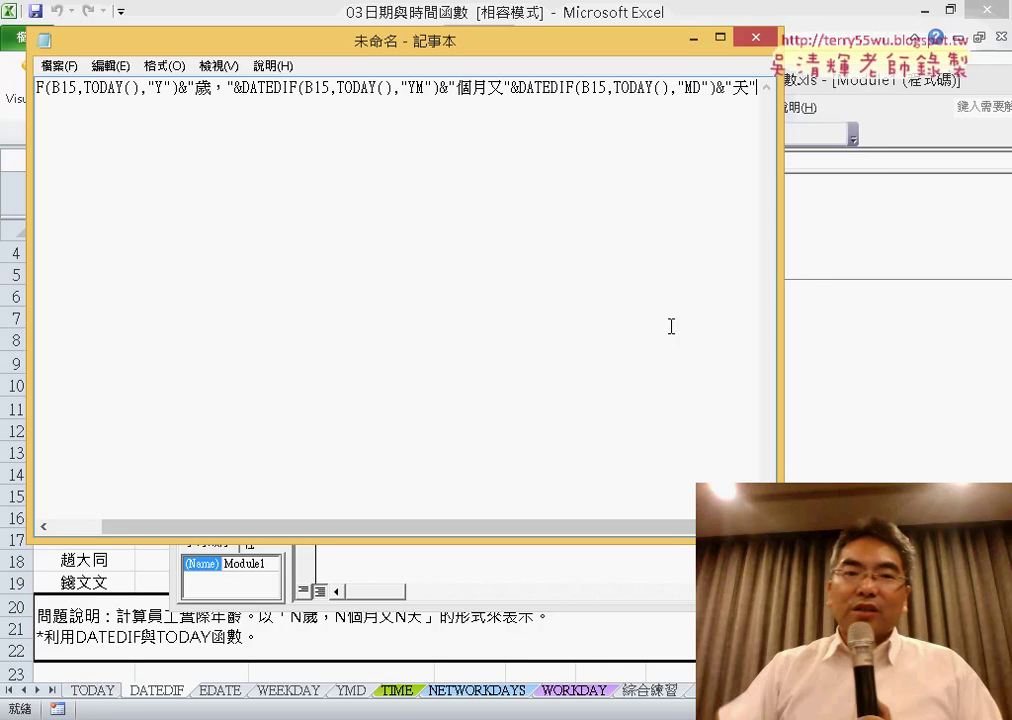
click(107, 68)
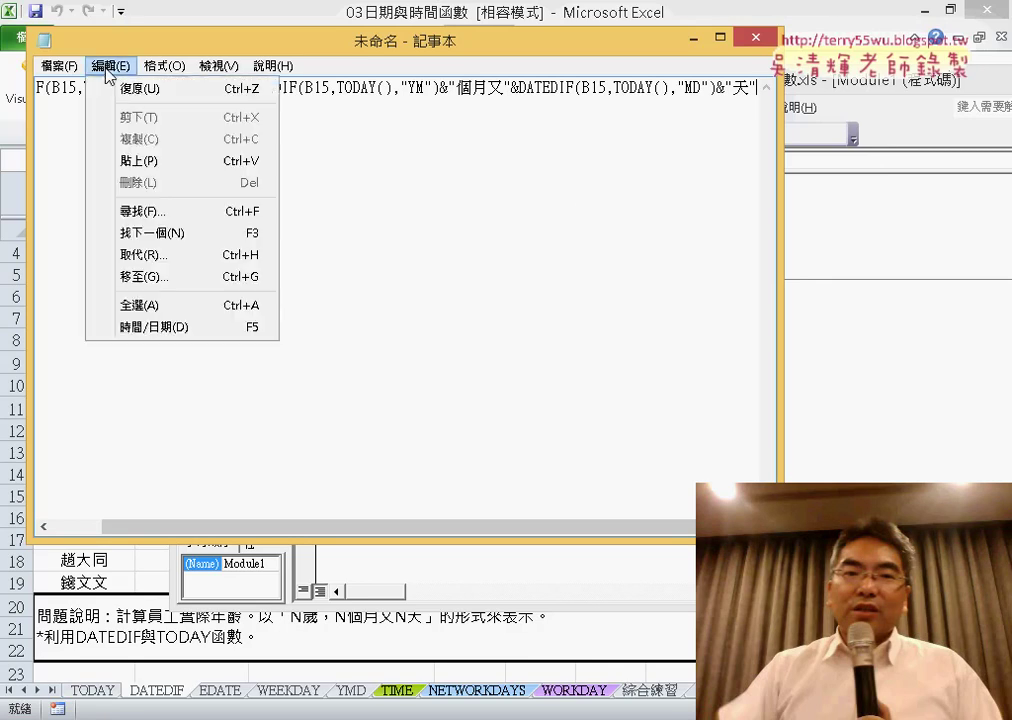
Replace every " with "" so all the formula's quotes are doubled, like ""Y"".
click(146, 256)
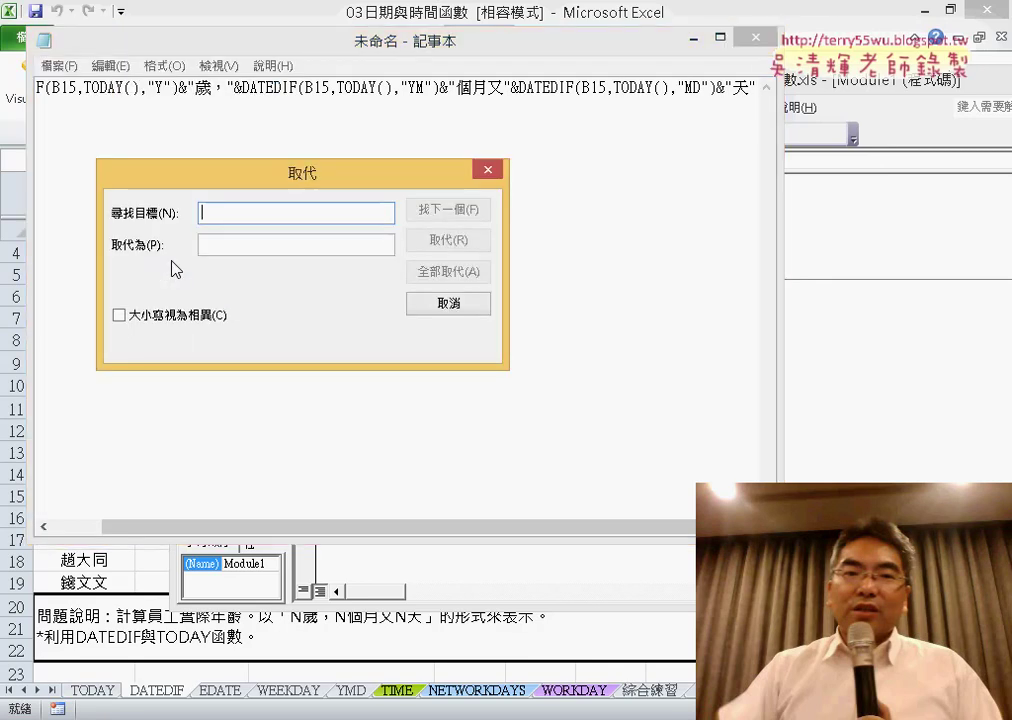
text(")
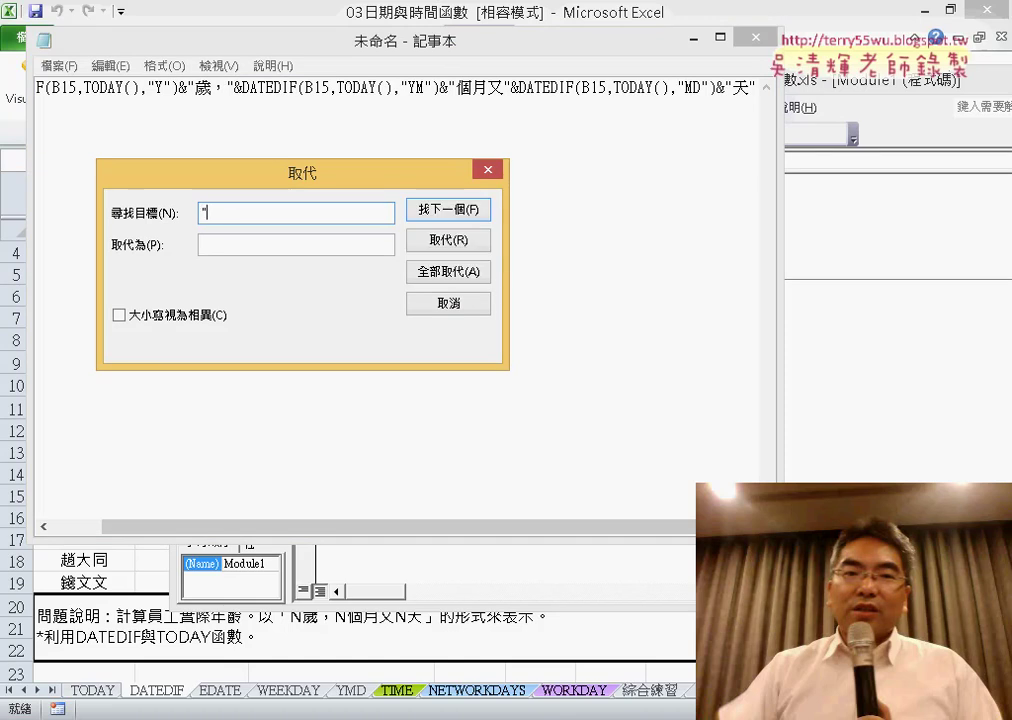
click(296, 244)
text(")
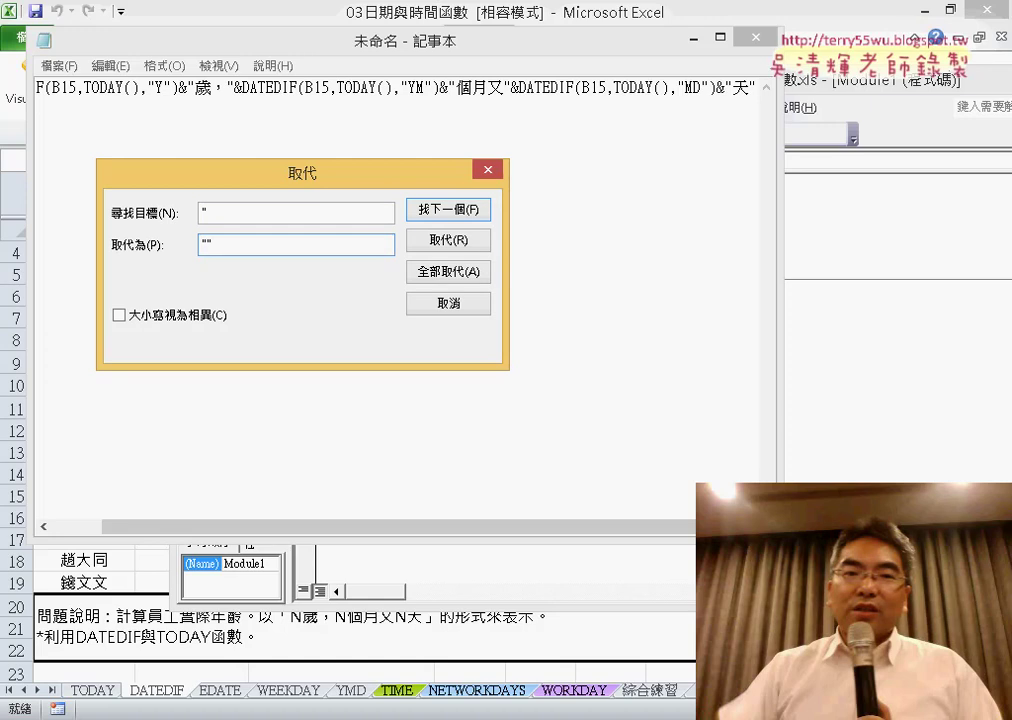
click(455, 272)
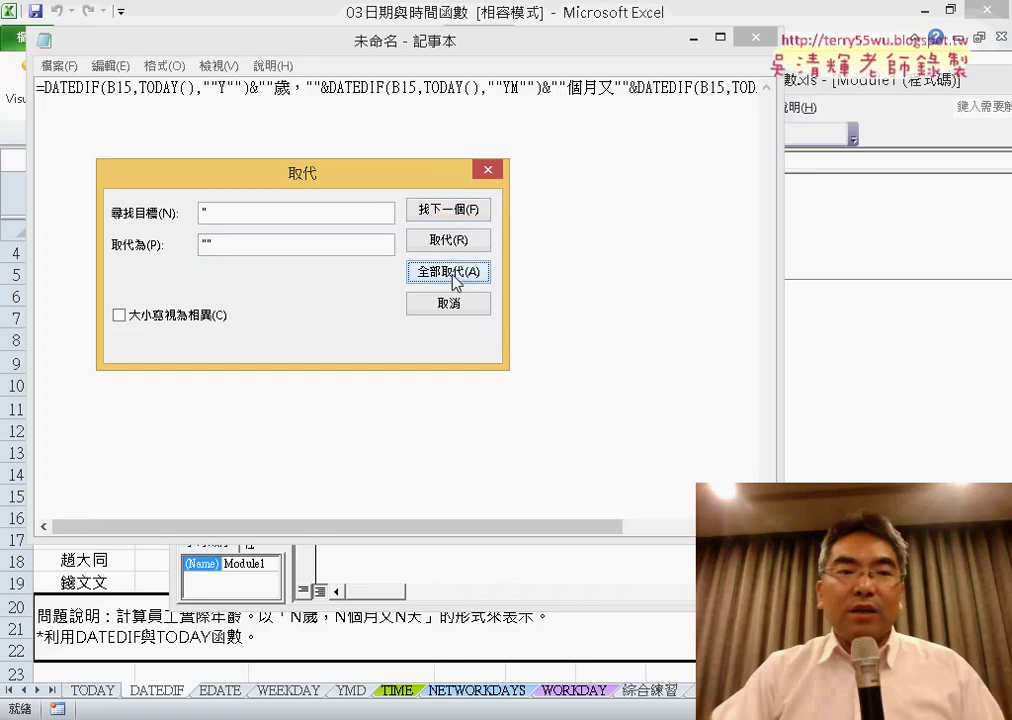
double_click(212, 88)
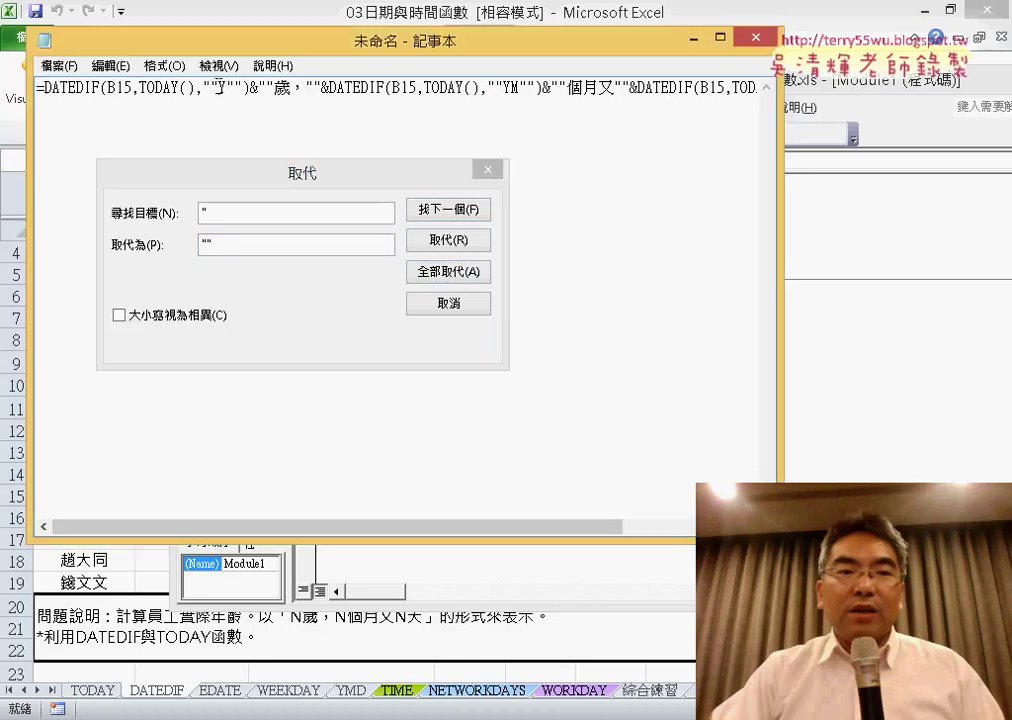
drag(218, 88, 203, 88)
click(487, 171)
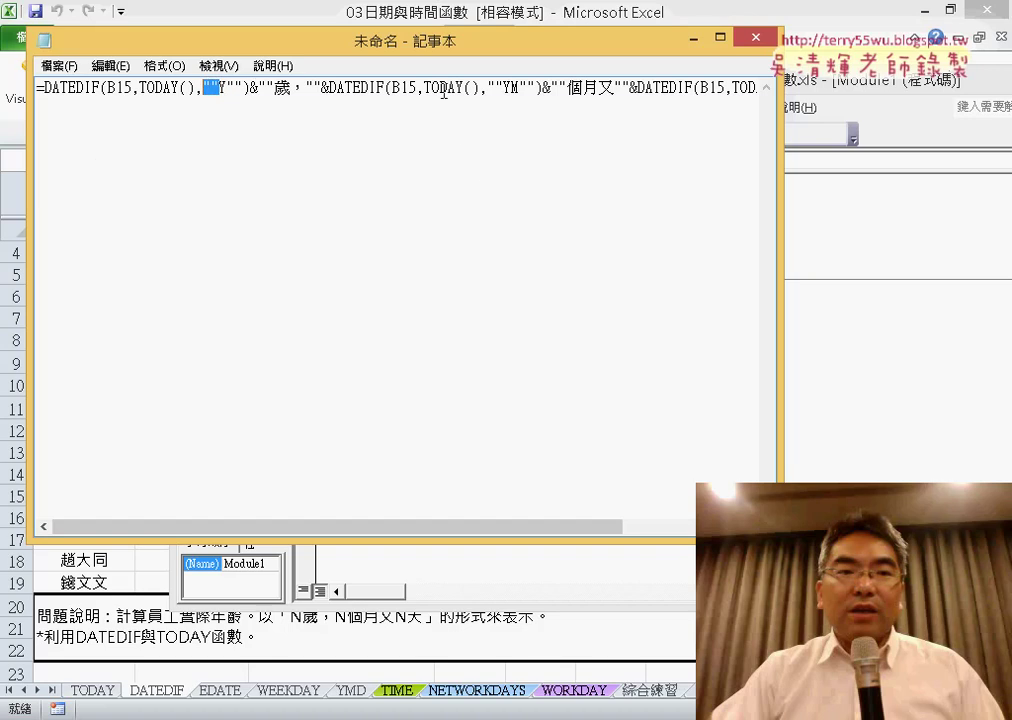
Widen Notepad and turn on word wrap so the whole formula is visible.
drag(801, 198, 850, 198)
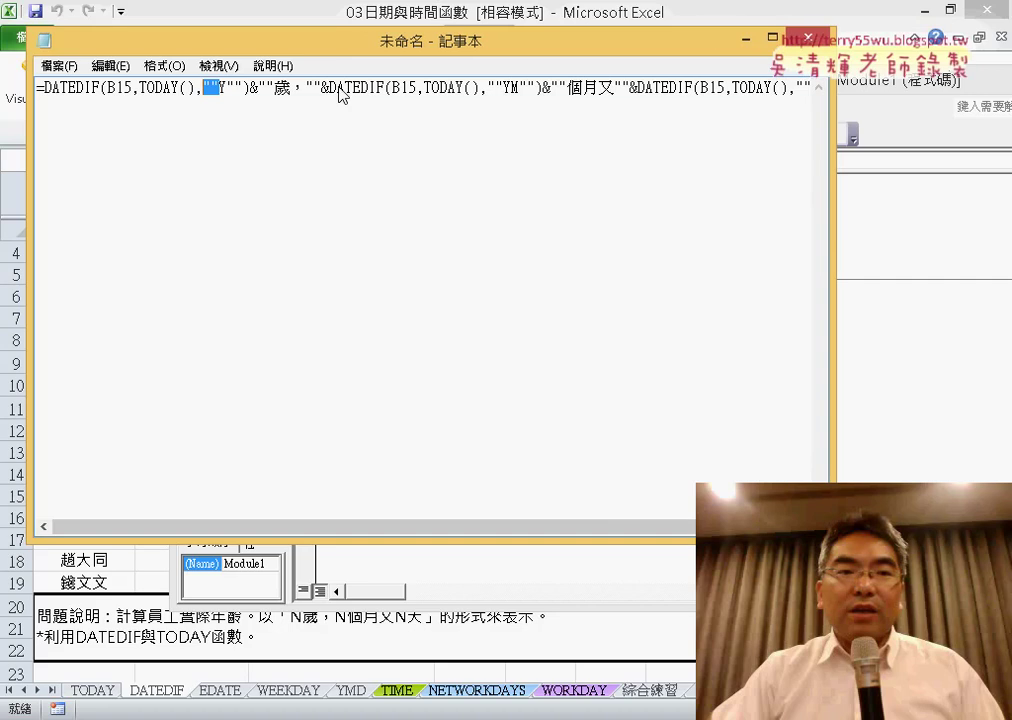
click(164, 65)
click(190, 111)
click(471, 189)
click(164, 65)
click(203, 88)
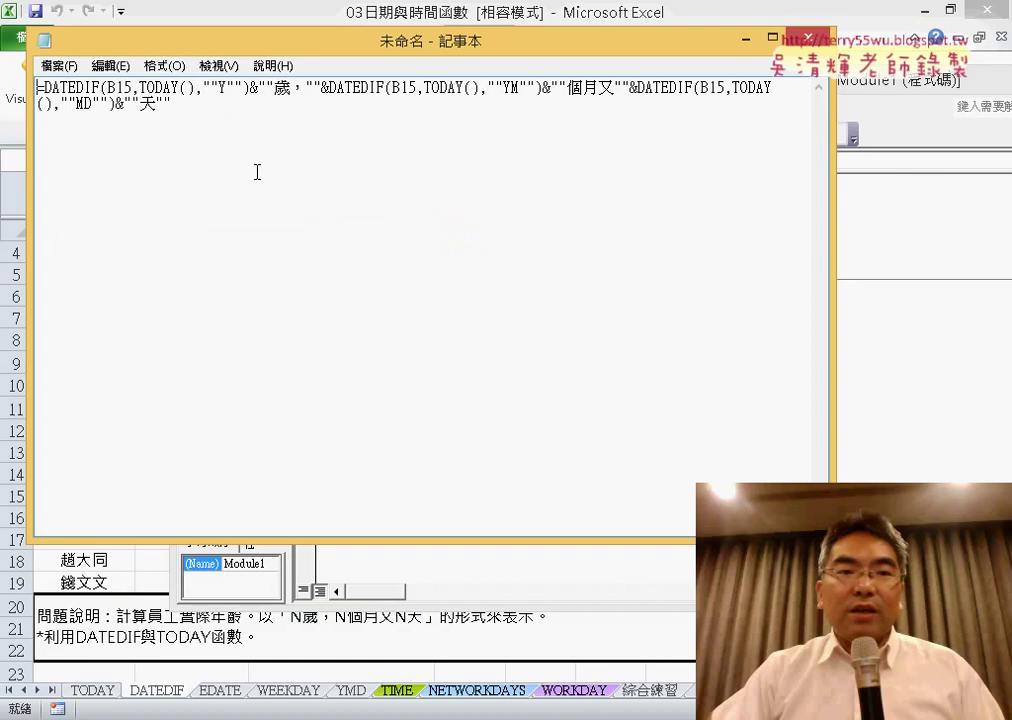
Copy the entire quote-doubled formula and return to the VBA code's empty quotes.
key(ctrl+a)
right_click(127, 100)
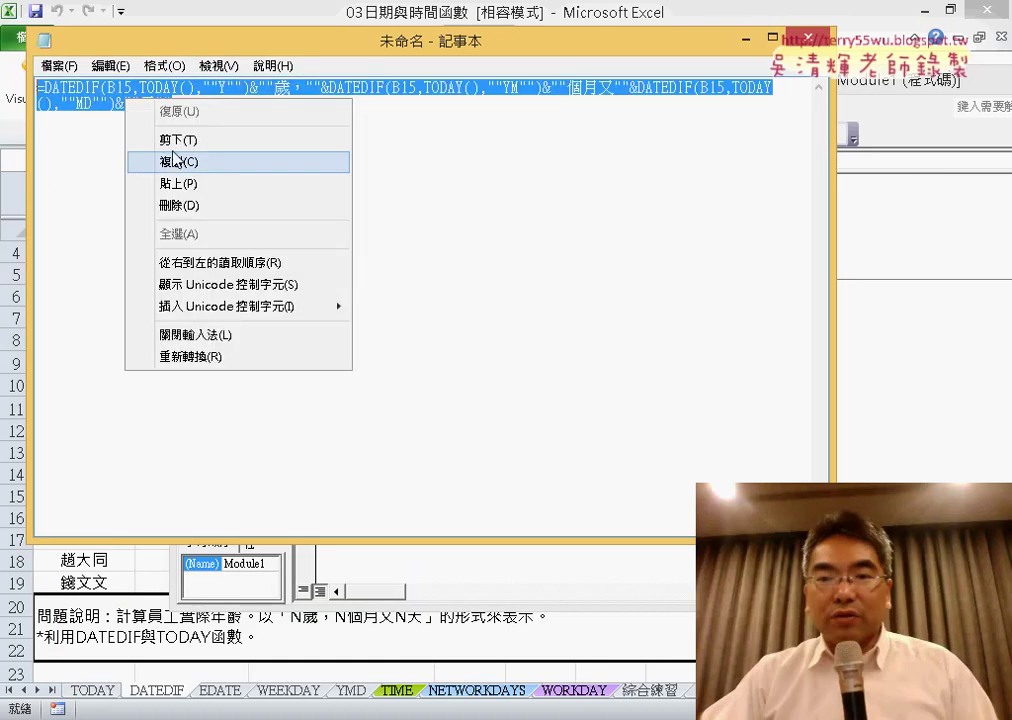
click(170, 161)
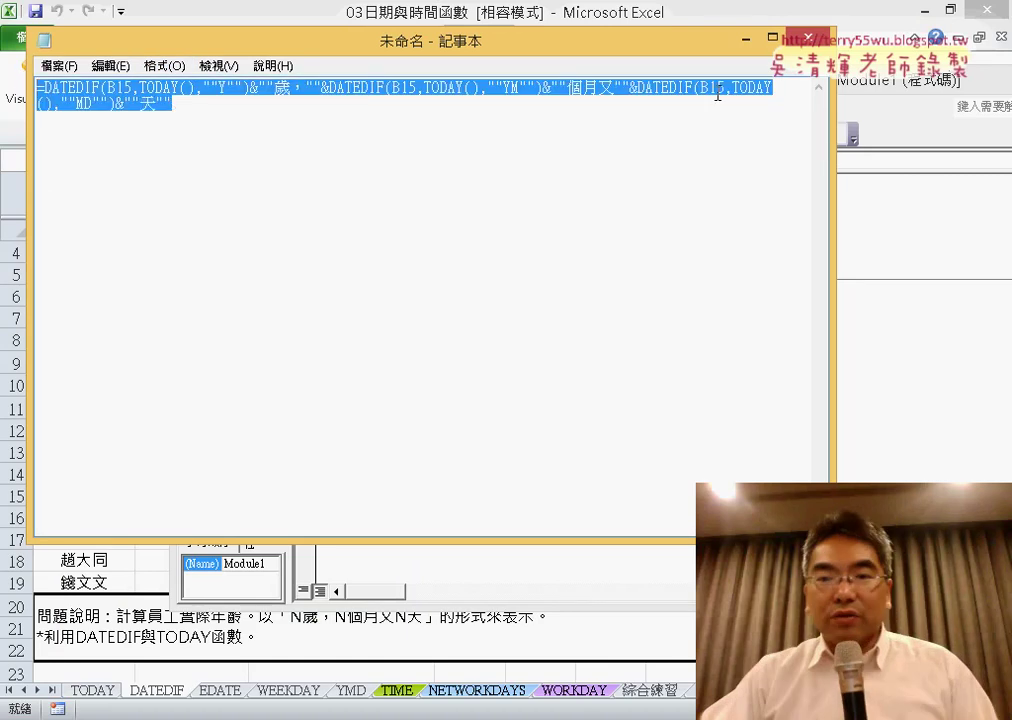
click(745, 38)
click(591, 229)
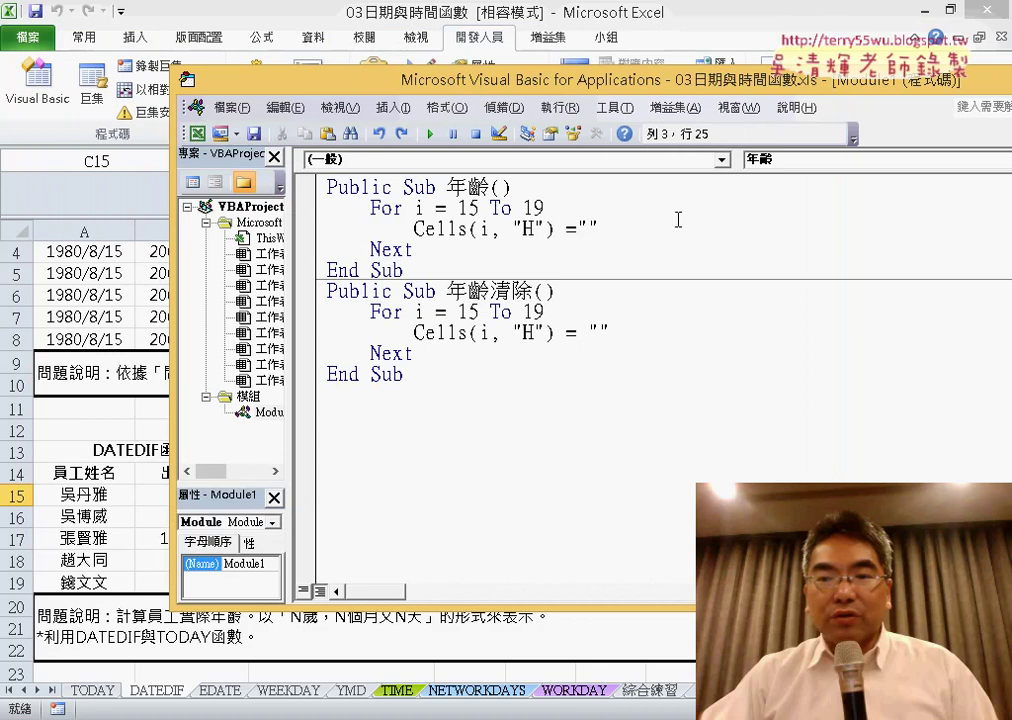
Paste the quote-doubled formula into Cells(i, "H") and arrange the code beside column H.
key(ctrl+v)
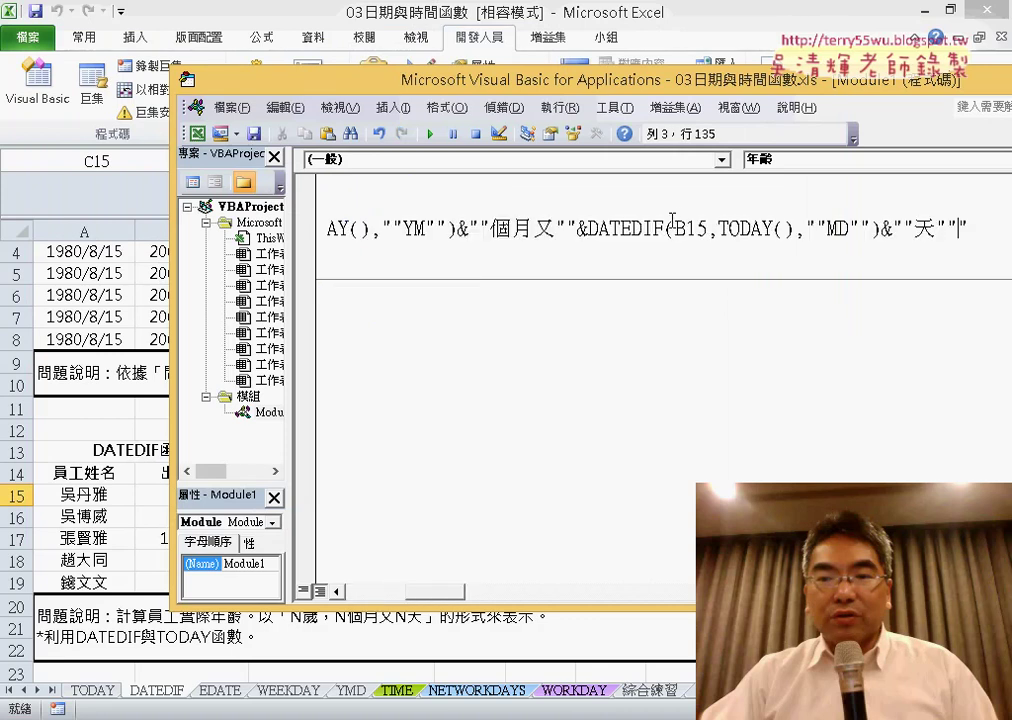
click(468, 429)
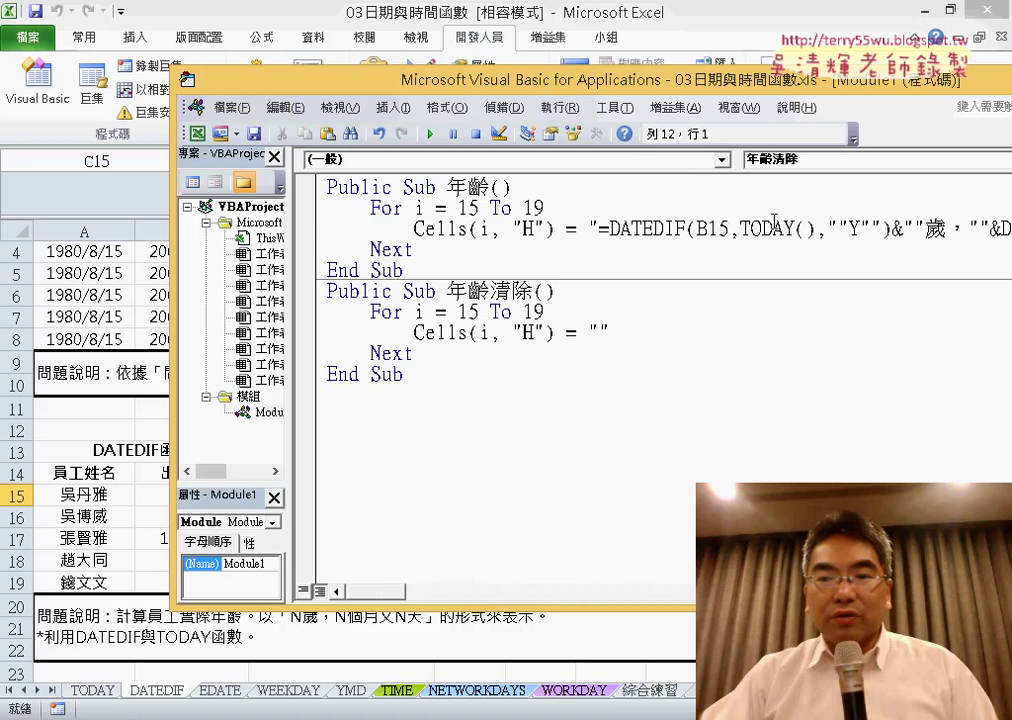
drag(547, 89, 757, 25)
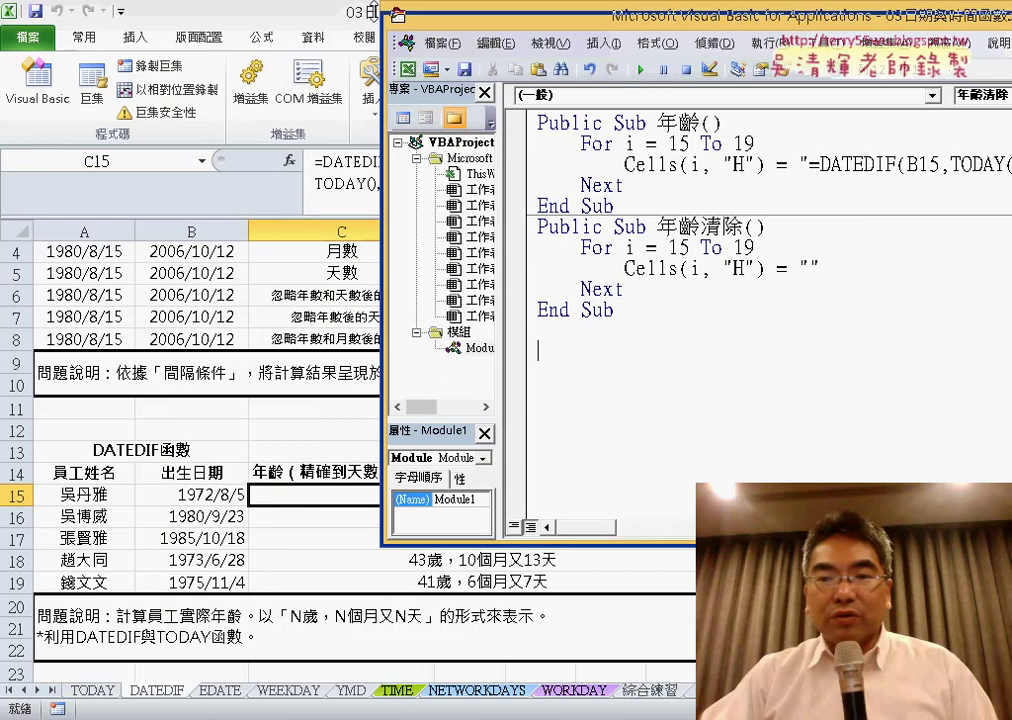
mouse_move(727, 10)
mouse_down()
mouse_move(593, 25)
mouse_move(143, 25)
mouse_up()
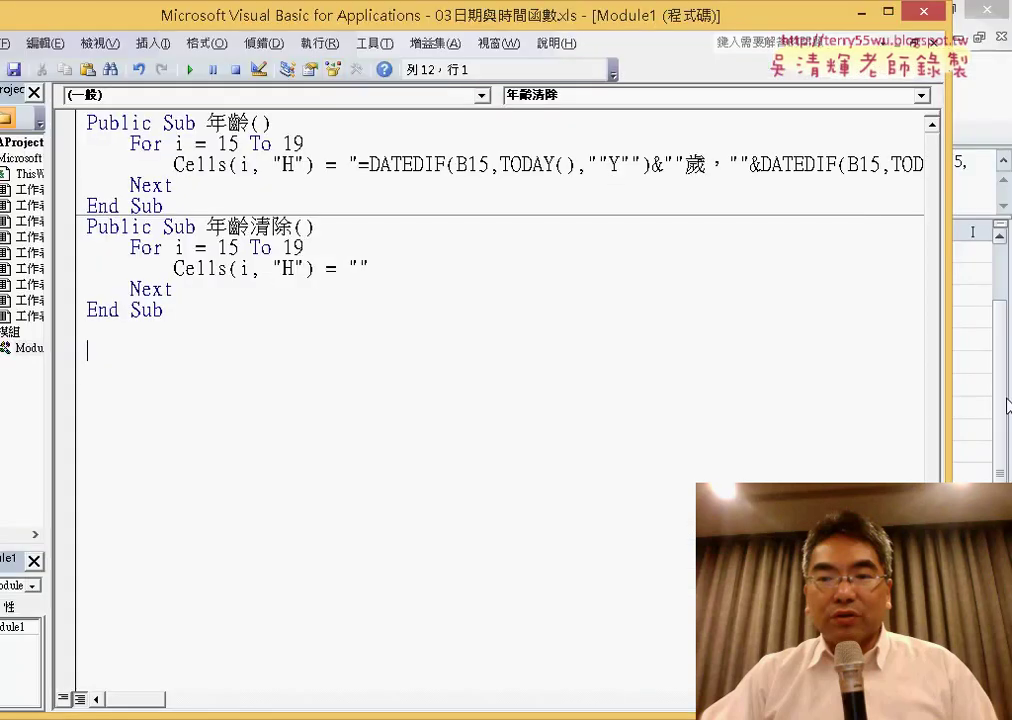
drag(639, 353, 510, 335)
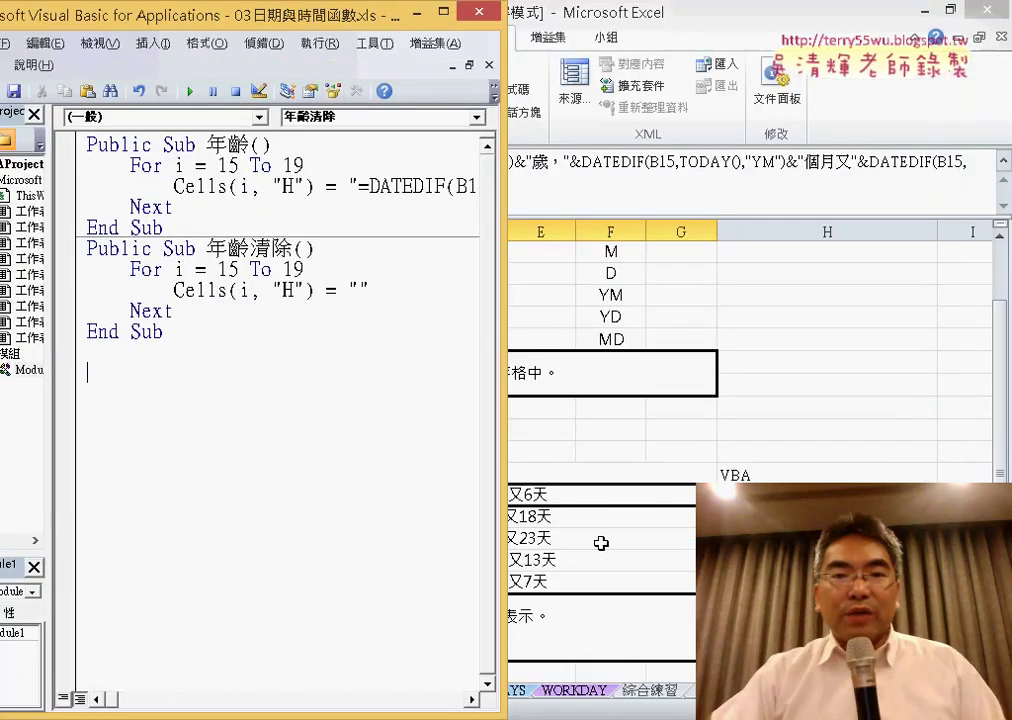
drag(375, 38, 203, 38)
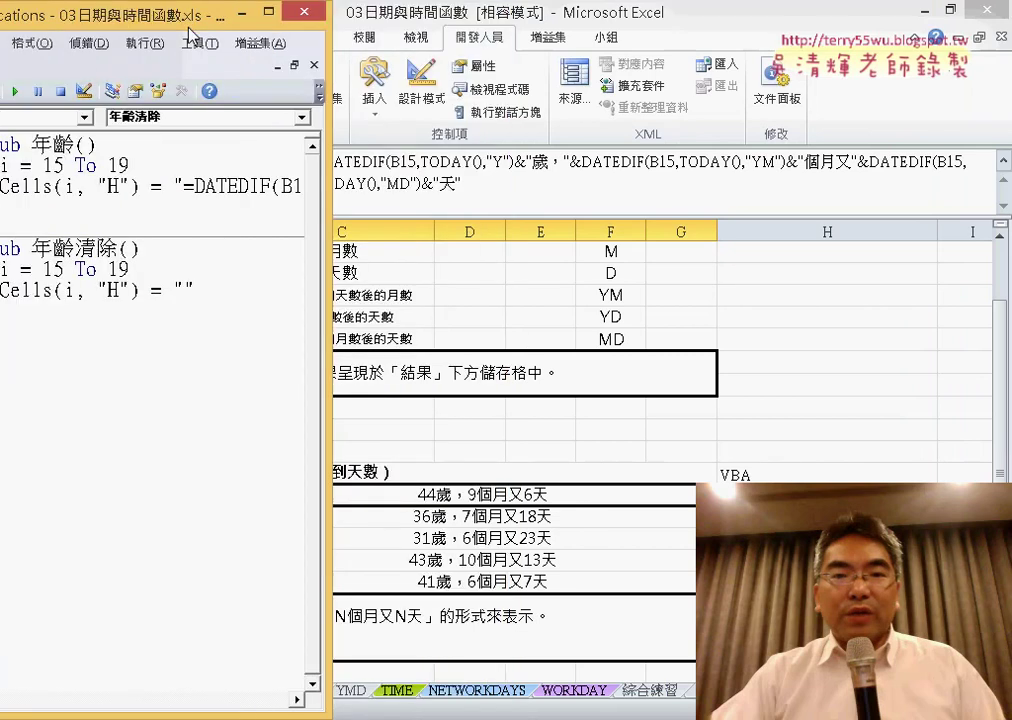
click(85, 165)
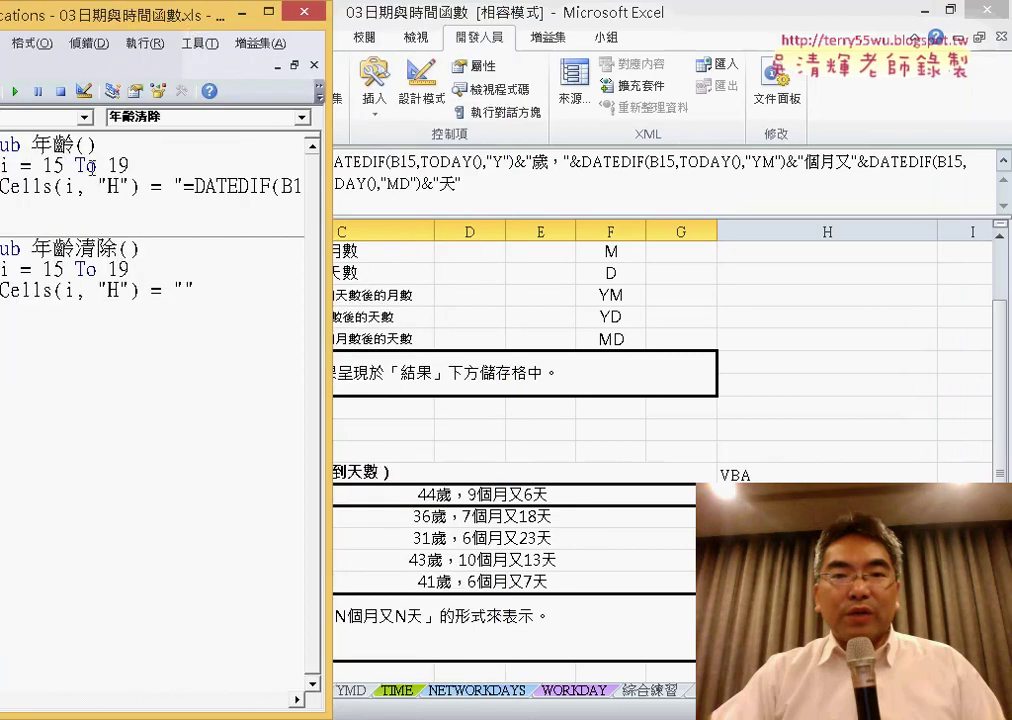
Run the 年齡 macro and bring the DATEDIF worksheet back to the front.
click(16, 92)
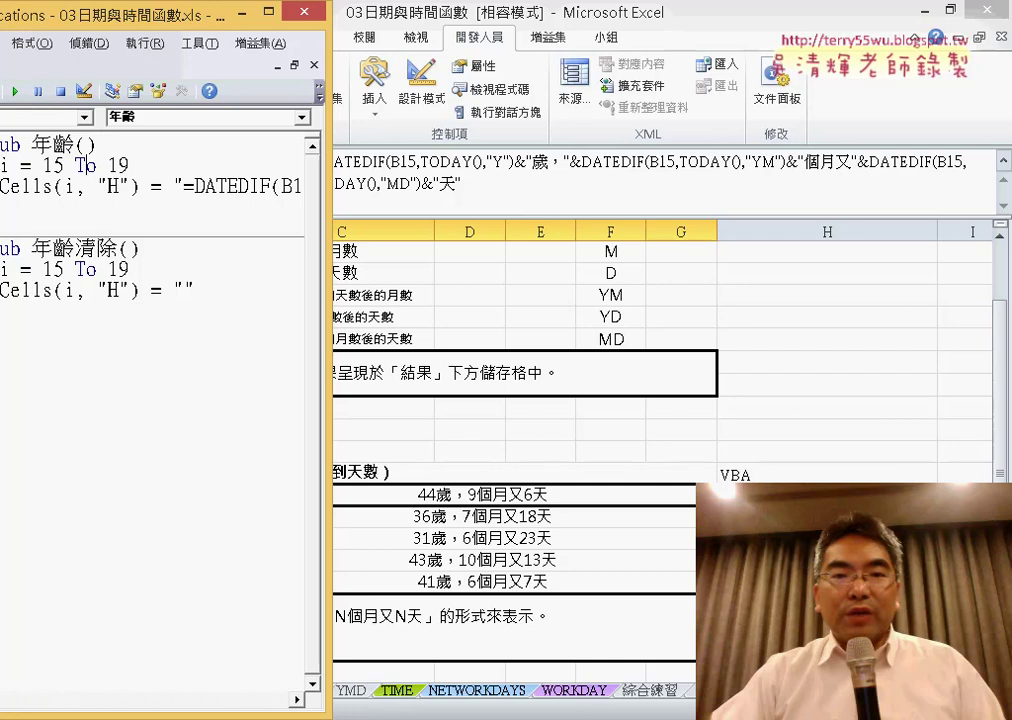
drag(757, 482, 796, 480)
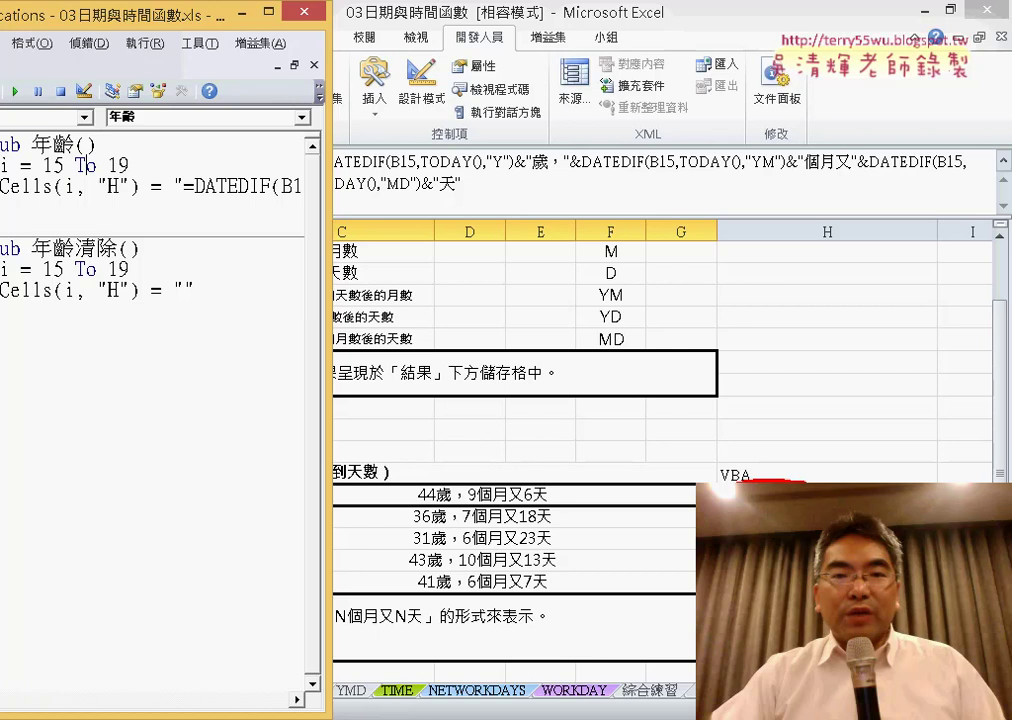
drag(226, 18, 766, 18)
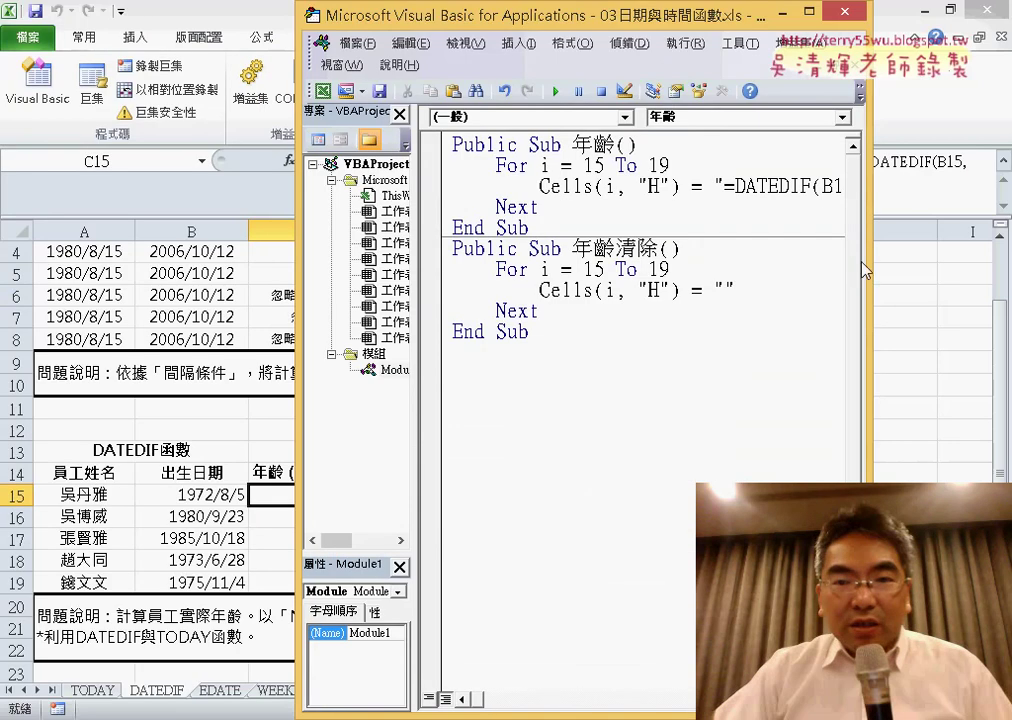
drag(869, 261, 1005, 261)
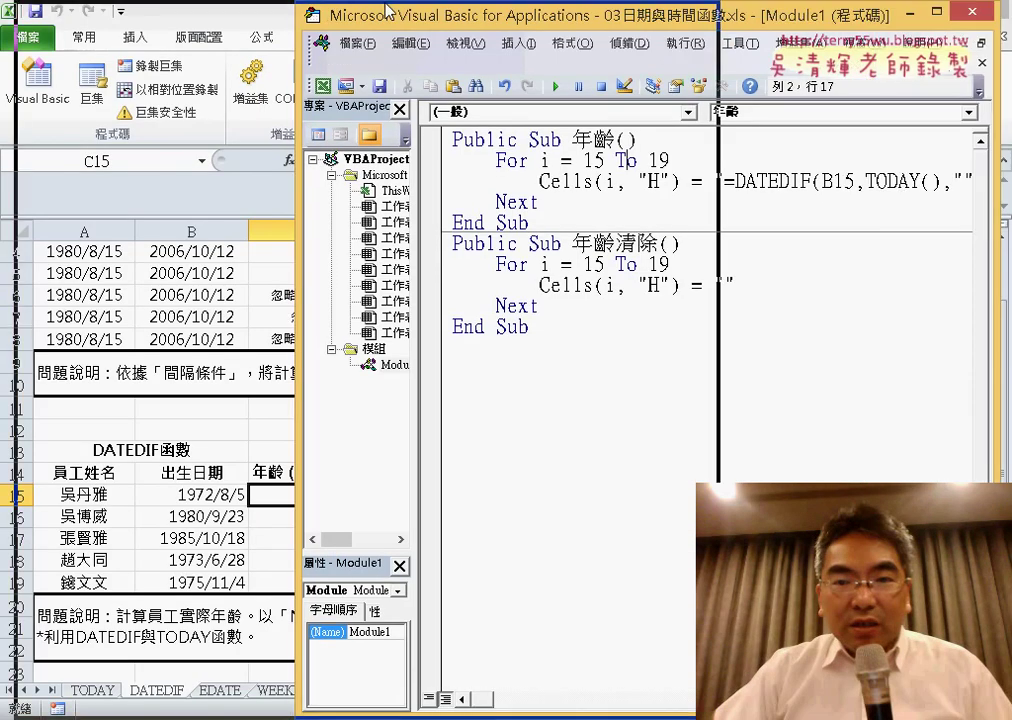
drag(620, 16, 204, 16)
key(alt+F11)
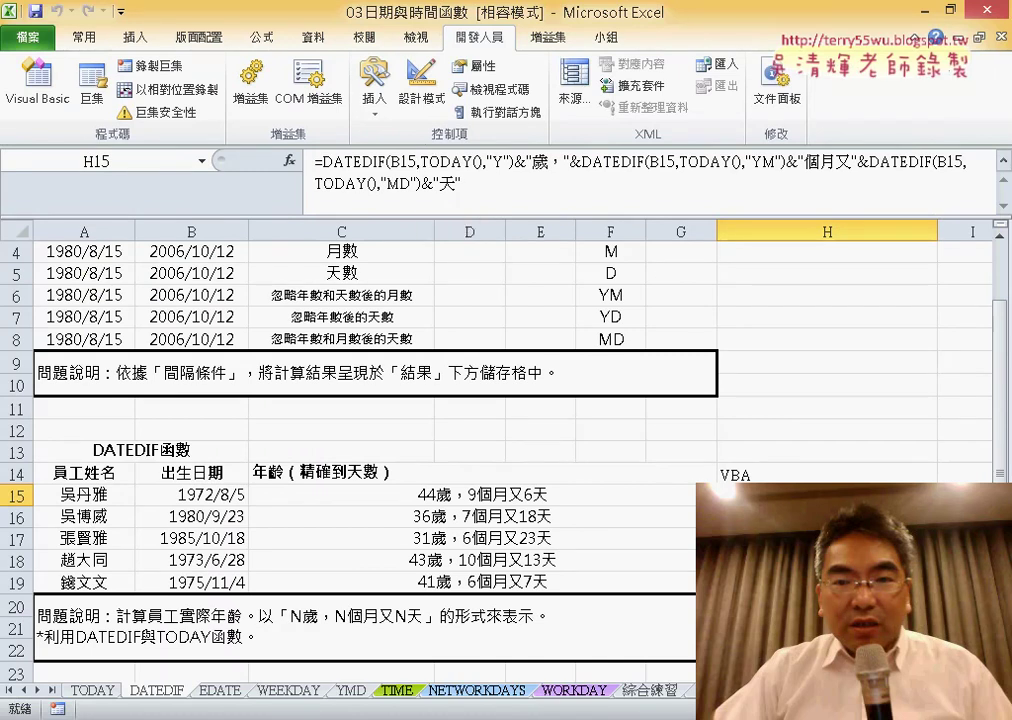
key(Down)
key(Down)
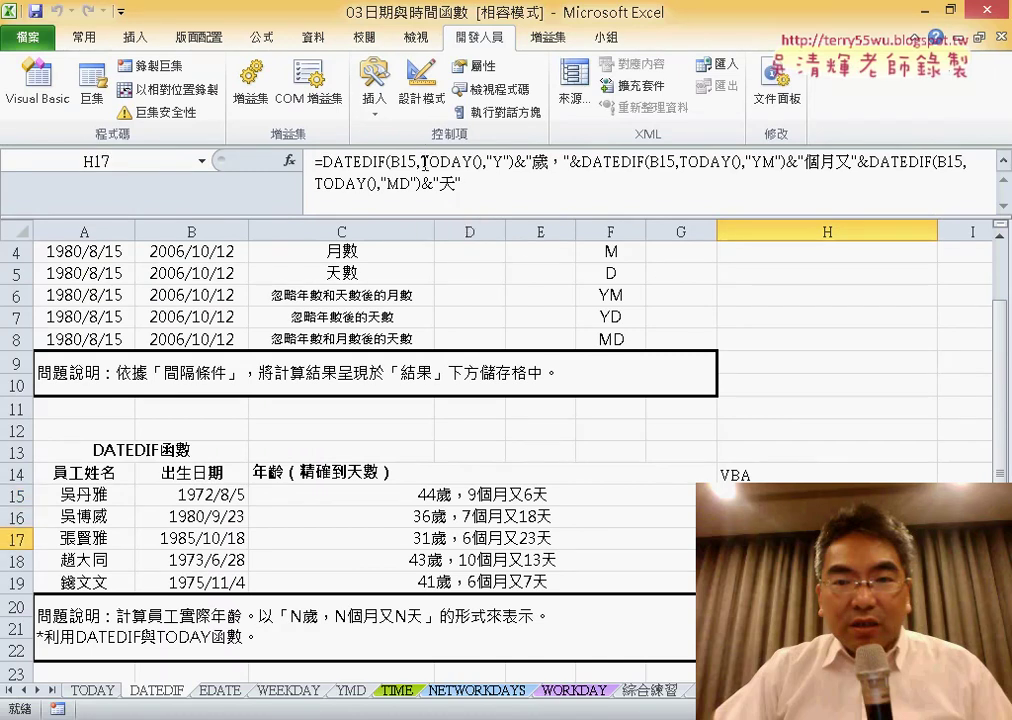
key(Up)
key(Up)
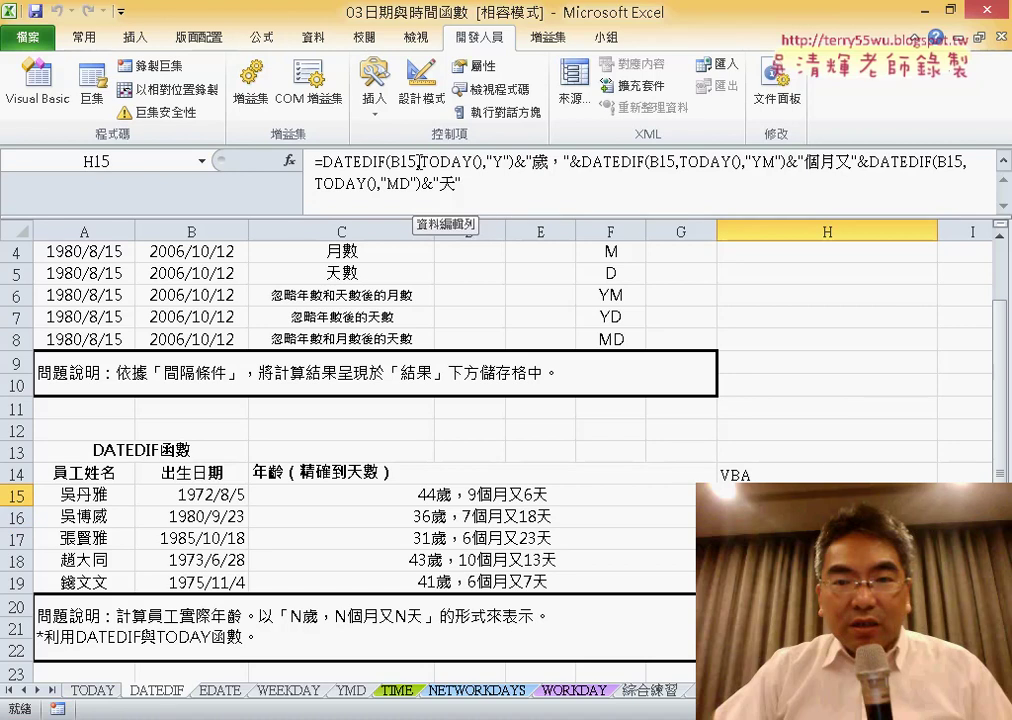
key(Down)
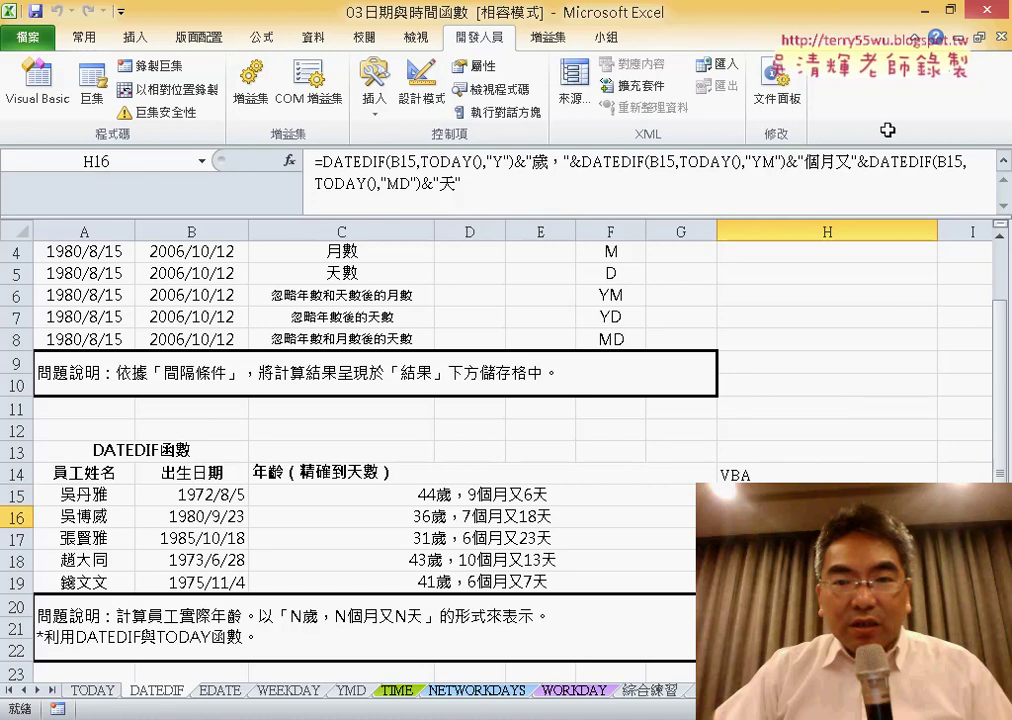
Replace the 15 in the first B15 with quotes, two ampersands and i.
click(355, 650)
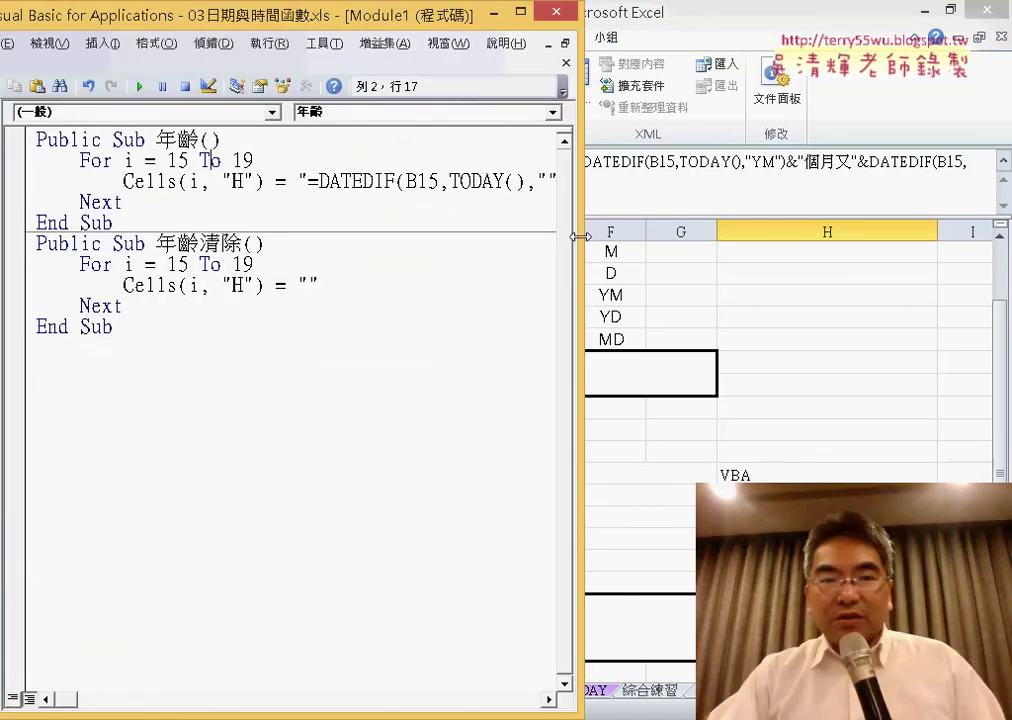
drag(583, 233, 903, 274)
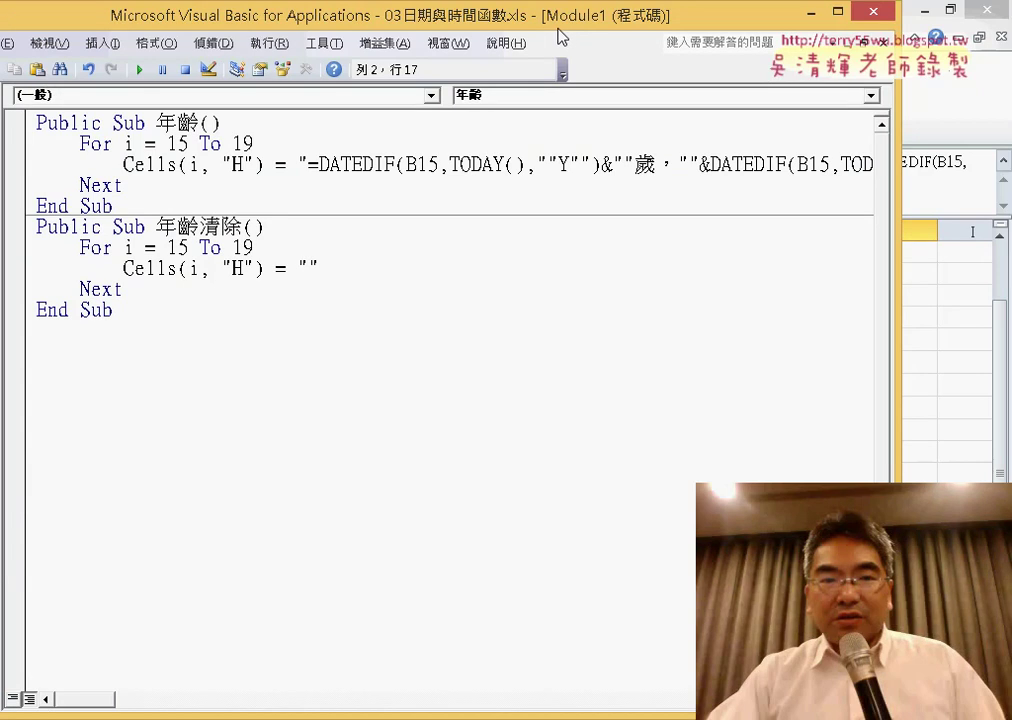
drag(565, 32, 460, 32)
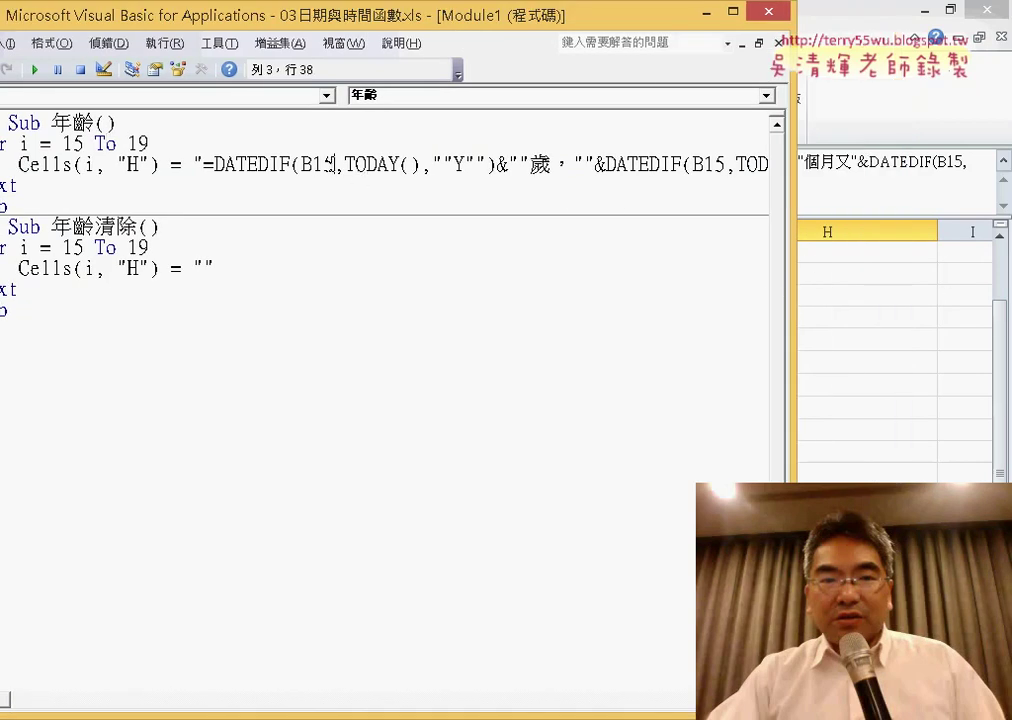
drag(335, 164, 312, 164)
text(")
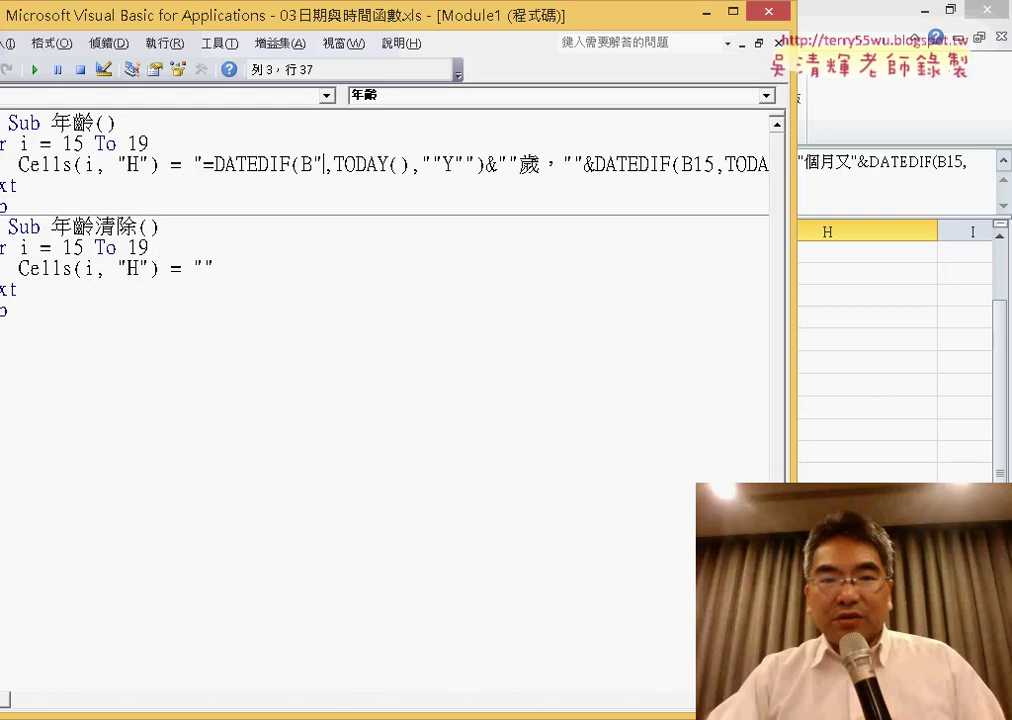
text(")
click(323, 164)
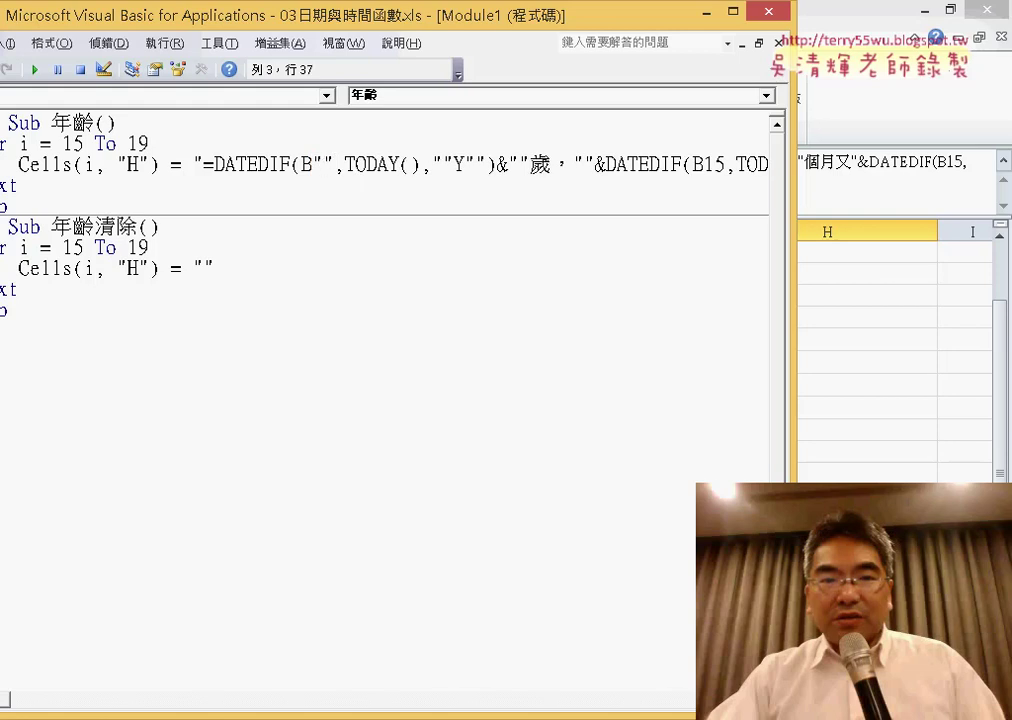
text(&&)
click(342, 164)
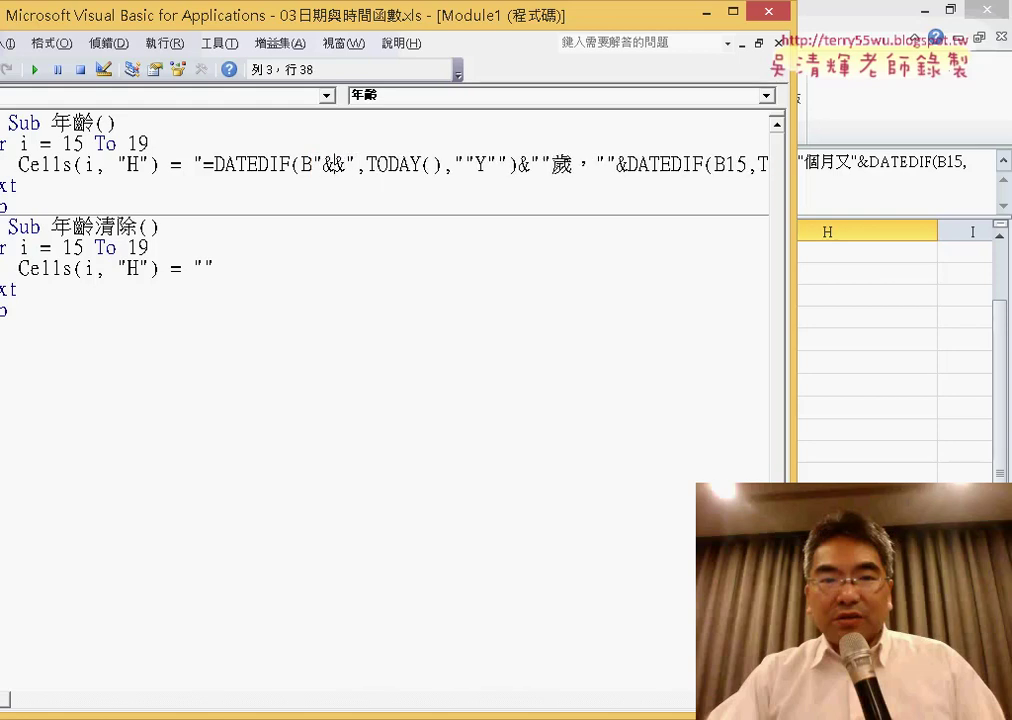
text(i)
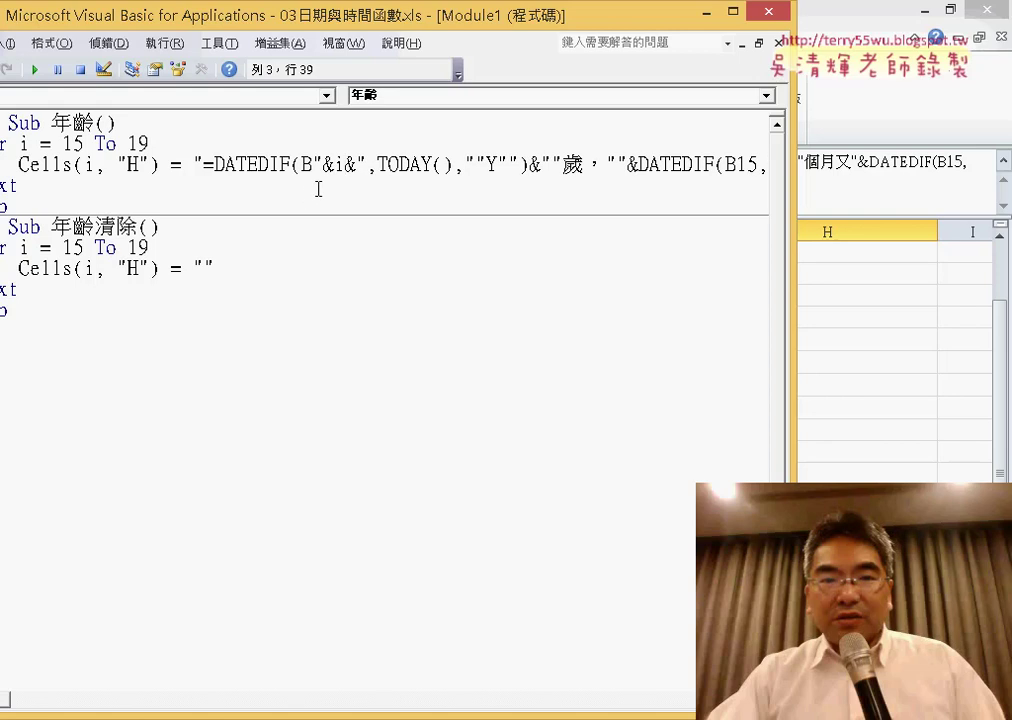
Space the insertion out to " & i & " and select that fragment.
click(322, 164)
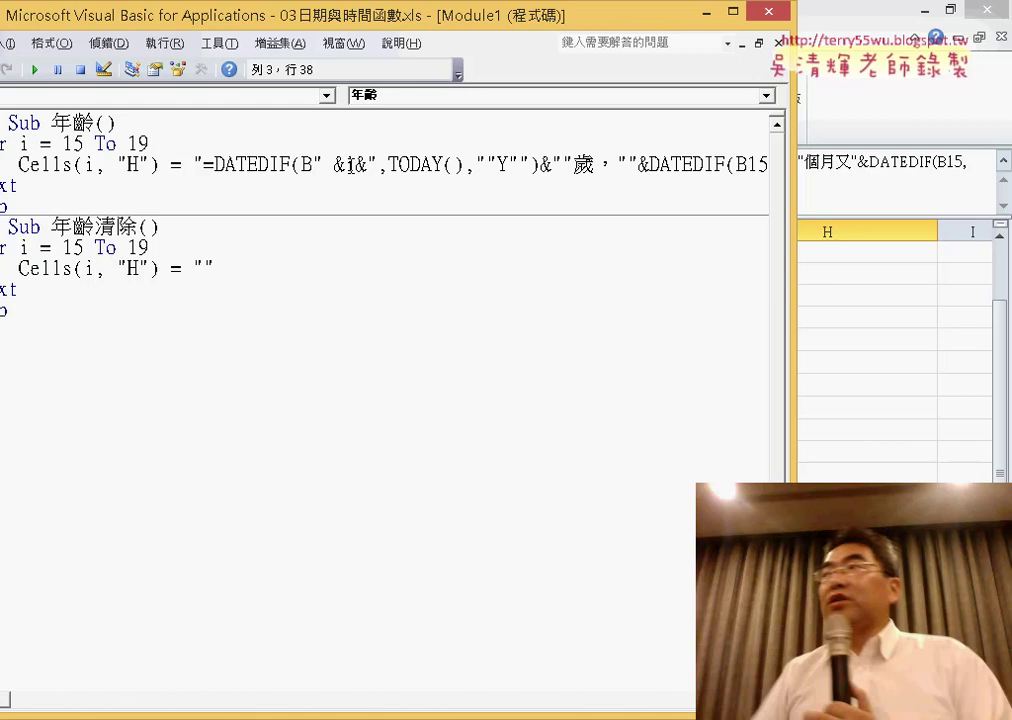
key(Right)
key(Right)
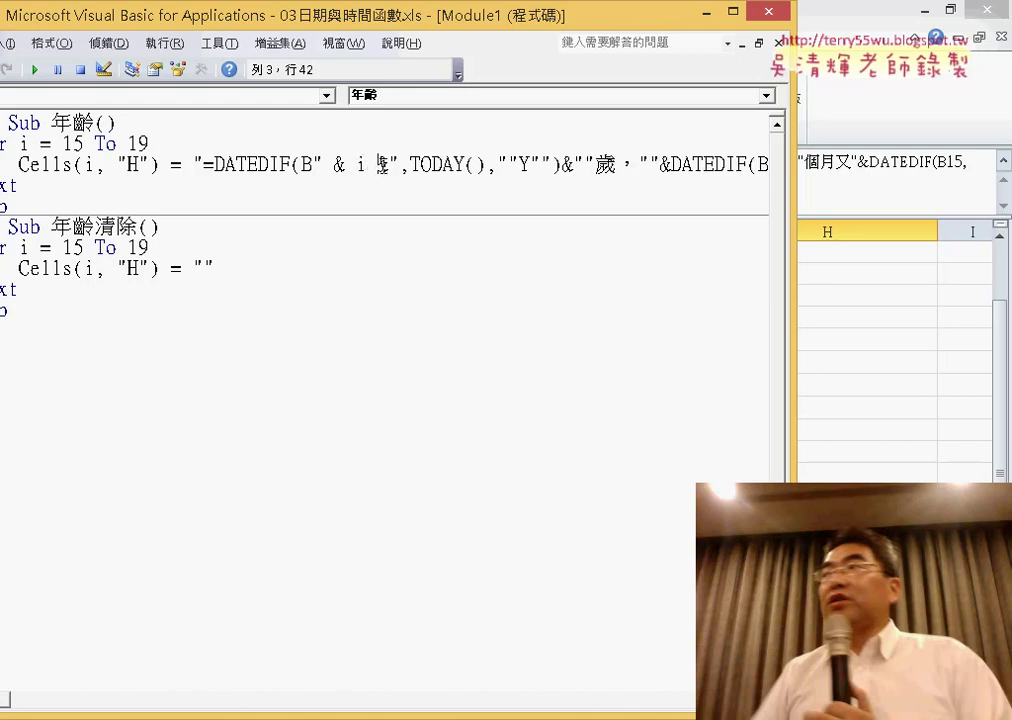
key(Right)
key(Right)
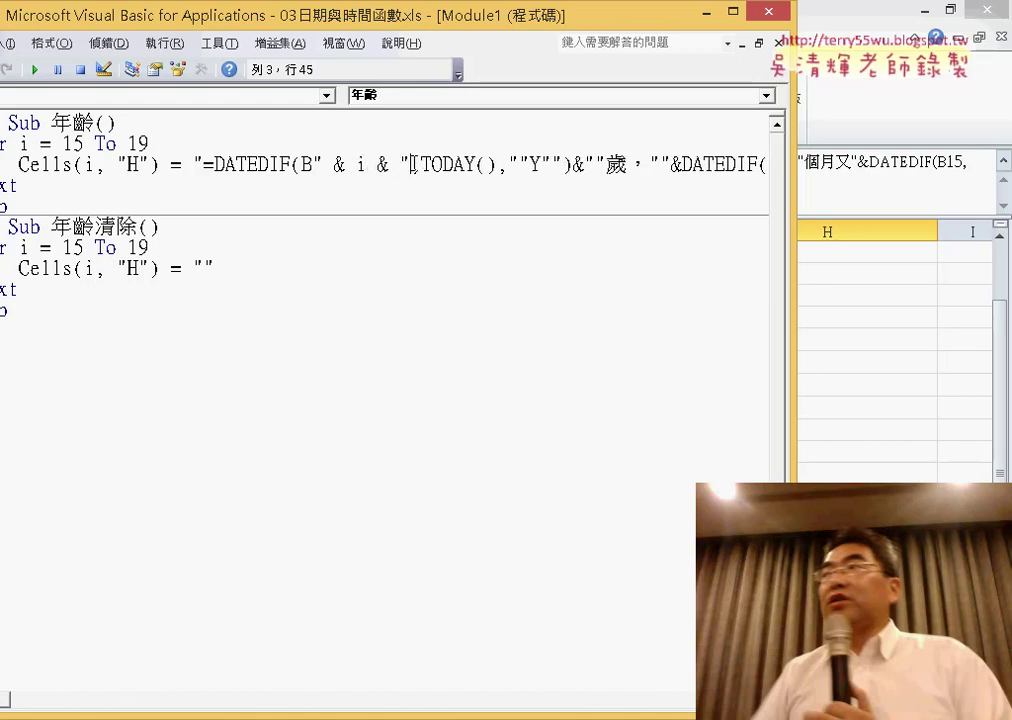
key(shift+Left)
key(shift+Left)
key(shift+Left)
key(shift+Left)
key(shift+Left)
Copy " & i & " and paste it over the 15 in the second B15.
right_click(339, 163)
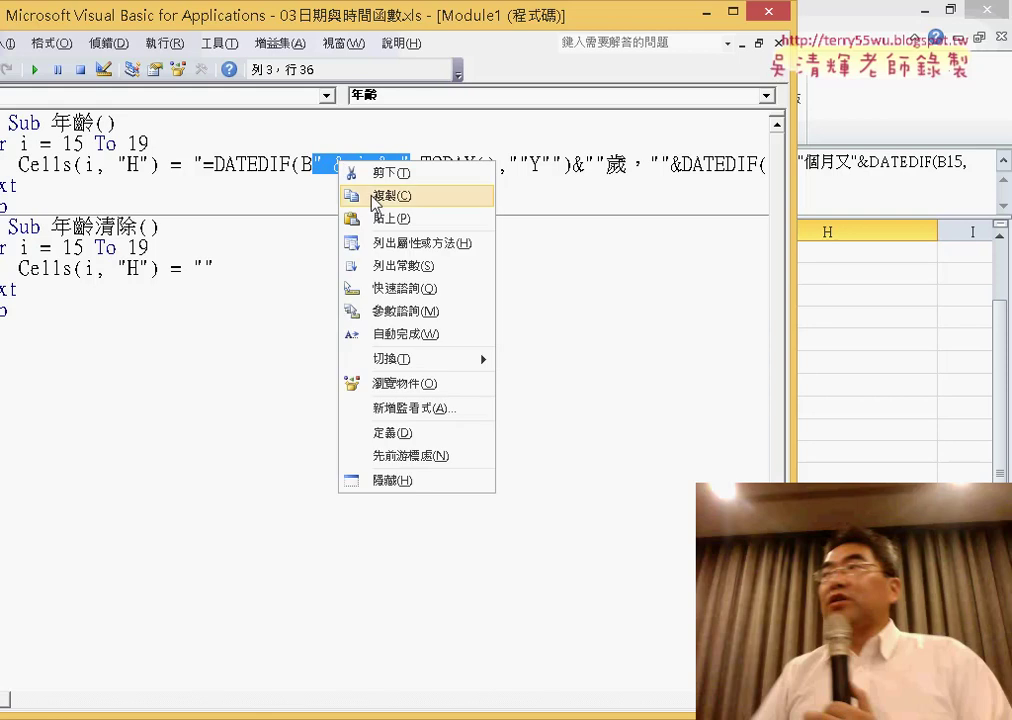
click(372, 198)
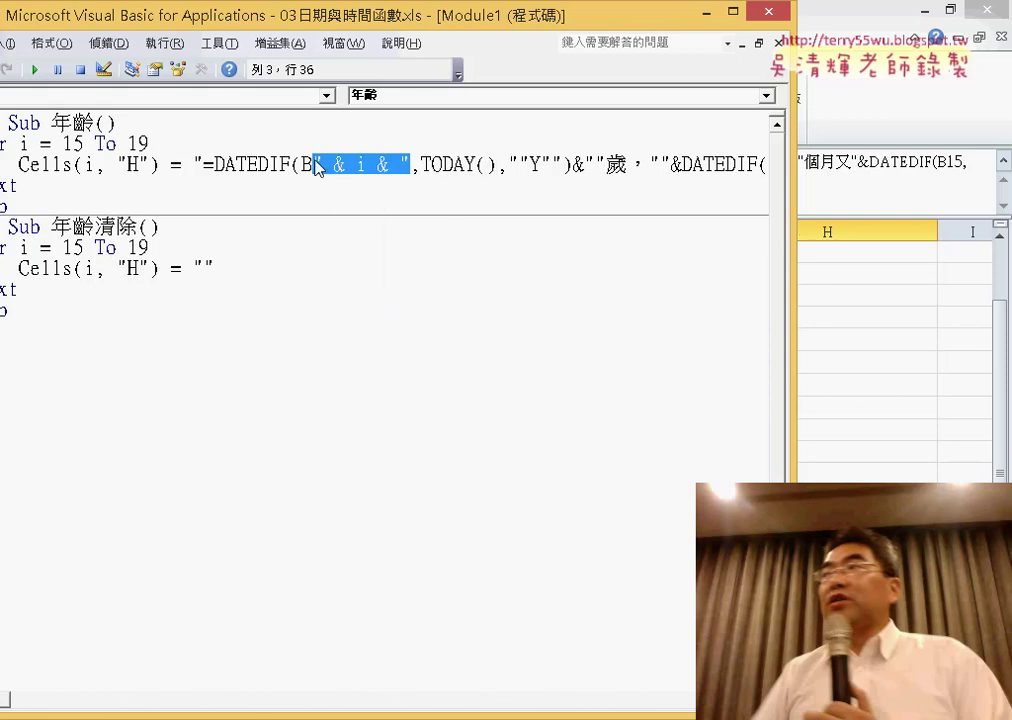
drag(9, 698, 35, 703)
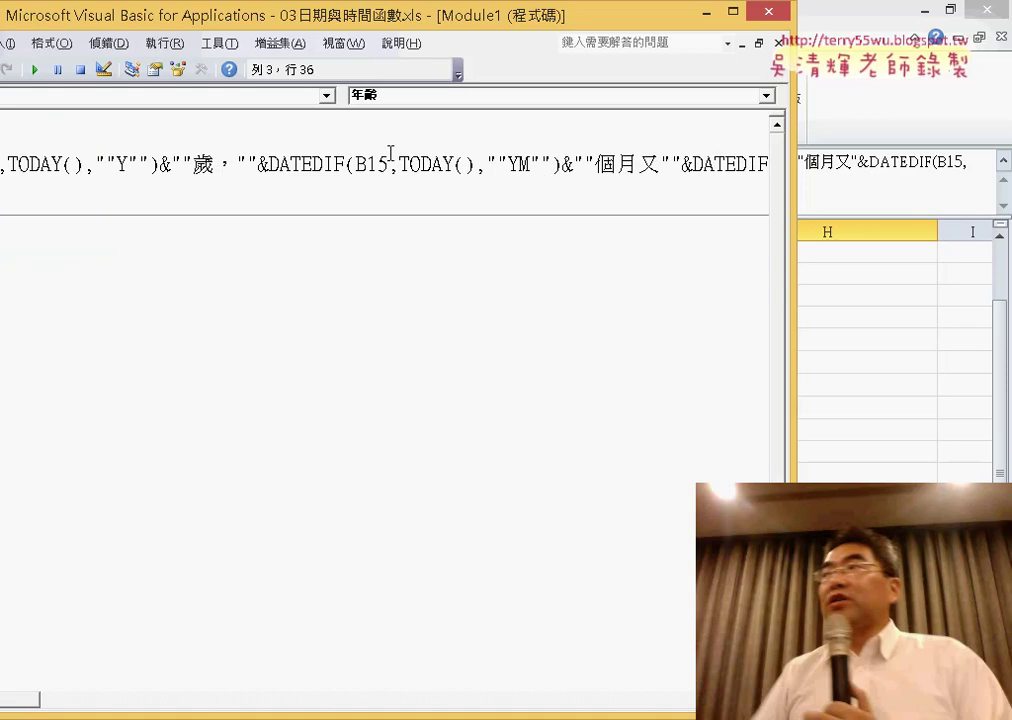
drag(390, 163, 367, 163)
right_click(377, 165)
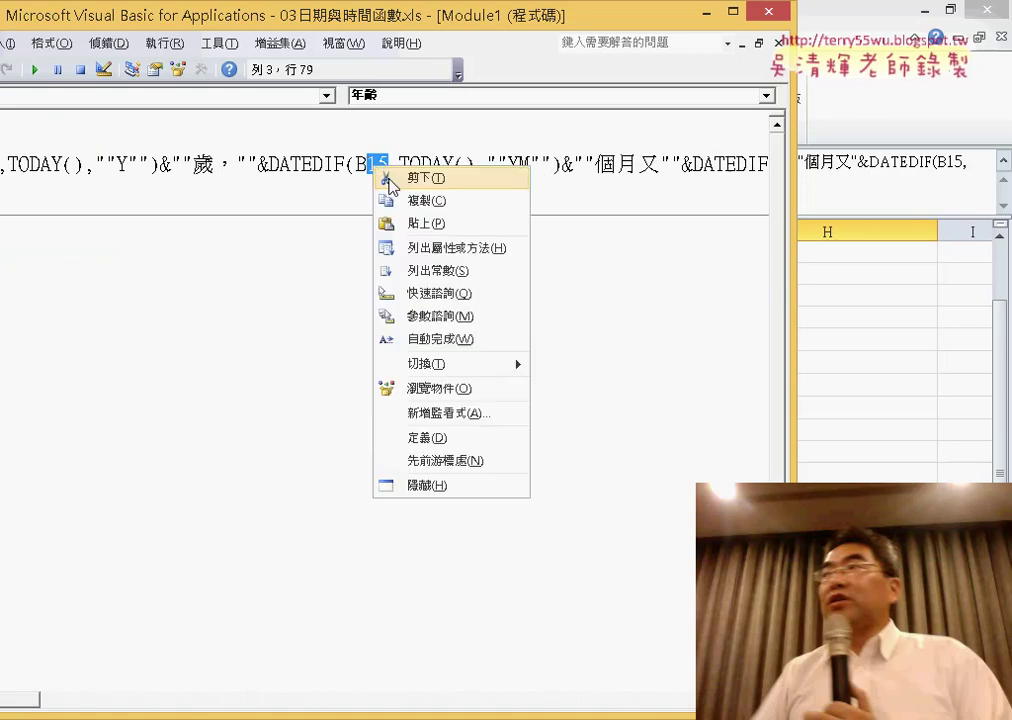
click(420, 223)
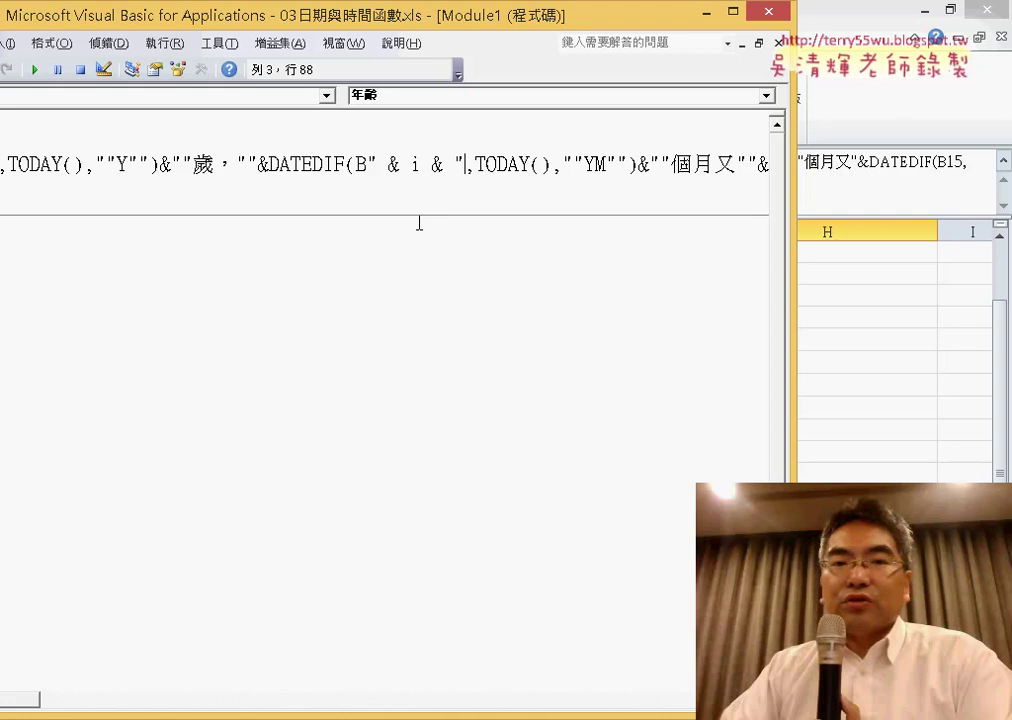
Paste " & i & " over the 15 in the third B15 and select the pasted fragment.
drag(27, 702, 50, 705)
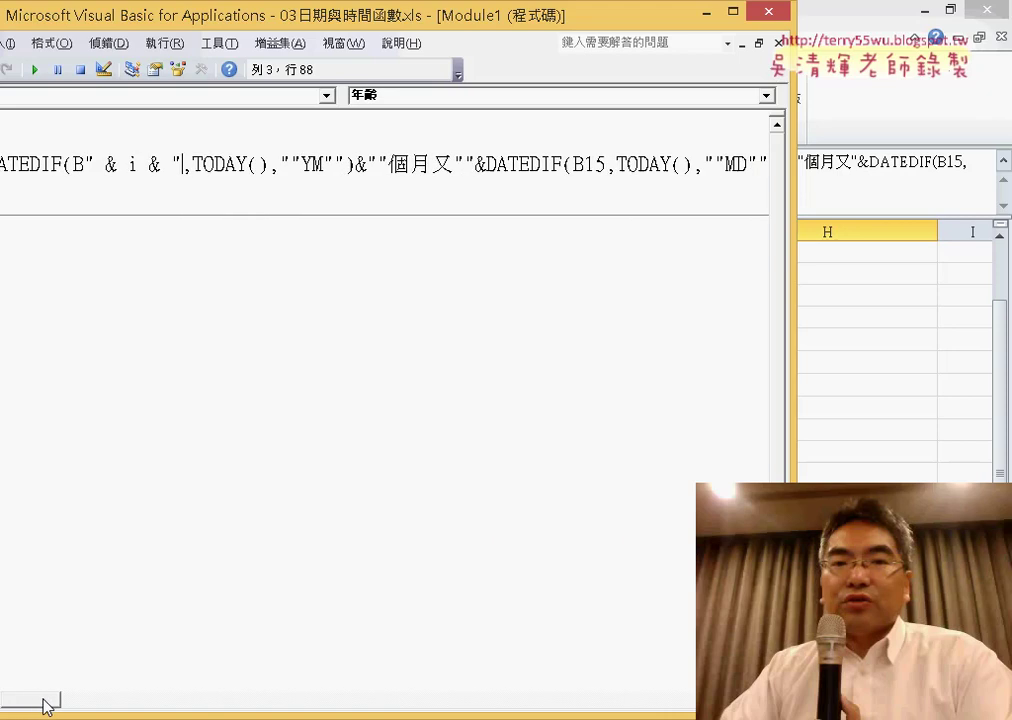
double_click(490, 165)
right_click(482, 166)
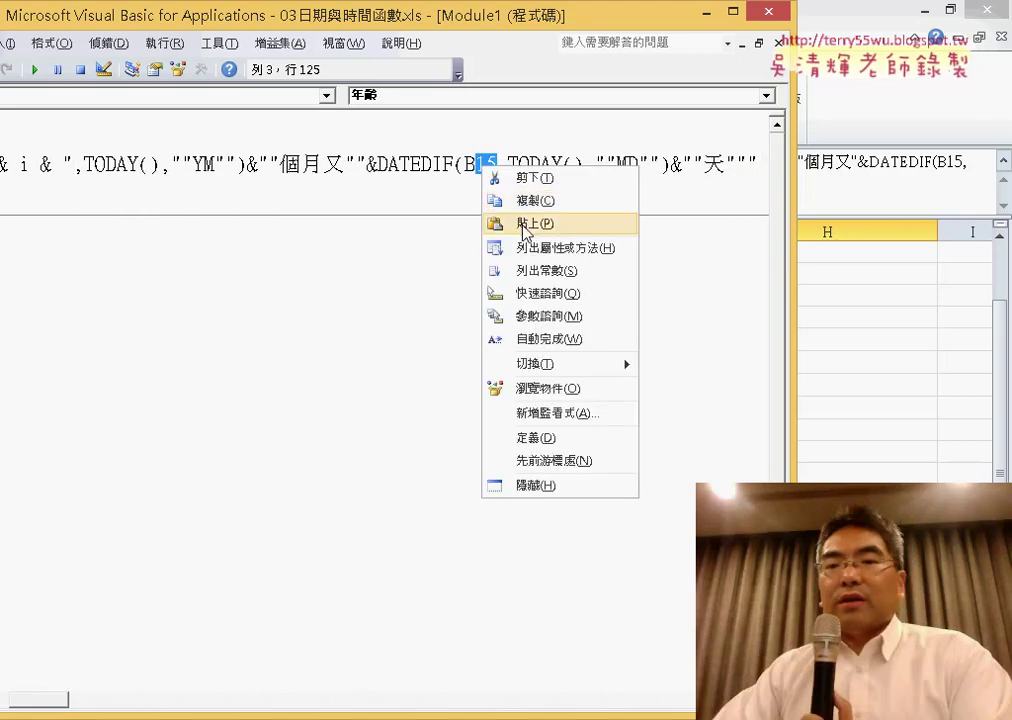
click(523, 223)
double_click(479, 165)
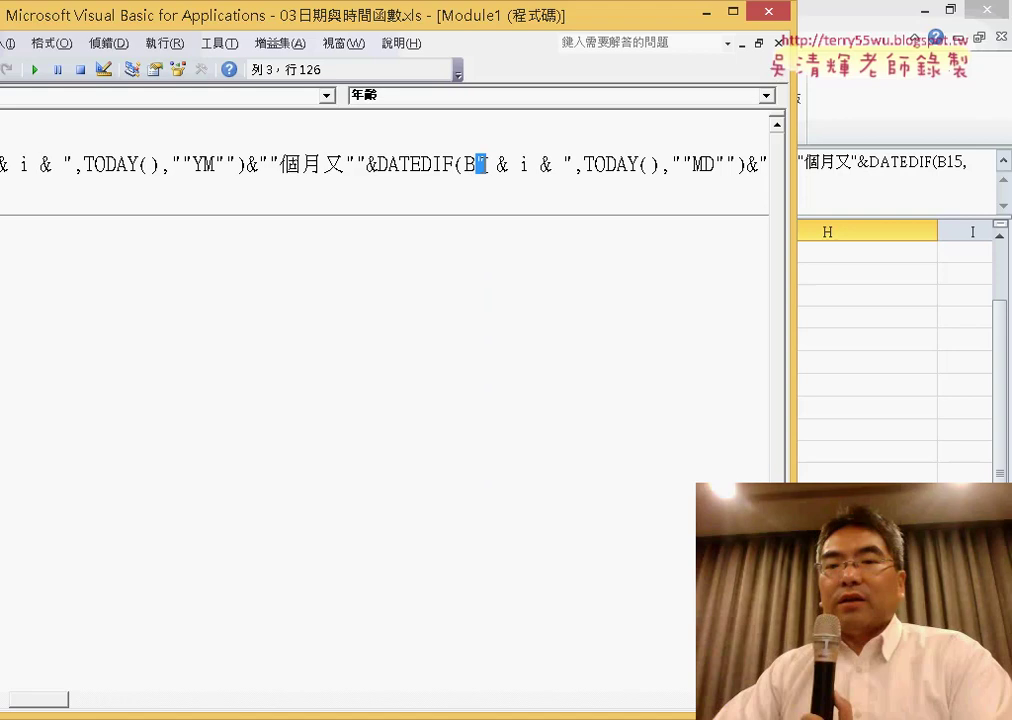
double_click(567, 165)
drag(574, 165, 476, 165)
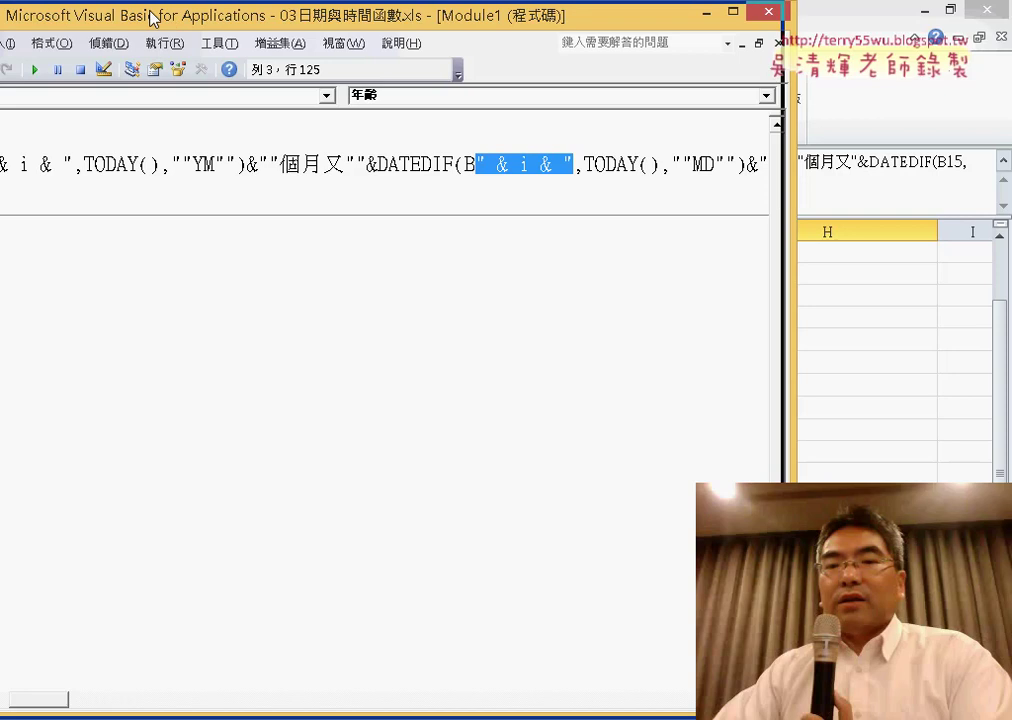
drag(140, 16, 108, 16)
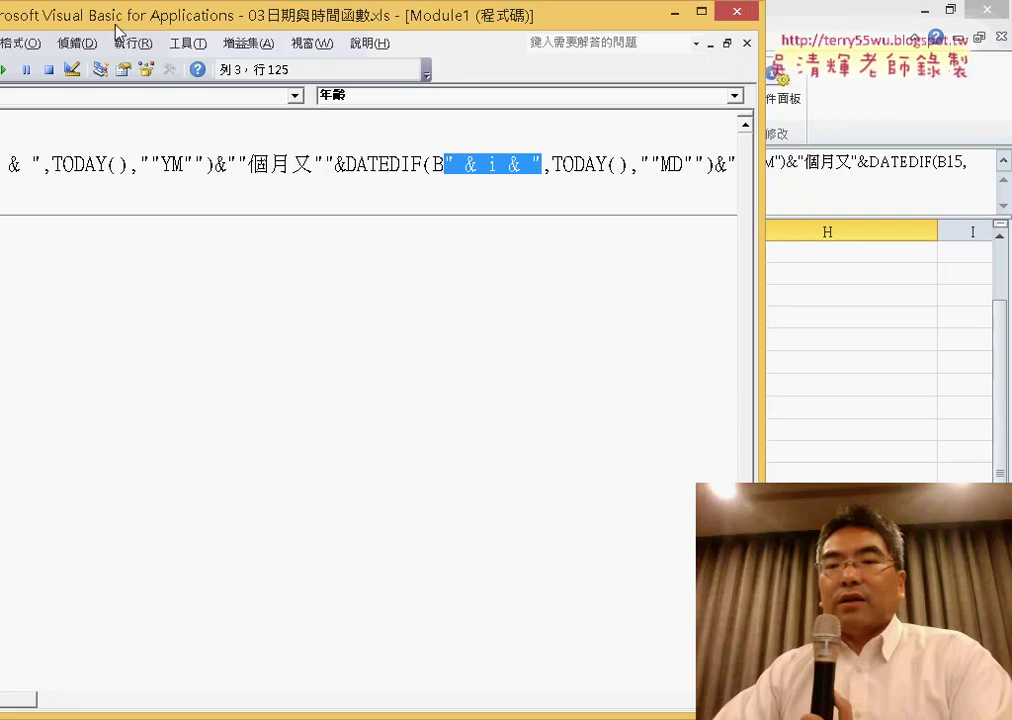
Run the 年齡 macro and confirm H15 through H18 reference B15 through B18.
click(5, 70)
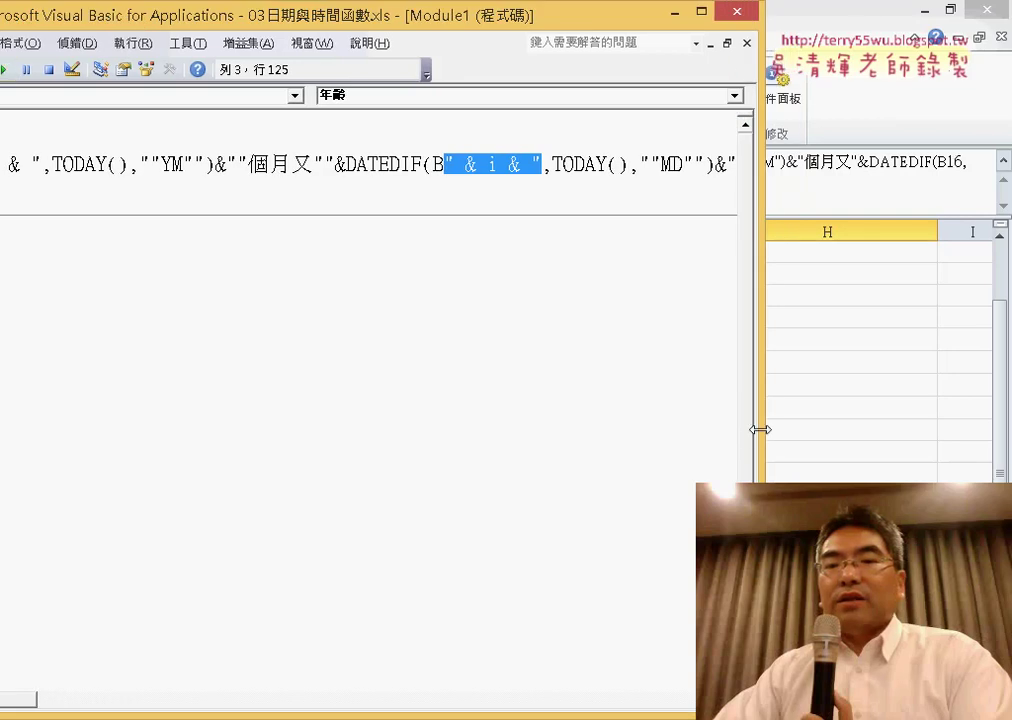
drag(760, 430, 497, 430)
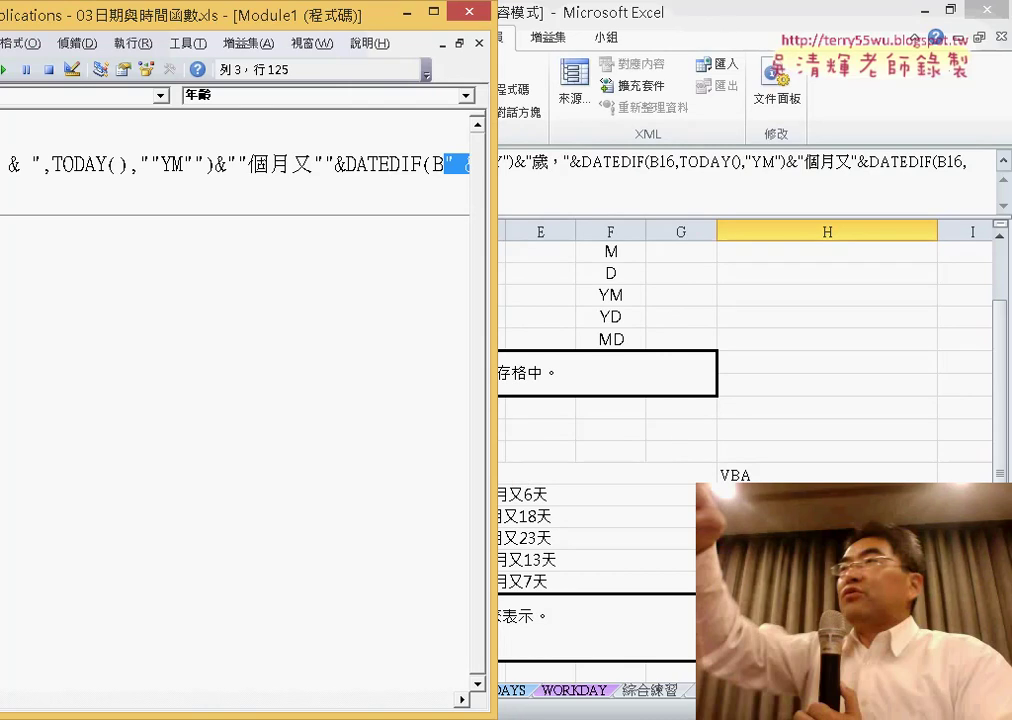
click(827, 516)
click(827, 581)
click(827, 494)
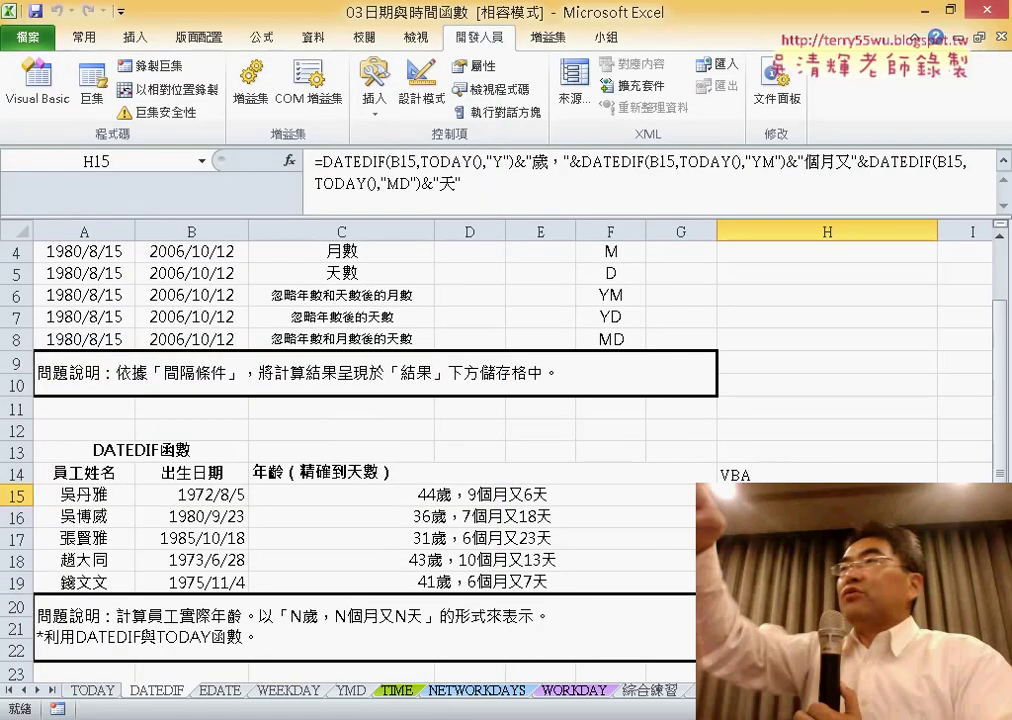
scroll(650, 496, right, 2)
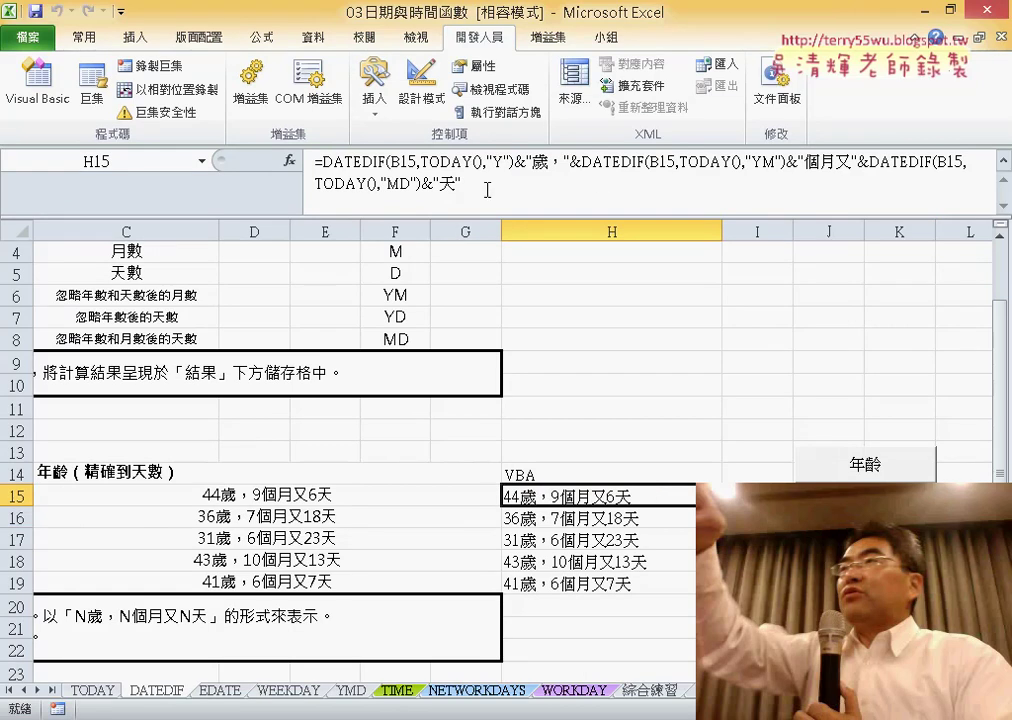
key(Down)
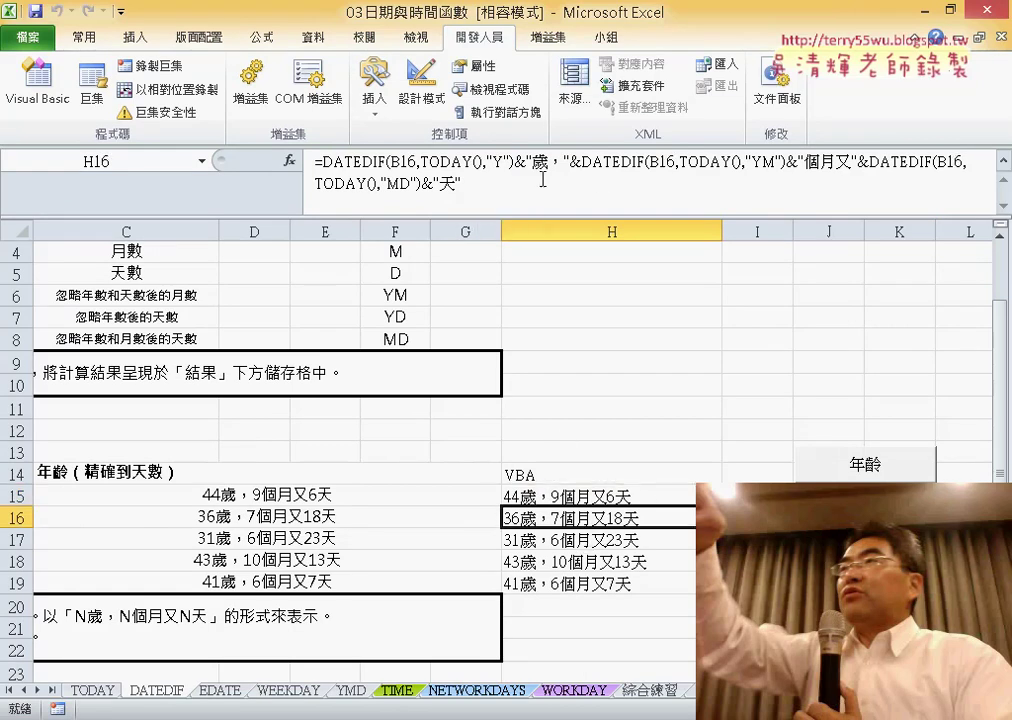
key(Down)
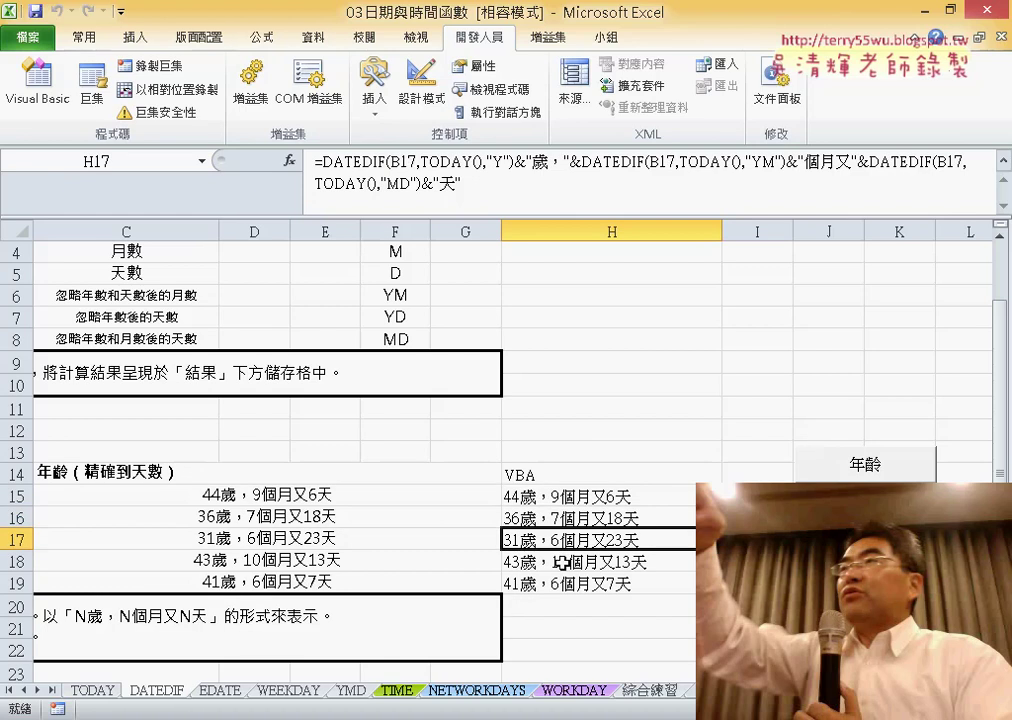
click(562, 563)
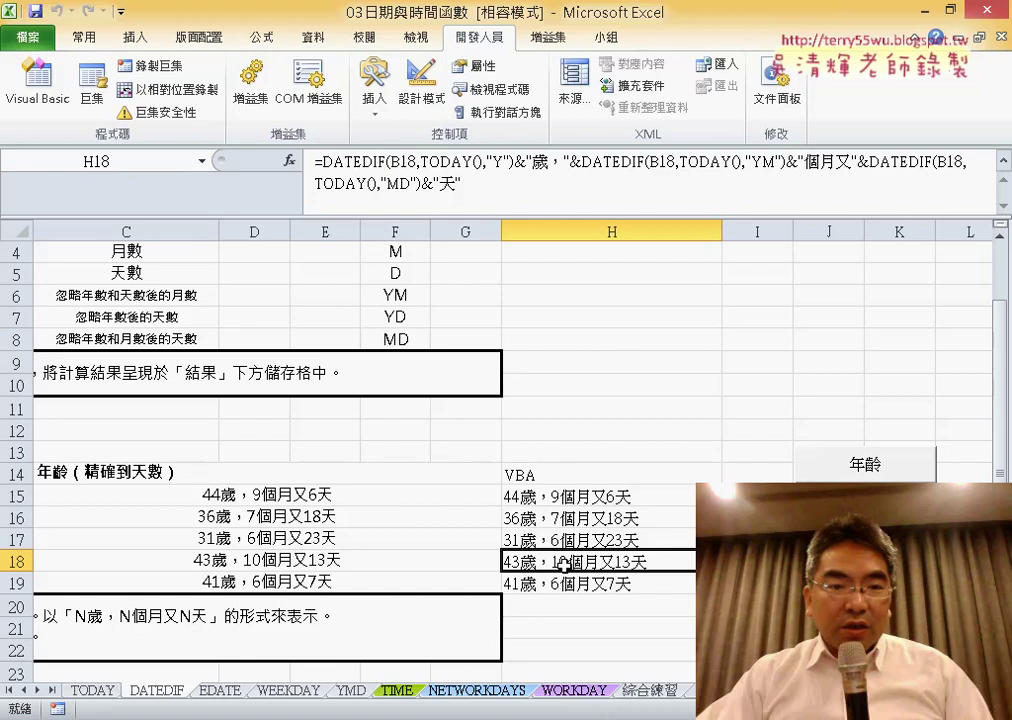
Highlight the 如何將公式轉為VBA輸出？ heading and the rule about doubling quotes.
click(622, 494)
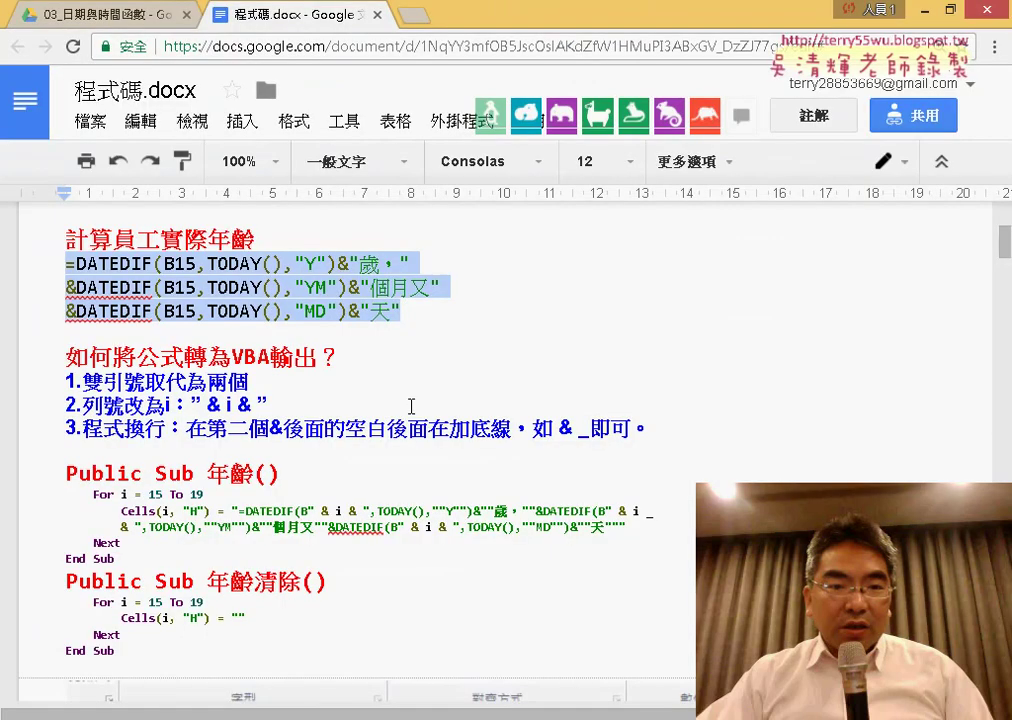
click(411, 406)
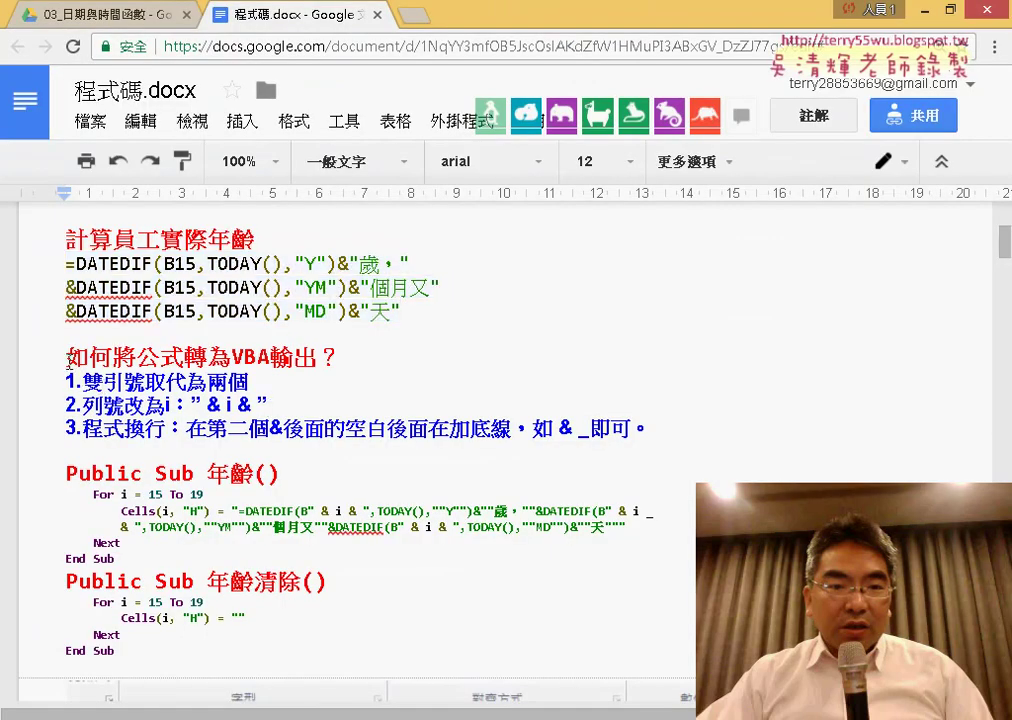
drag(68, 362, 358, 361)
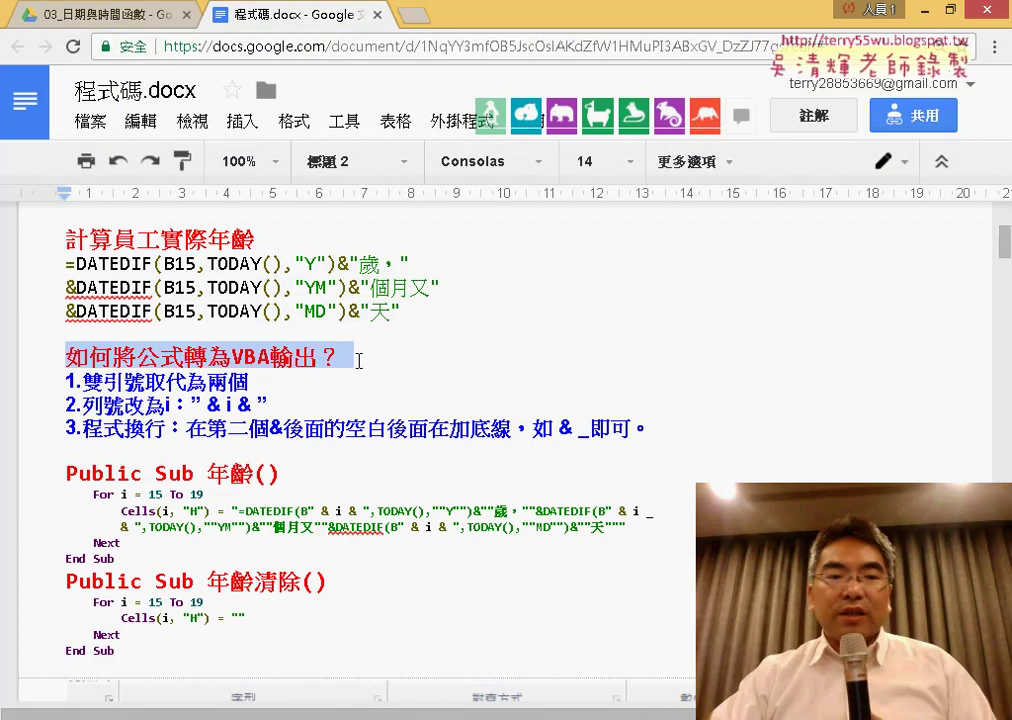
drag(82, 381, 260, 385)
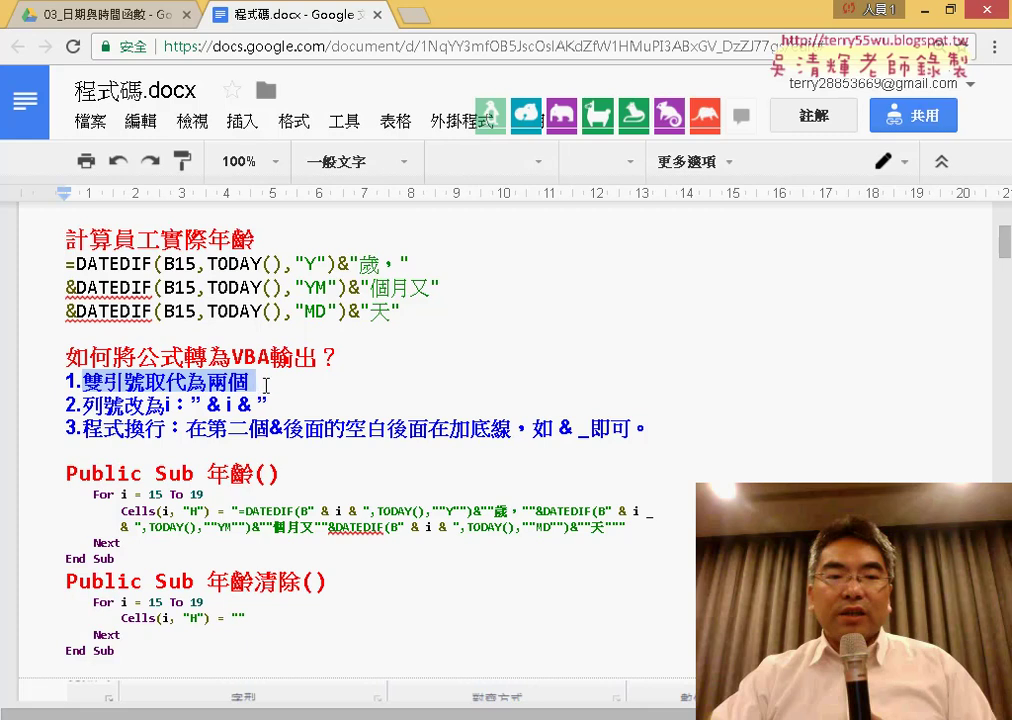
Highlight " & i & " and the i in the second rule on row numbers.
mouse_move(508, 718)
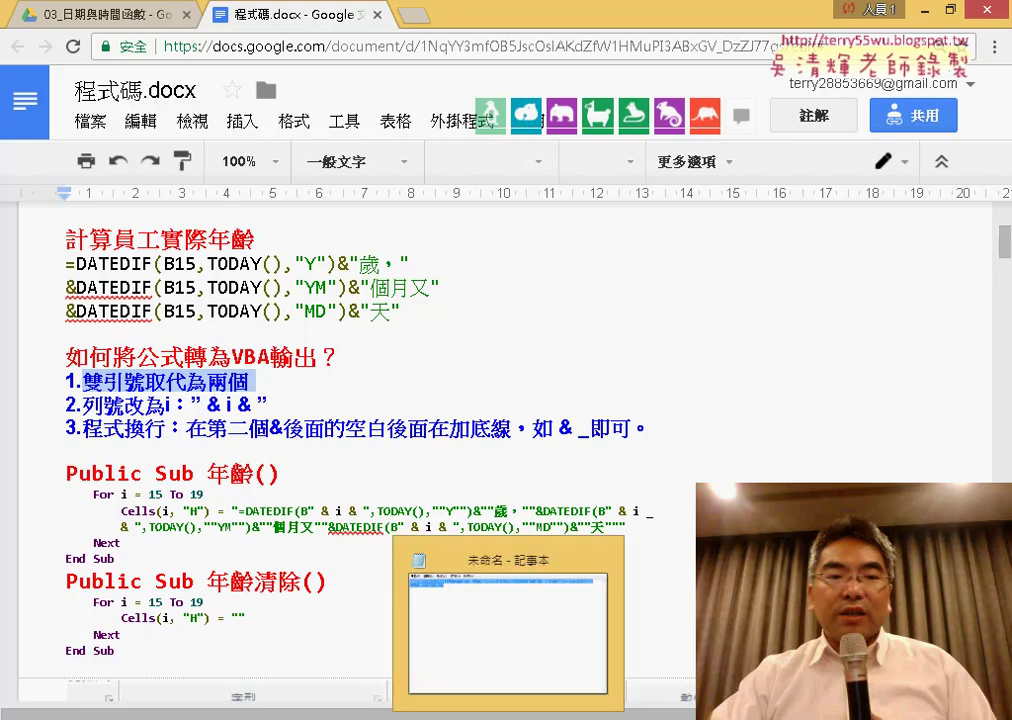
click(268, 404)
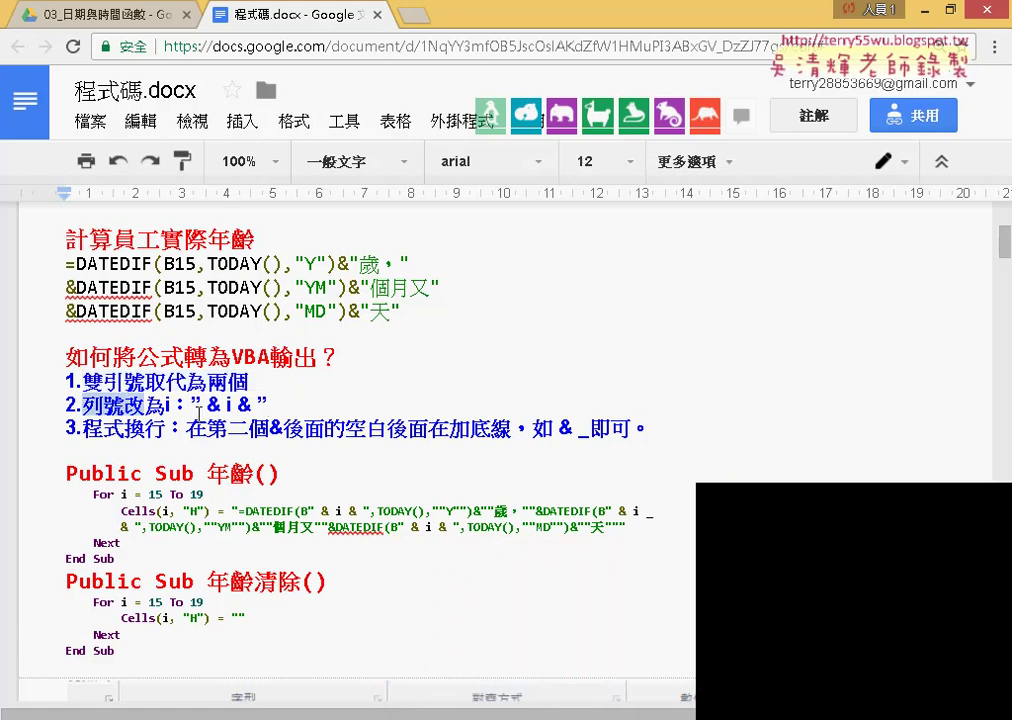
click(201, 405)
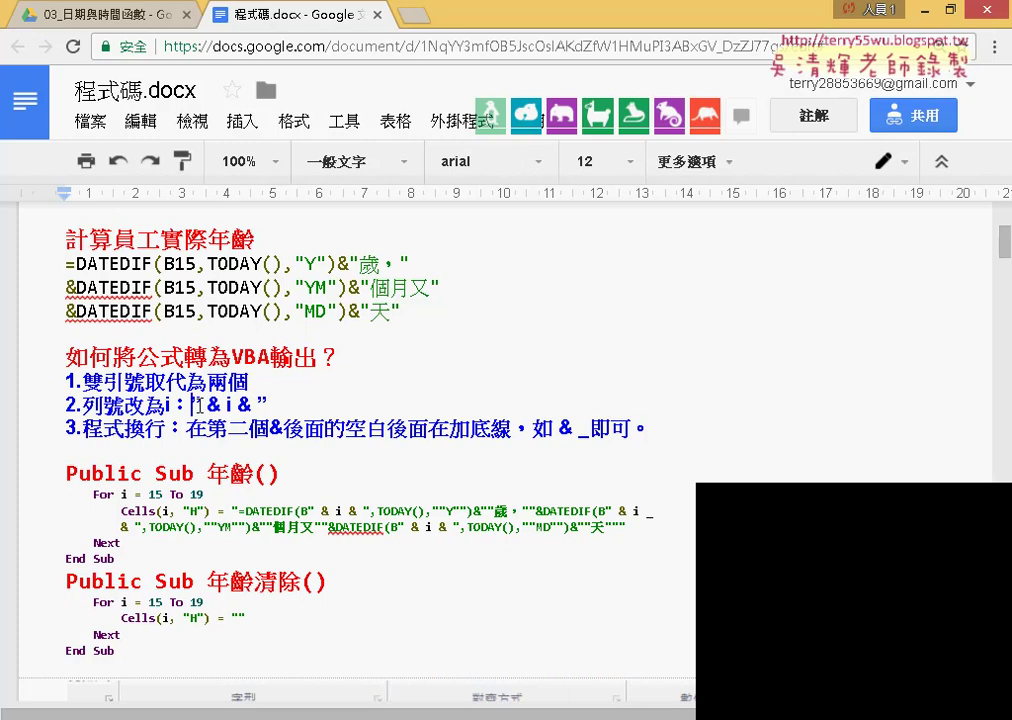
drag(190, 404, 268, 401)
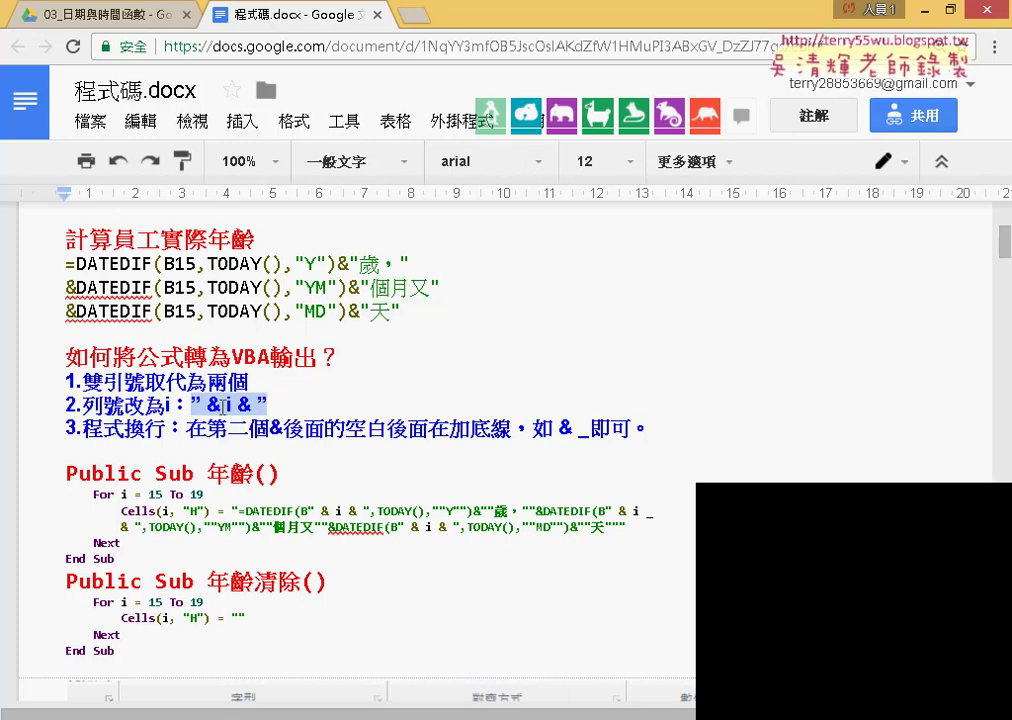
click(234, 405)
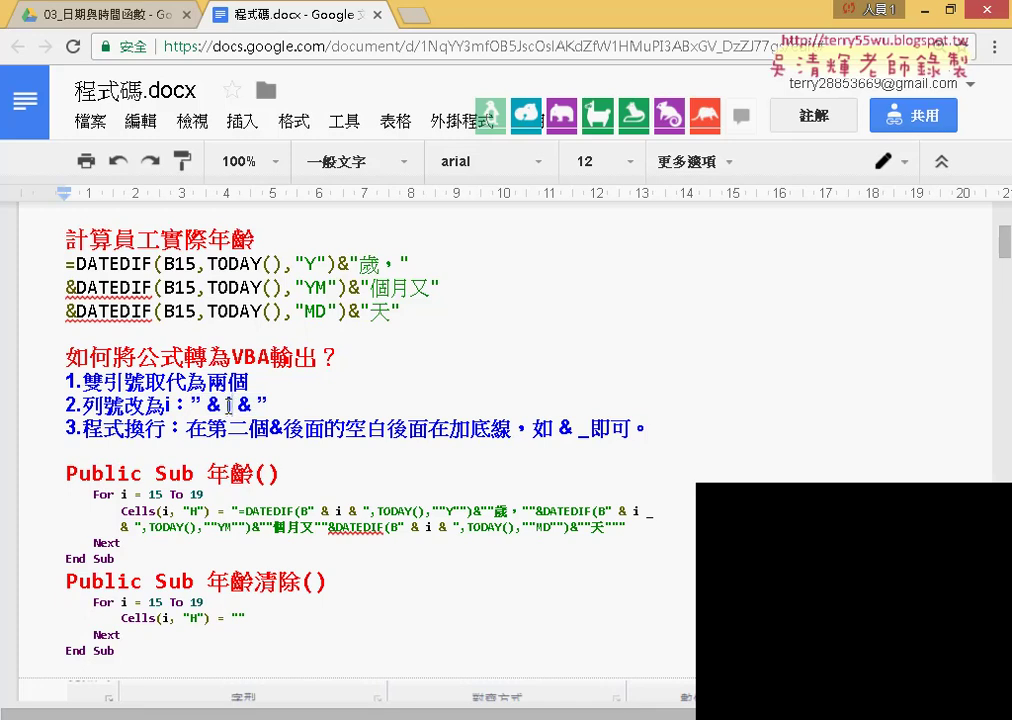
double_click(232, 405)
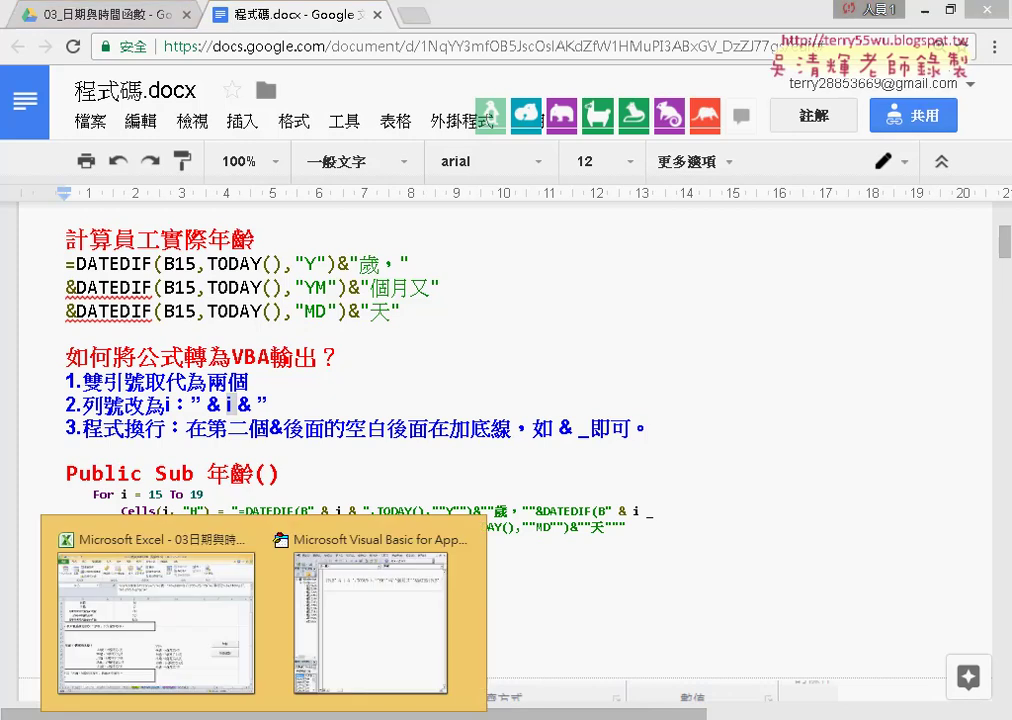
Back in Excel, use the 年齡清除 and 年齡 buttons to refill H15:H19 with all five ages, then select H15.
click(192, 615)
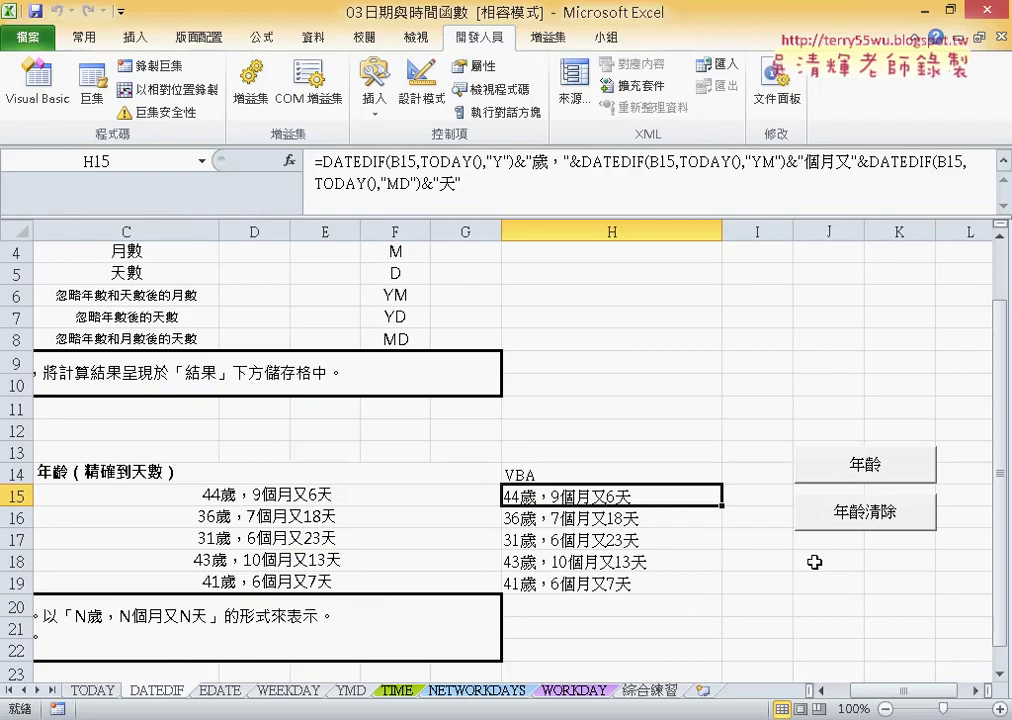
click(805, 558)
click(845, 515)
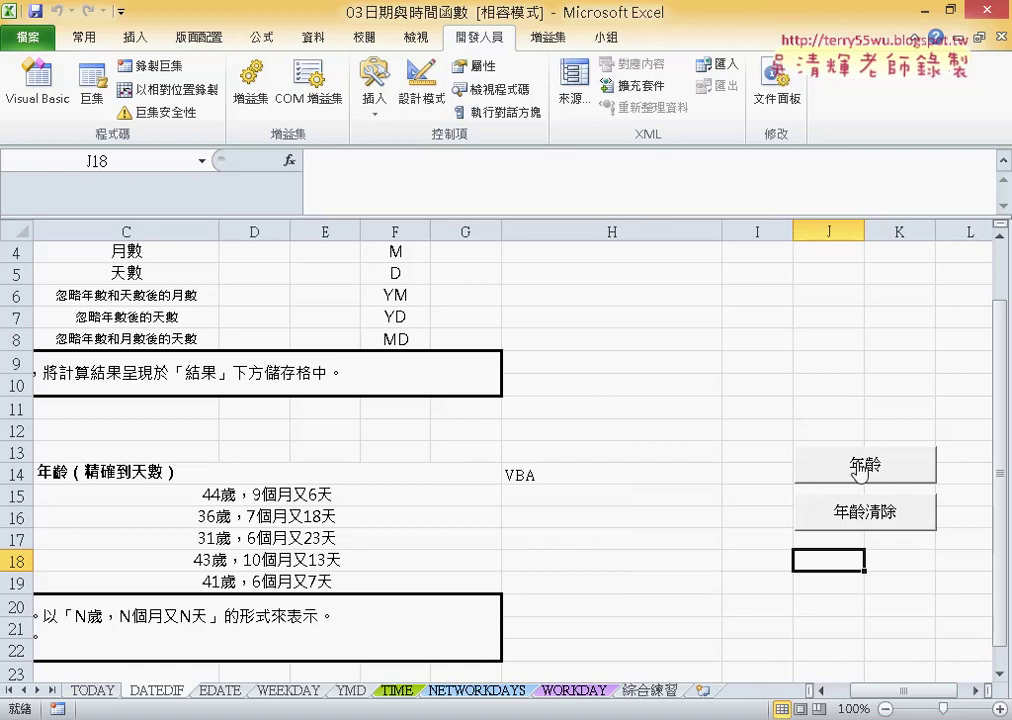
click(861, 470)
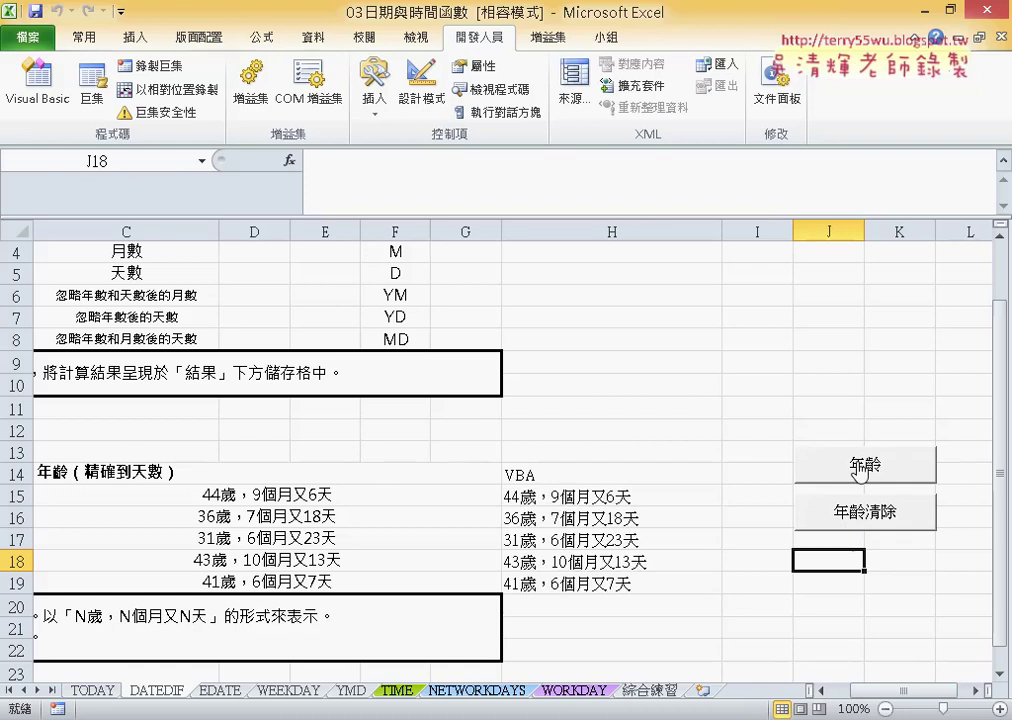
click(641, 499)
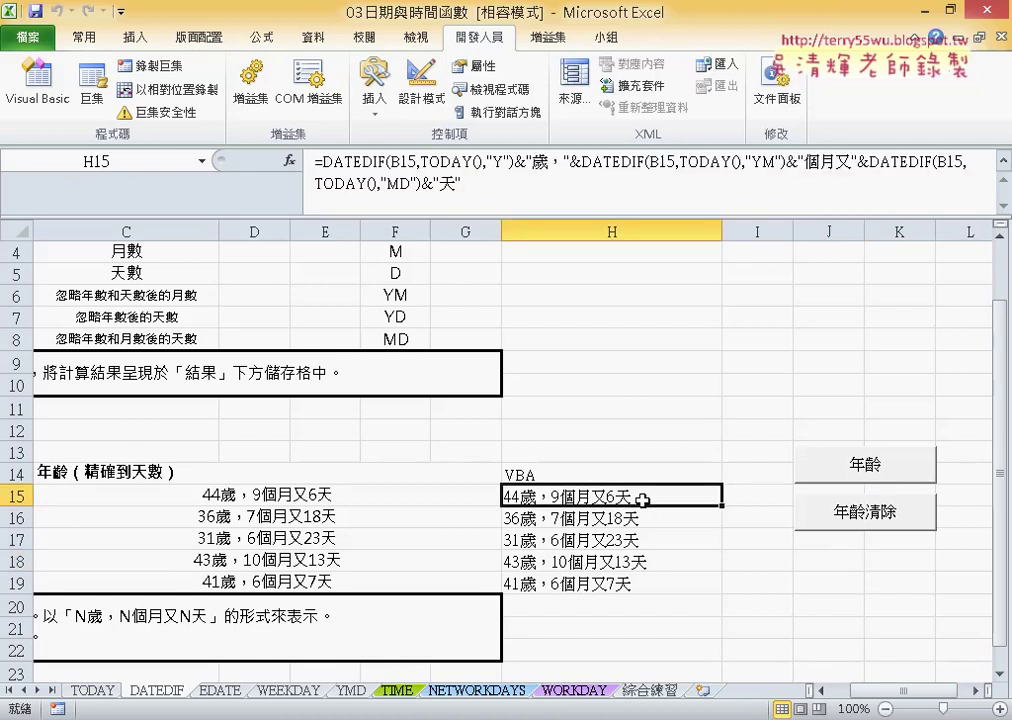